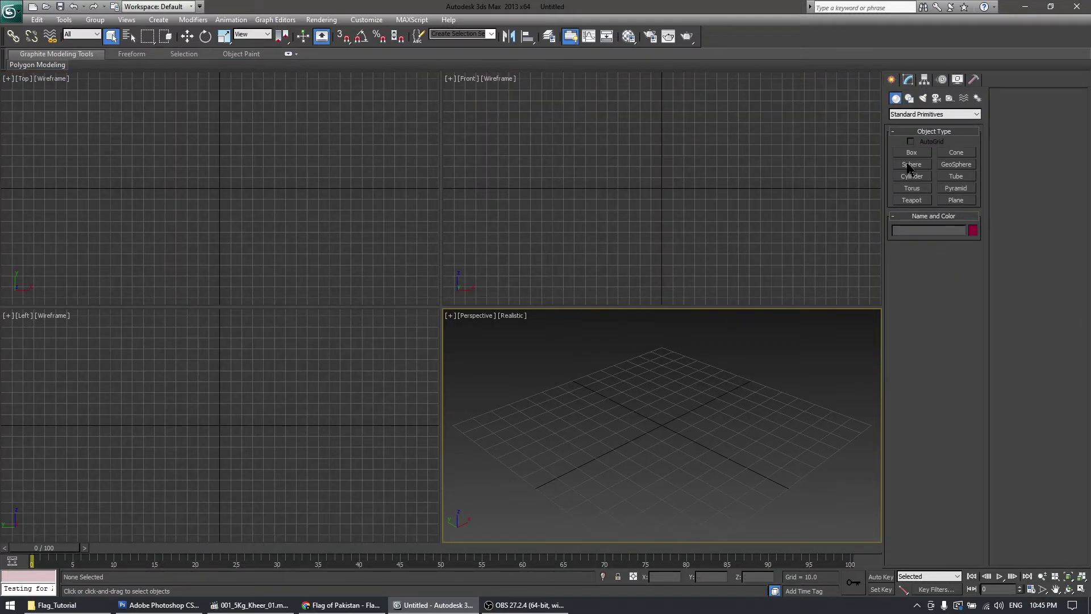
Create a tall, thin cylinder at the centre of the perspective grid to serve as the flagpole.
left_click(910, 177)
scroll(674, 460, "down", 3)
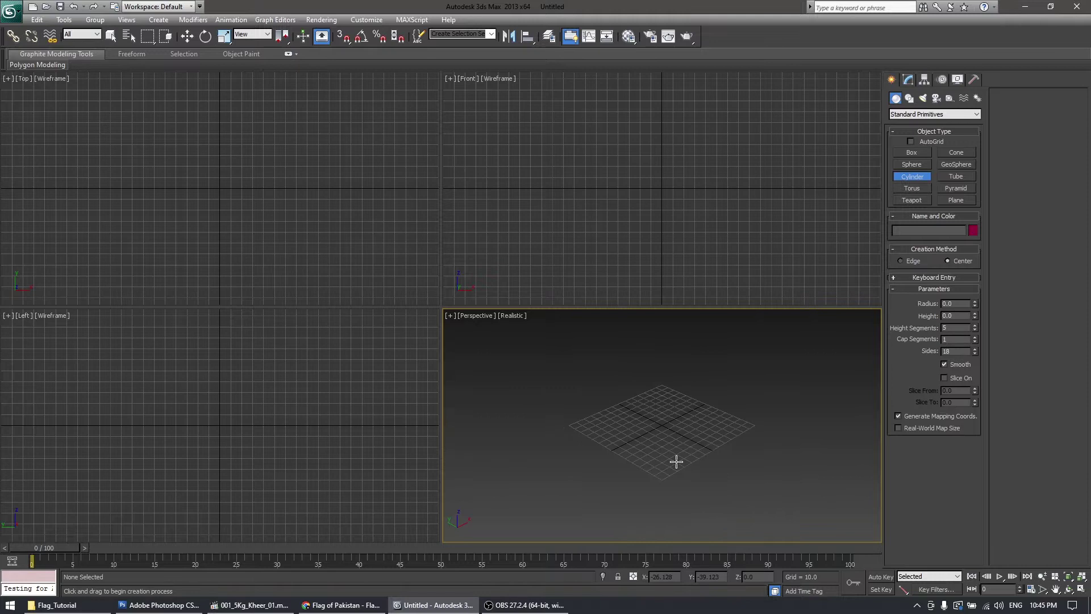
key("alt+w")
scroll(498, 386, "down", 3)
left_click_drag(474, 336, 482, 336)
left_click(526, 297)
right_click(552, 398)
middle_click_drag(552, 399, 570, 463)
scroll(570, 462, "up", 2)
key("w")
Set the cylinder's height to 500 and its radius to 3.
left_click(909, 80)
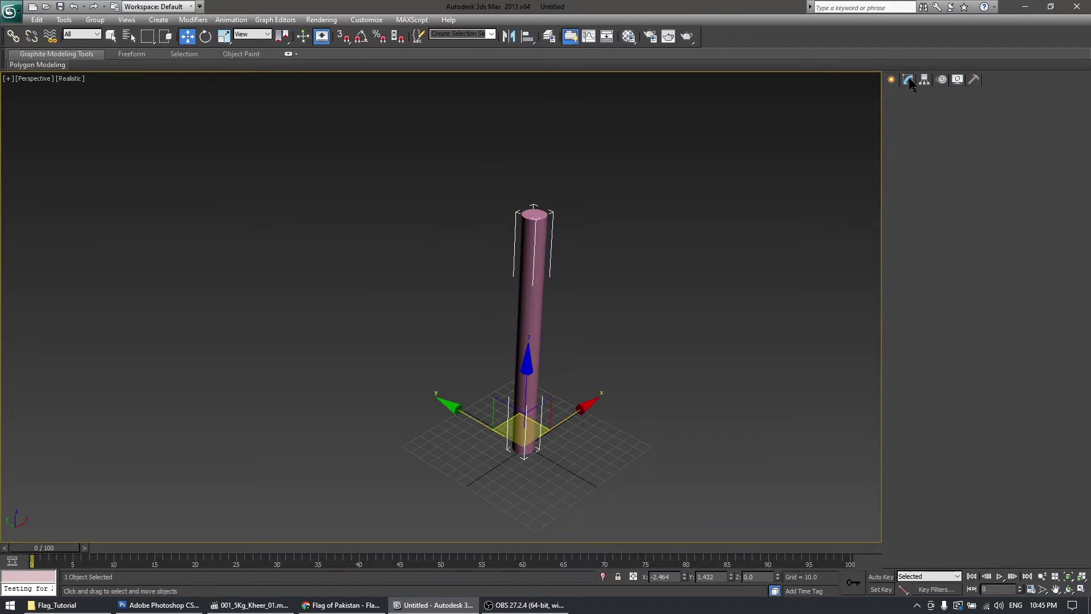
double_click(967, 254)
type("500")
key("Return")
scroll(648, 244, "down", 3)
double_click(964, 243)
key("Return")
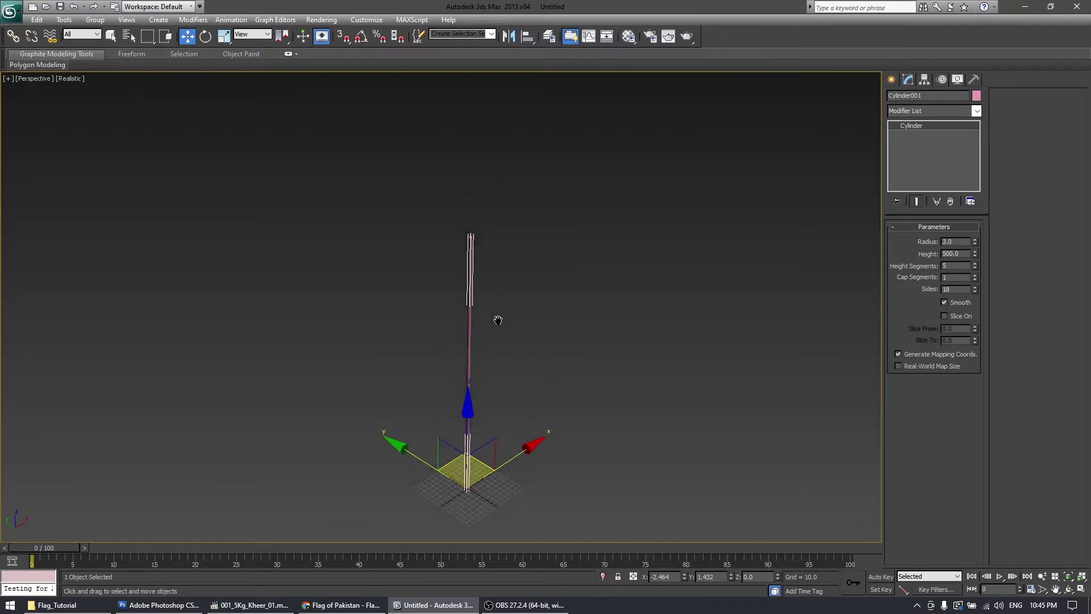
Draw a rectangle spline about 162 long and 238 wide in the front view, meeting the pole's upper end on its left side.
key("alt+w")
right_click(639, 257)
key("alt+w")
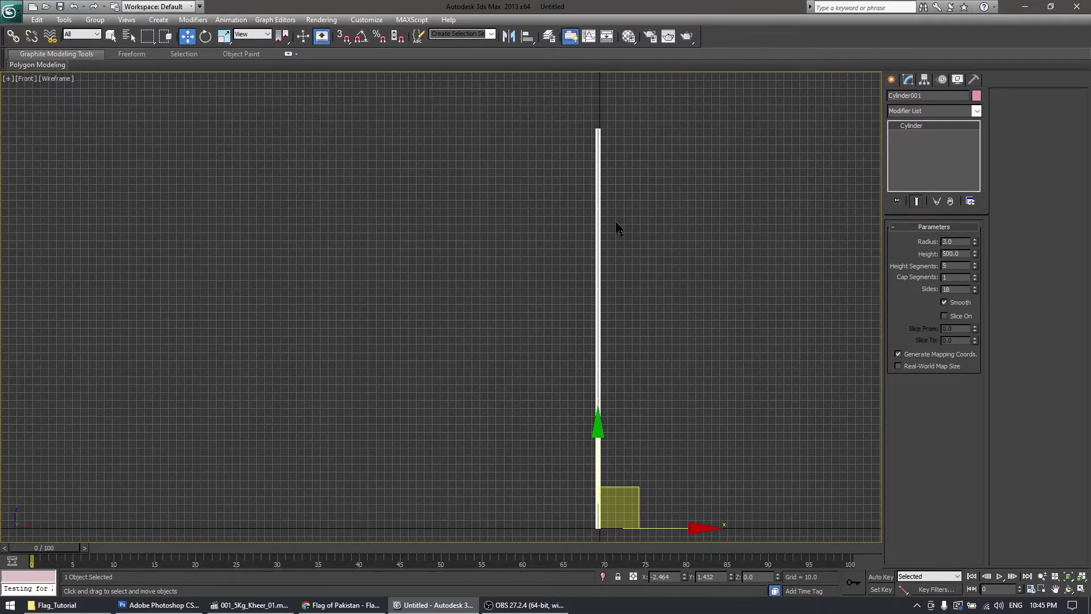
left_click(890, 80)
left_click(909, 97)
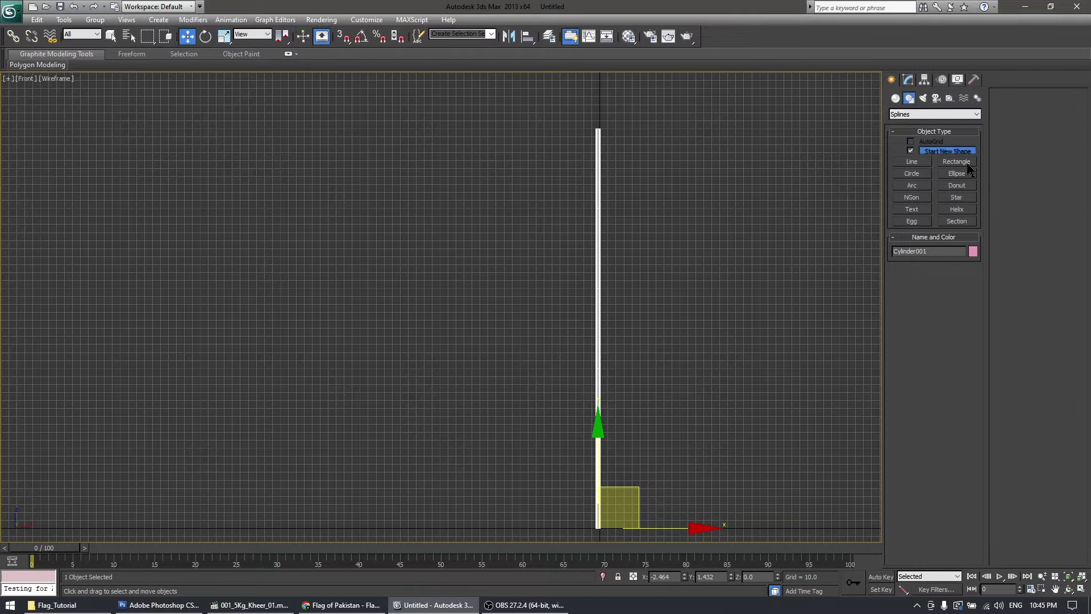
left_click(959, 162)
middle_click_drag(582, 231, 653, 258)
left_click_drag(665, 171, 475, 300)
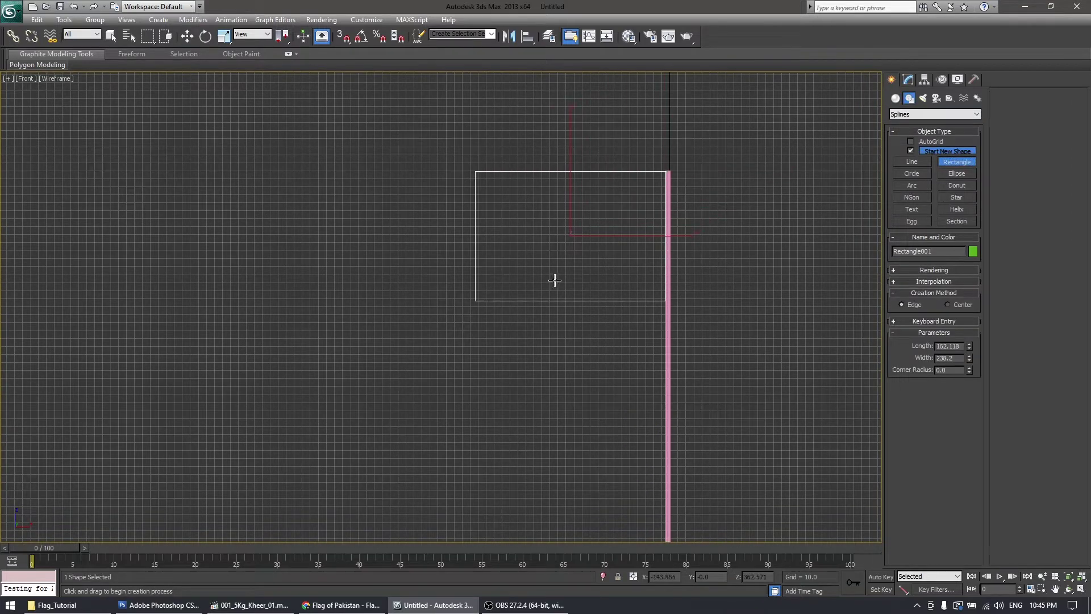
key("w")
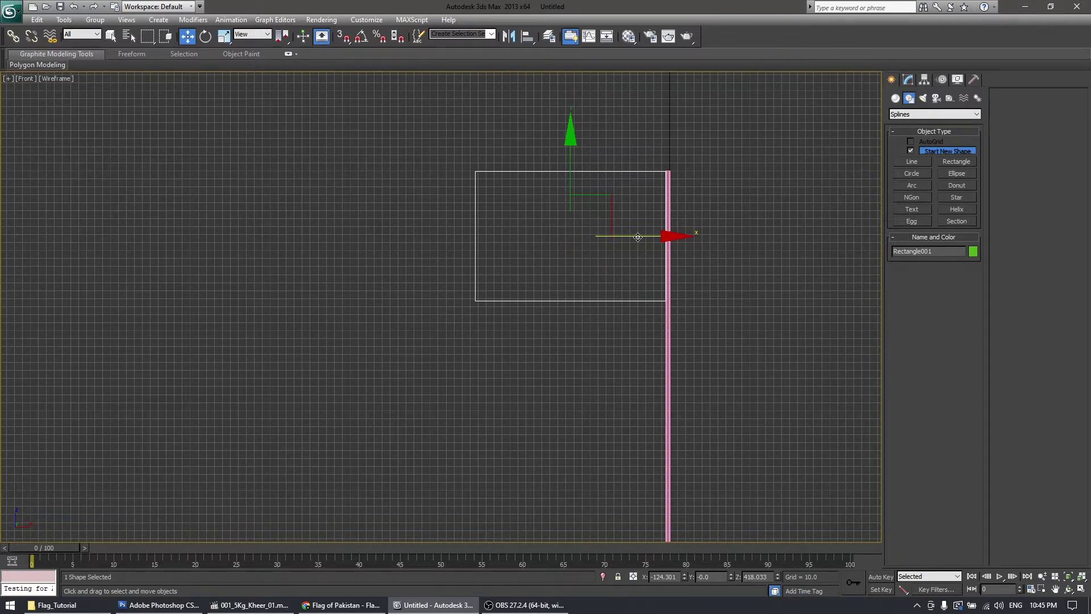
key("alt+w")
key("alt+w")
middle_click_drag(518, 299, 439, 220, "alt")
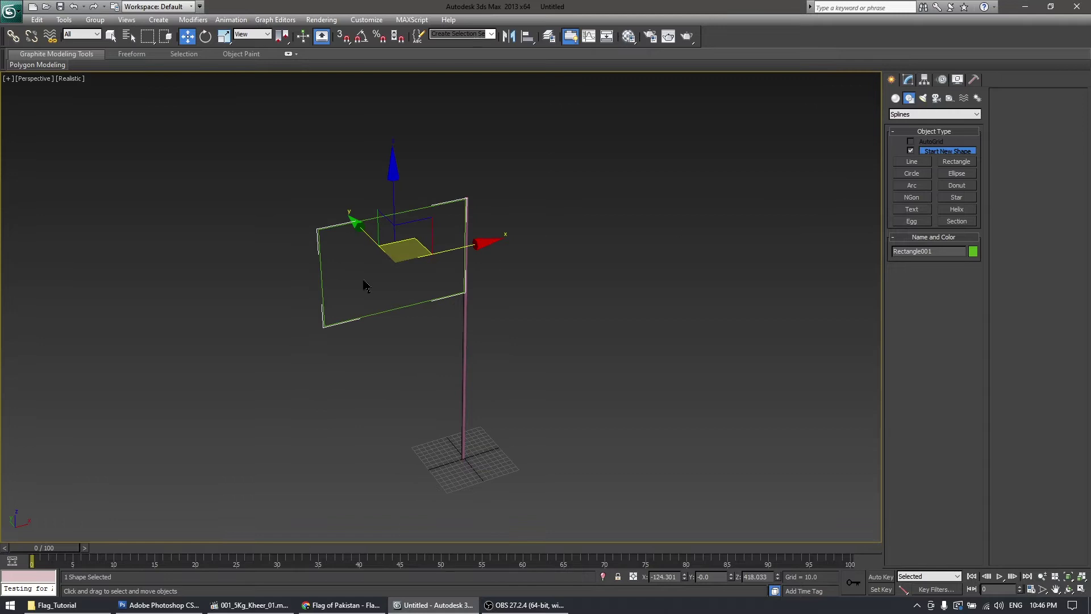
Try a plane primitive of similar size placed over the flag rectangle, and delete that plane.
left_click(896, 98)
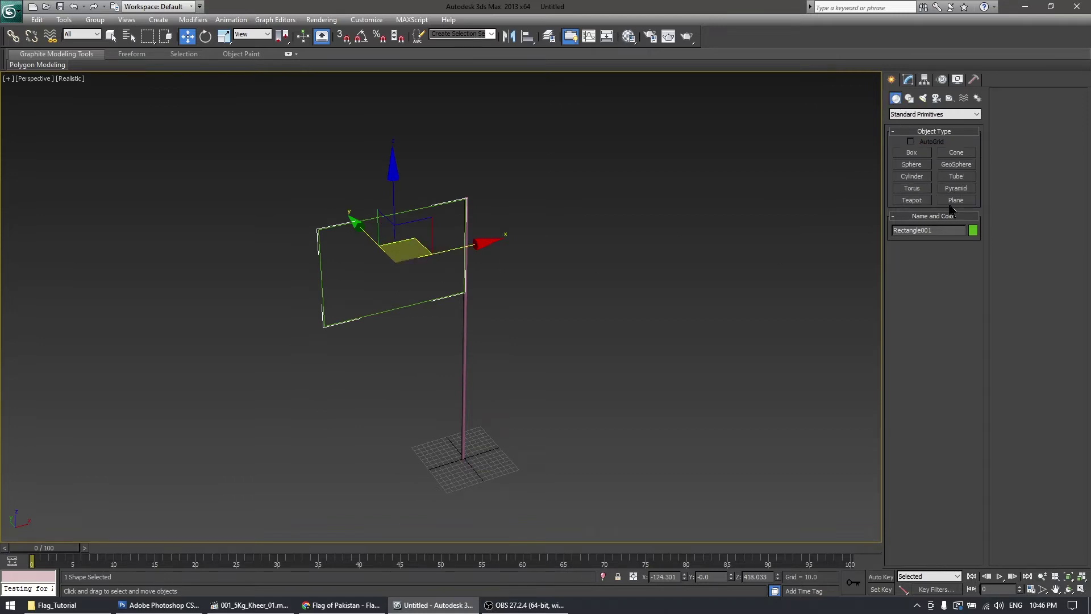
left_click(955, 200)
key("alt+w")
key("alt+w")
left_click_drag(672, 171, 857, 300)
key("w")
left_click_drag(826, 250, 640, 246)
key("alt+w")
right_click(755, 414)
key("alt+w")
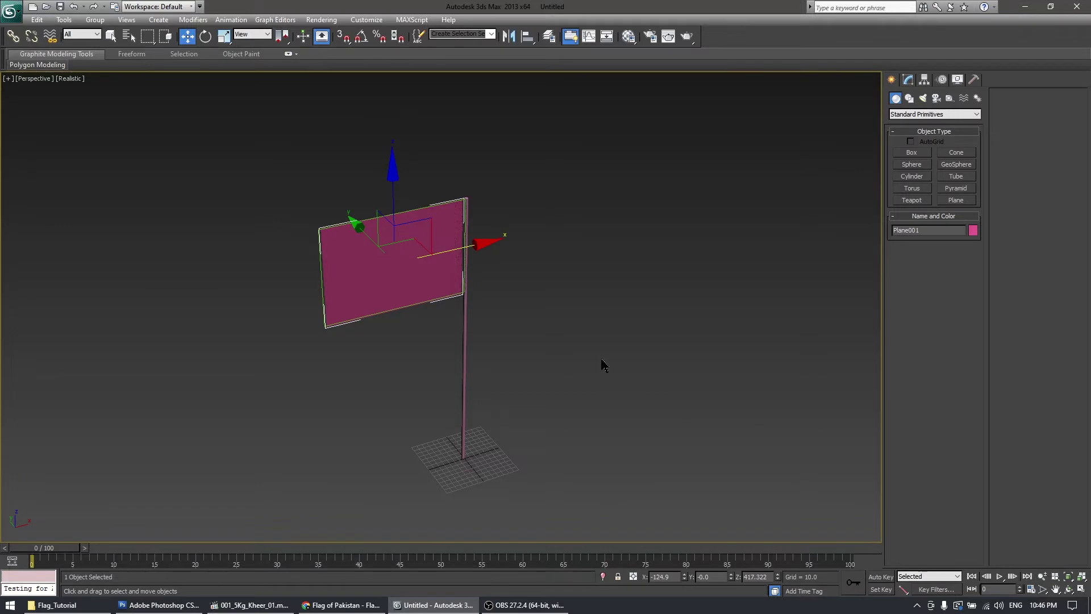
key("Delete")
Select the flag rectangle and apply a Garment Maker modifier to it.
left_click_drag(329, 197, 384, 284)
middle_click_drag(383, 284, 510, 363)
scroll(510, 363, "up", 2)
middle_click_drag(592, 339, 483, 322)
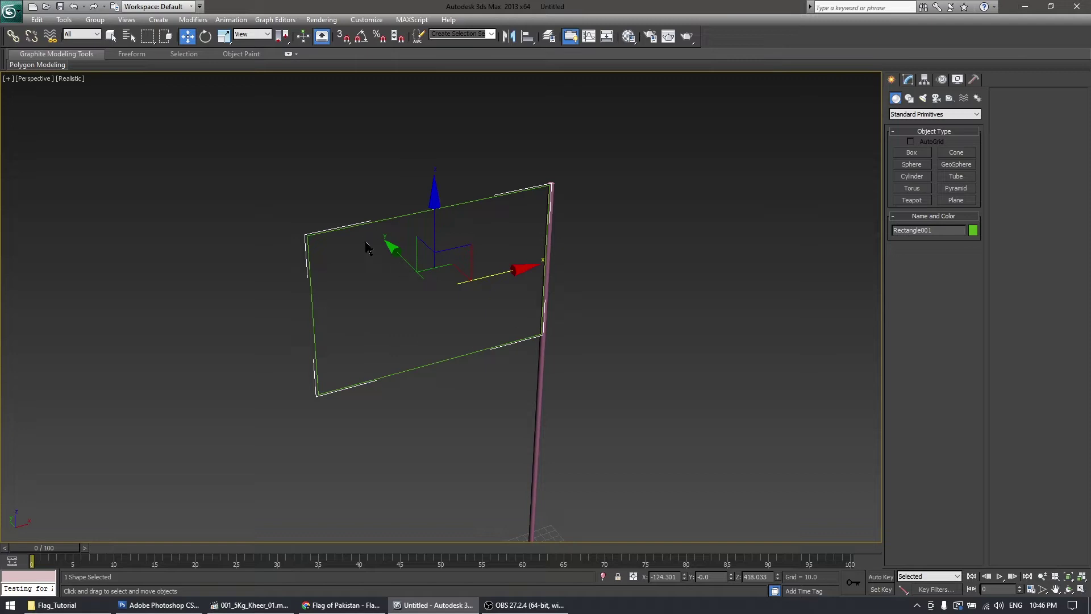
left_click(924, 79)
left_click(918, 111)
scroll(915, 227, "down", 5)
left_click(917, 119)
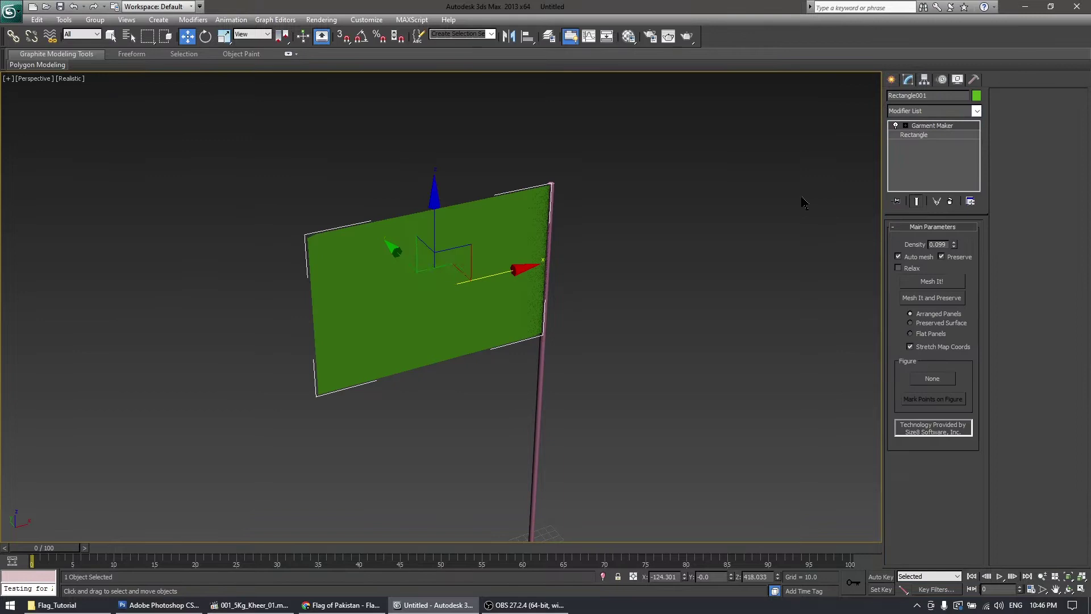
Set the Garment Maker mesh density to 0.1 and use the Preserved Surface option.
key("alt+w")
key("alt+w")
scroll(625, 244, "up", 3)
middle_click_drag(586, 249, 764, 249)
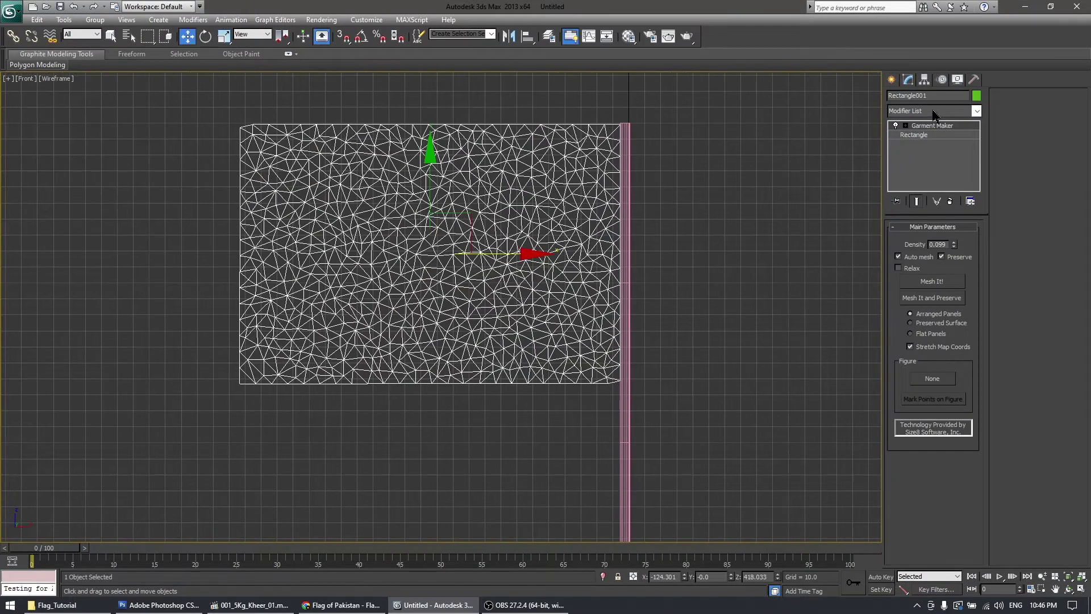
double_click(945, 244)
left_click(942, 257)
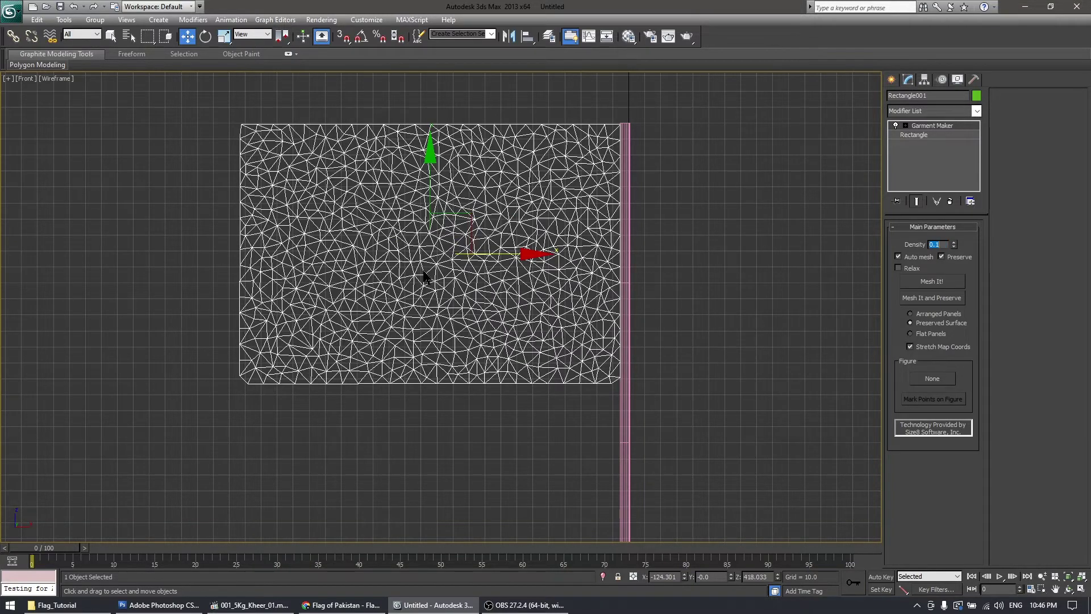
Add a Cloth modifier on top of Garment Maker on the flag.
middle_click_drag(385, 265, 388, 273)
key("alt+w")
right_click(622, 425)
key("alt+w")
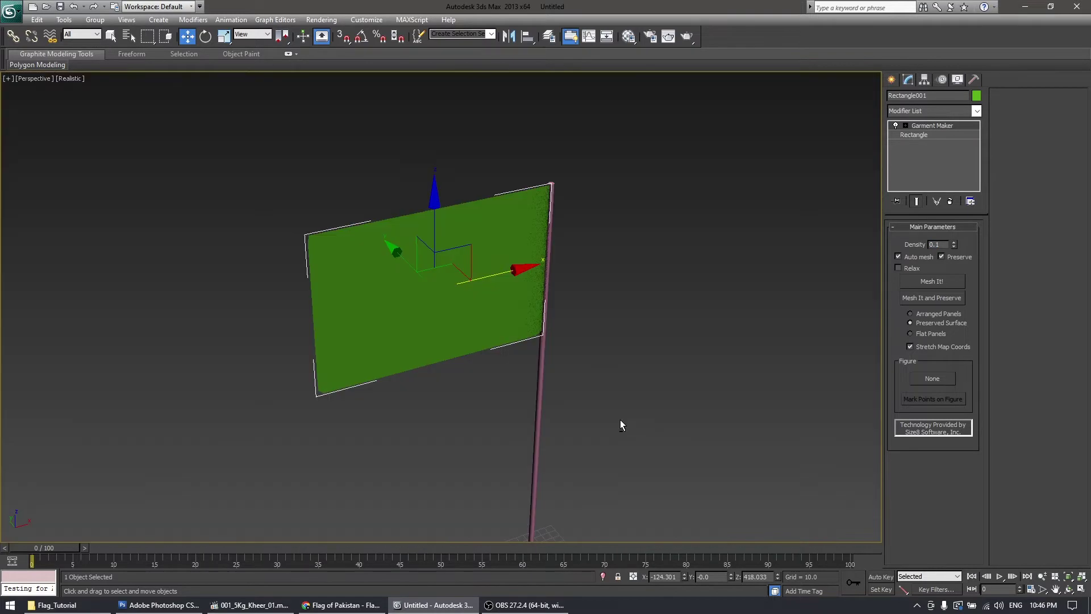
left_click(909, 110)
scroll(909, 131, "down", 7)
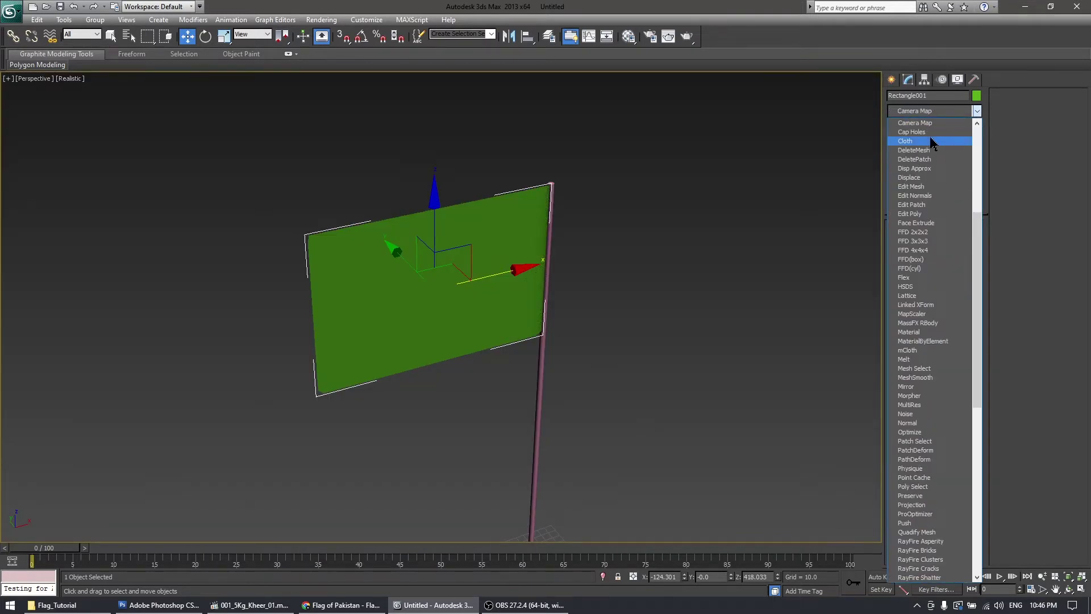
left_click(930, 139)
Select the column of cloth vertices along the pole edge and make them a group with the default name.
key("1")
key("alt+w")
right_click(642, 293)
key("alt+w")
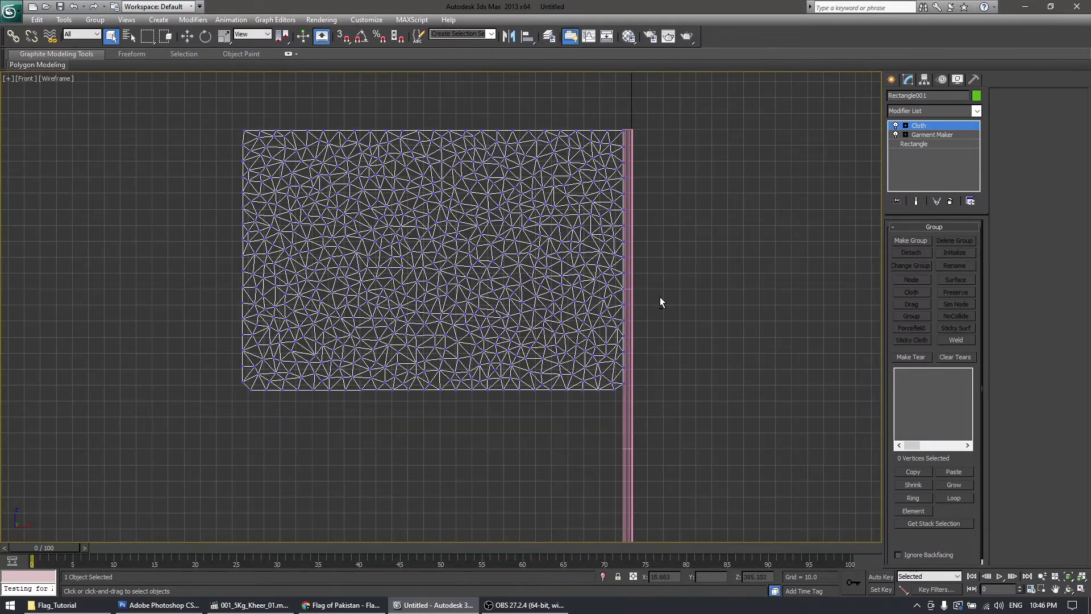
left_click_drag(464, 459, 478, 542)
left_click(911, 240)
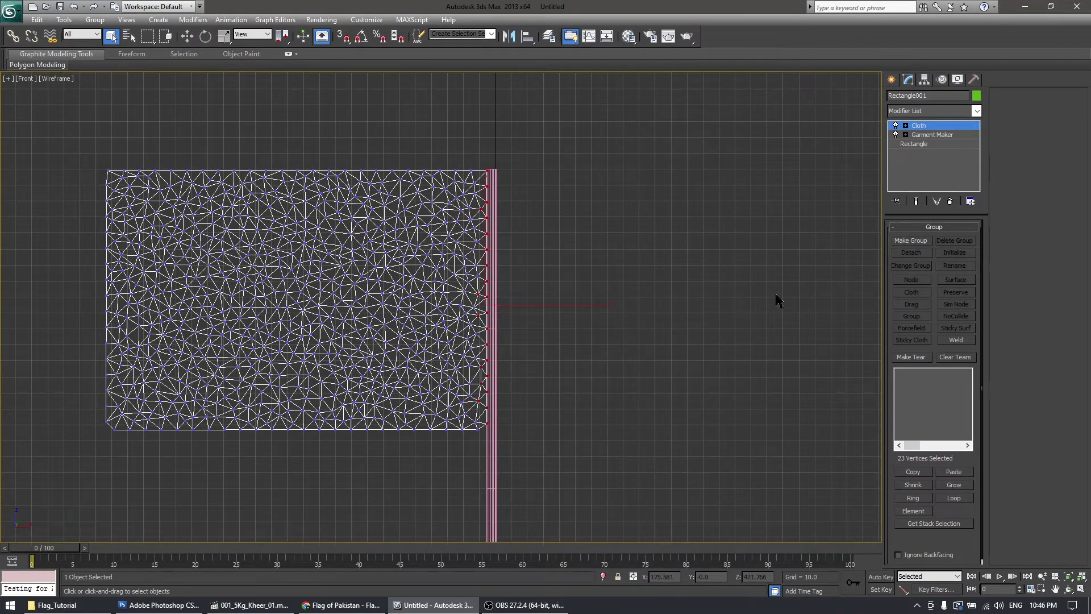
key("Return")
Attach the vertex group to the flagpole with a Node constraint and return to the Cloth modifier's object level.
middle_click_drag(515, 351, 489, 254)
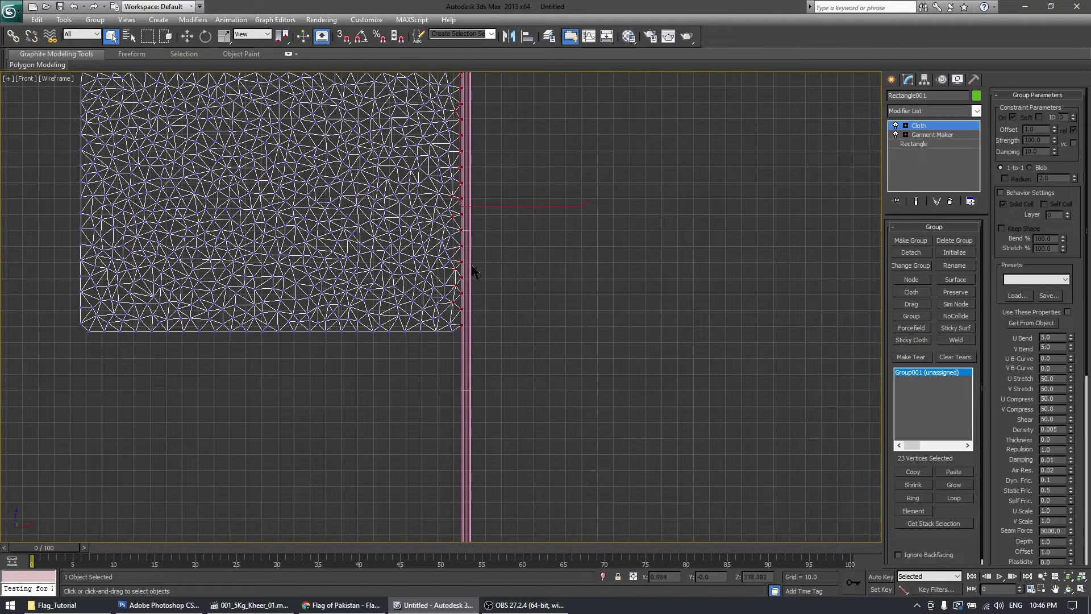
left_click(911, 279)
left_click(469, 407)
key("p")
key("F3")
left_click(927, 126)
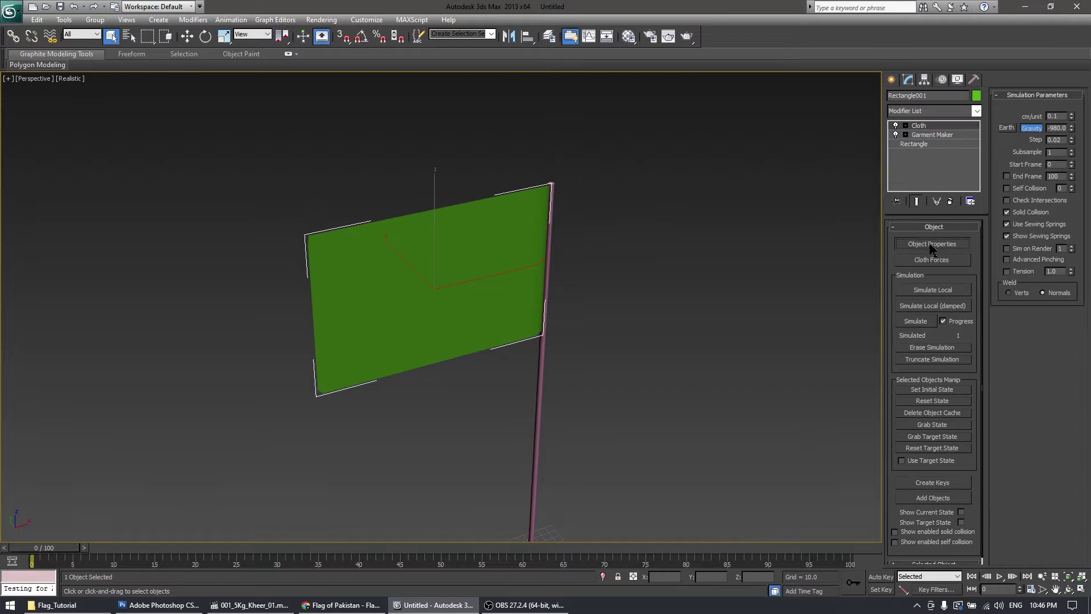
Define the flag rectangle as Cloth in the simulation's object properties and apply the Silk preset.
left_click(930, 244)
left_click(441, 146)
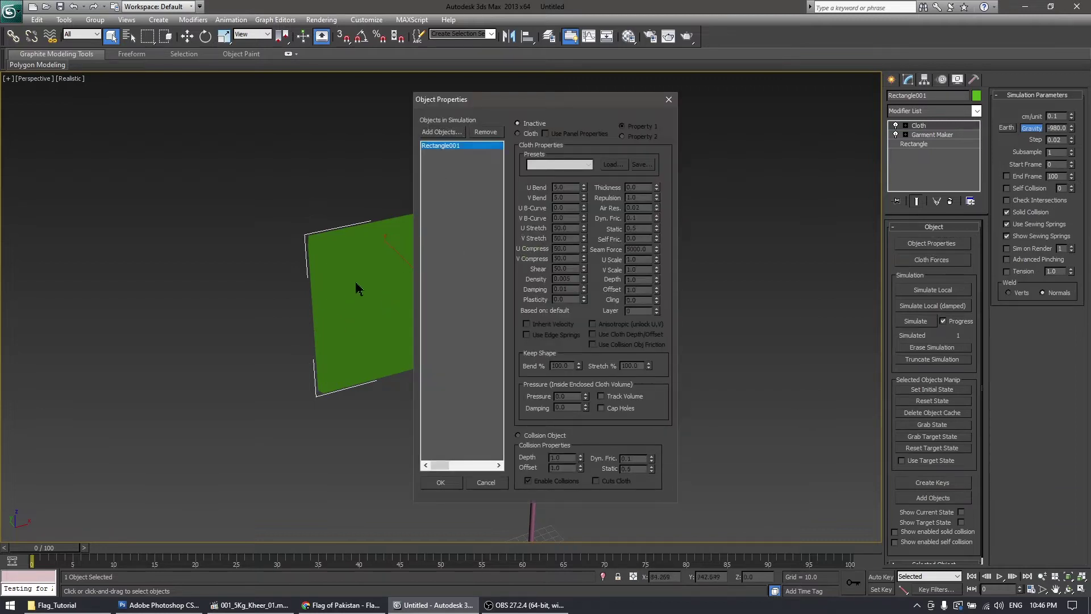
left_click(528, 136)
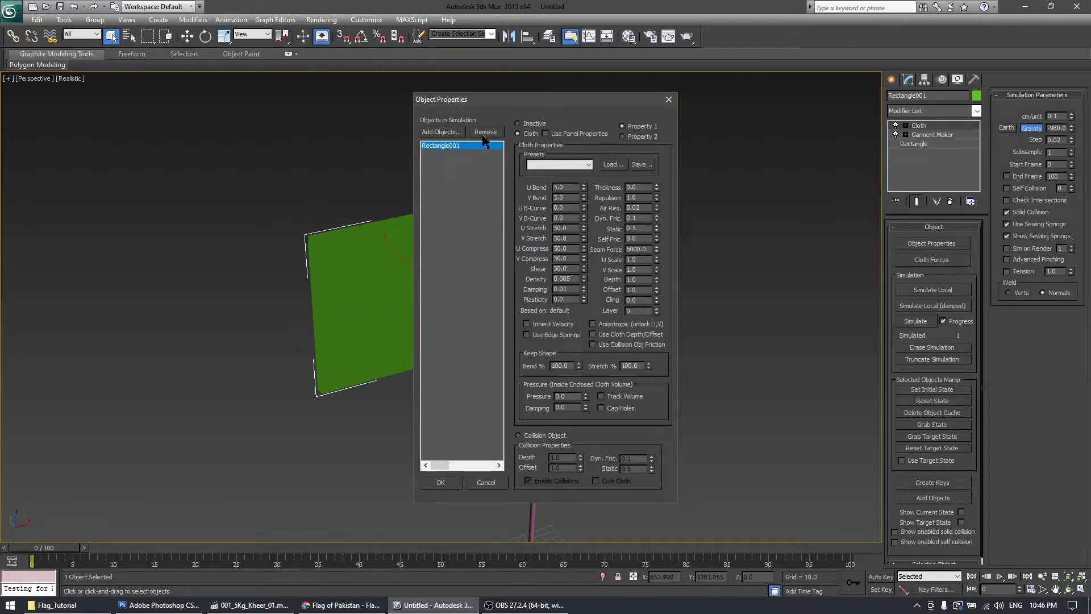
left_click(536, 163)
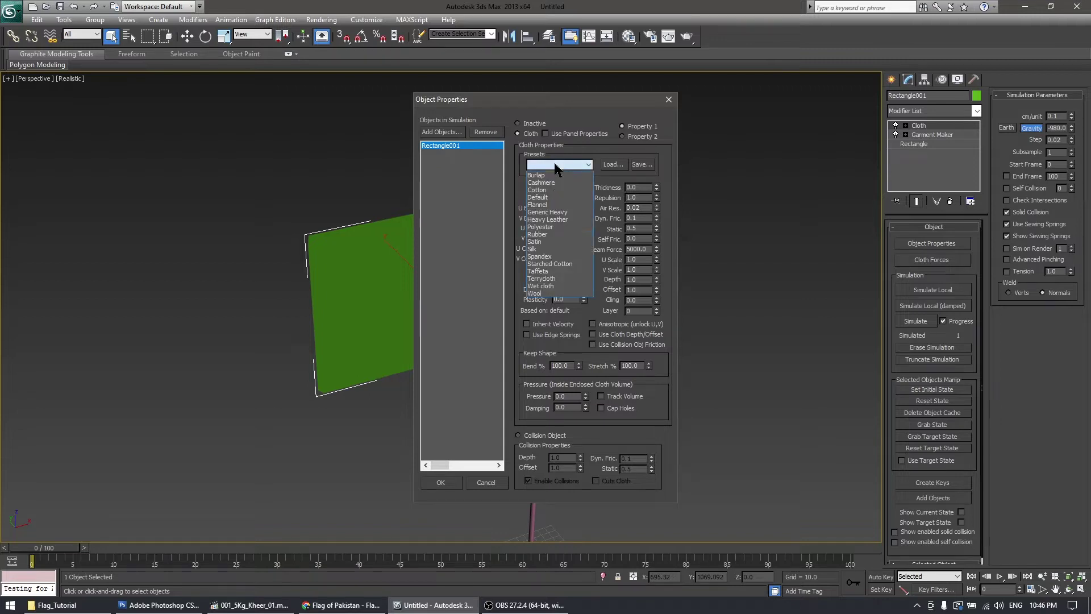
left_click(545, 250)
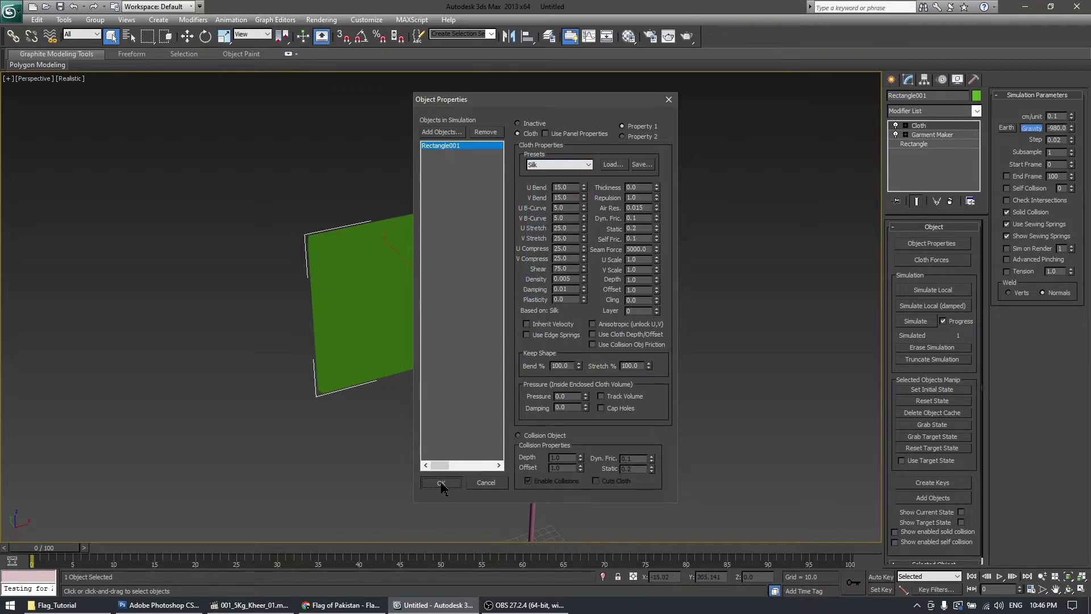
left_click(543, 165)
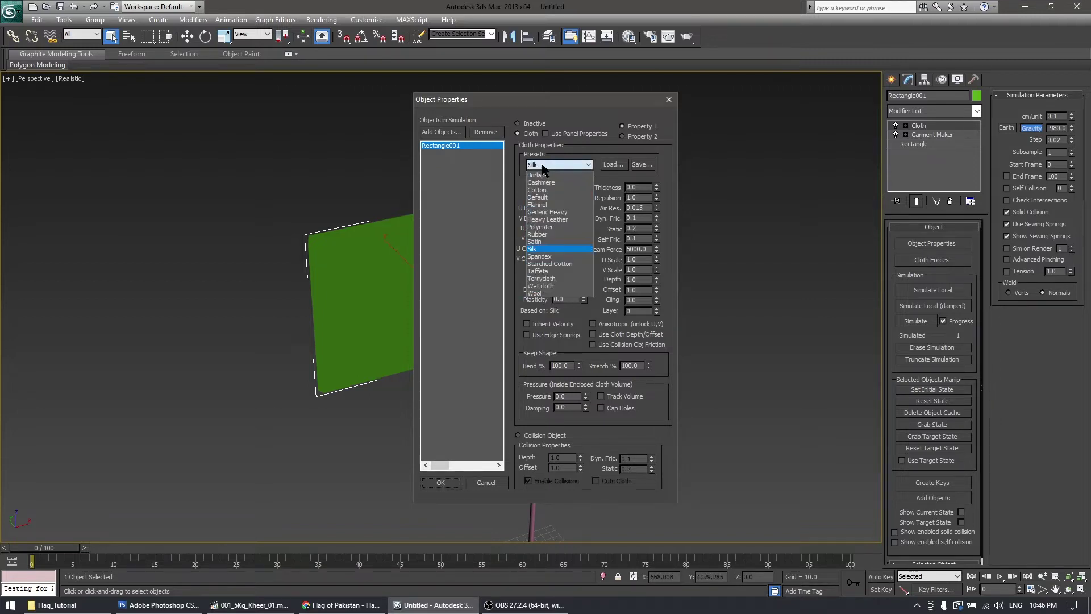
left_click(544, 248)
left_click(434, 484)
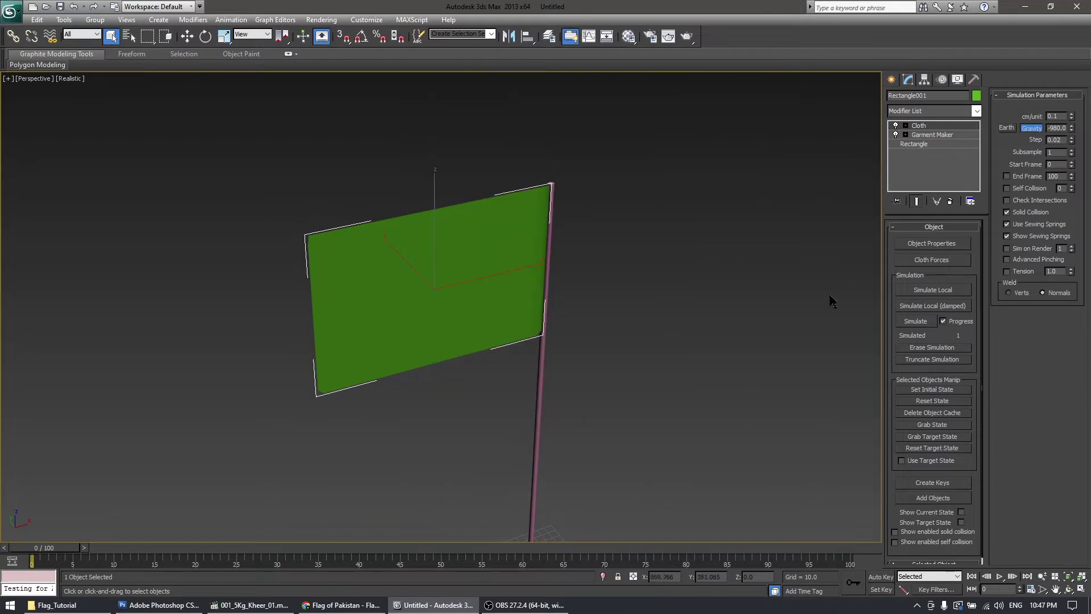
Change the perspective viewport's display style to Shaded.
middle_click_drag(606, 365, 679, 345, "alt")
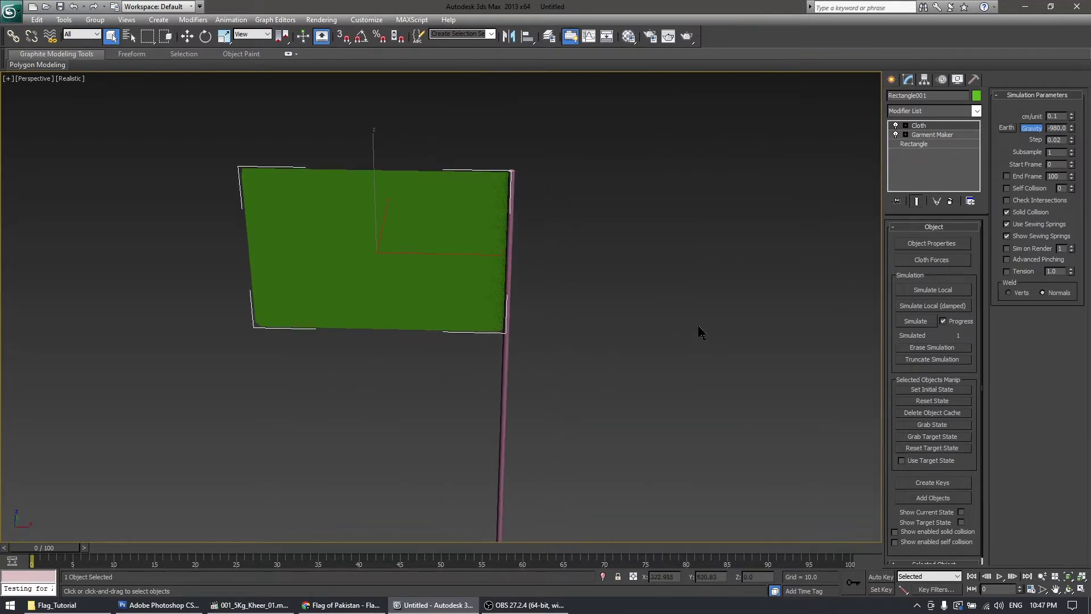
left_click(71, 79)
left_click(90, 101)
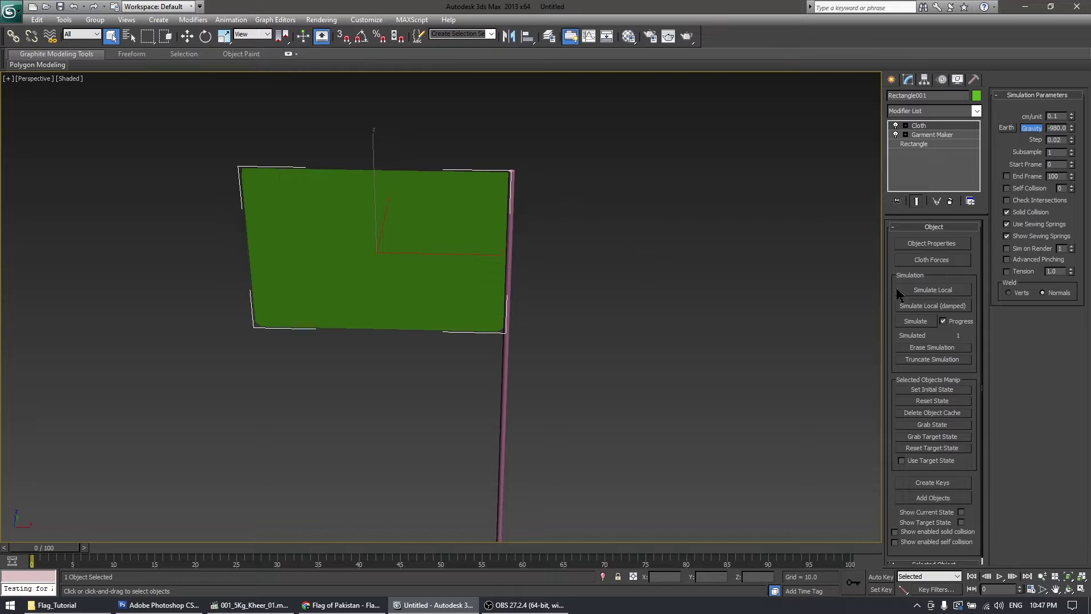
Run a local cloth simulation on the flag, stop it partway and inspect the draped shape.
left_click(942, 293)
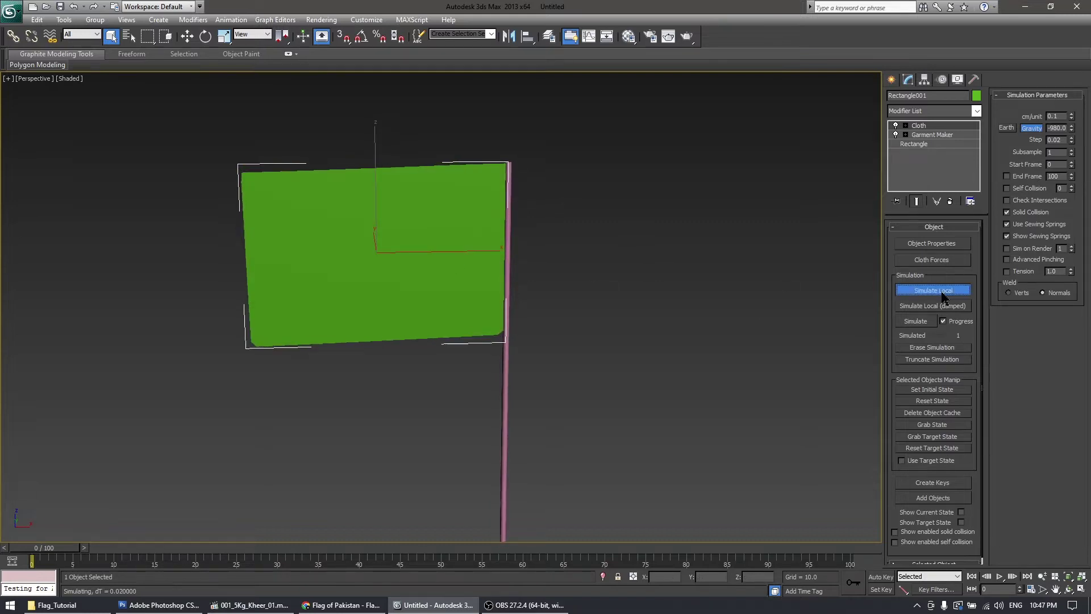
key("Escape")
middle_click_drag(502, 319, 482, 209, "alt")
middle_click_drag(480, 359, 534, 376, "alt")
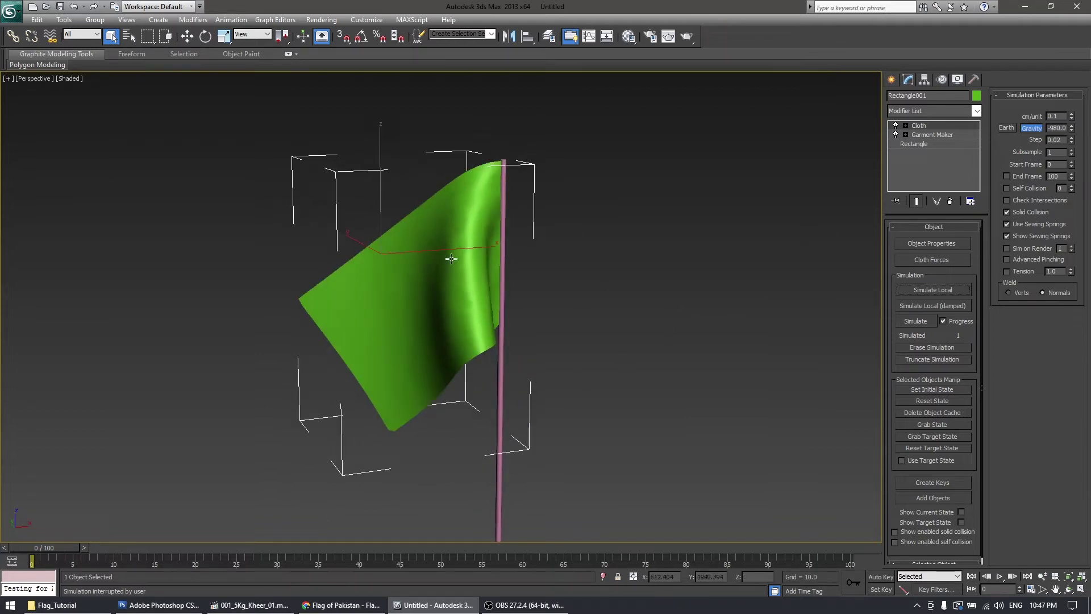
middle_click_drag(412, 318, 550, 253)
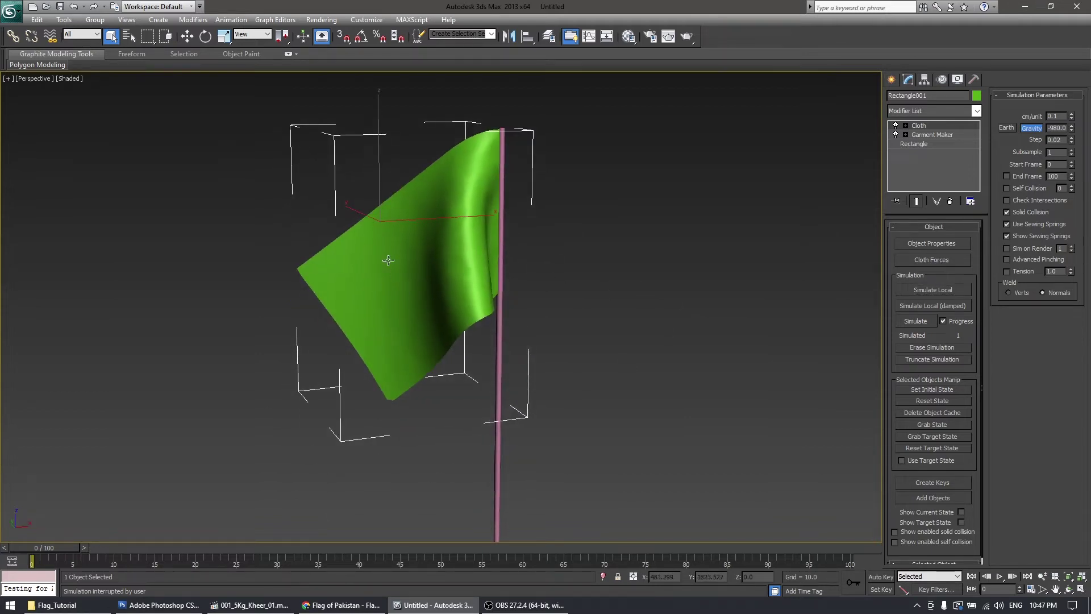
Create a Wind force in the front view to the right of the pole, below the flag.
key("alt+w")
right_click(714, 218)
key("alt+w")
scroll(706, 250, "down", 3)
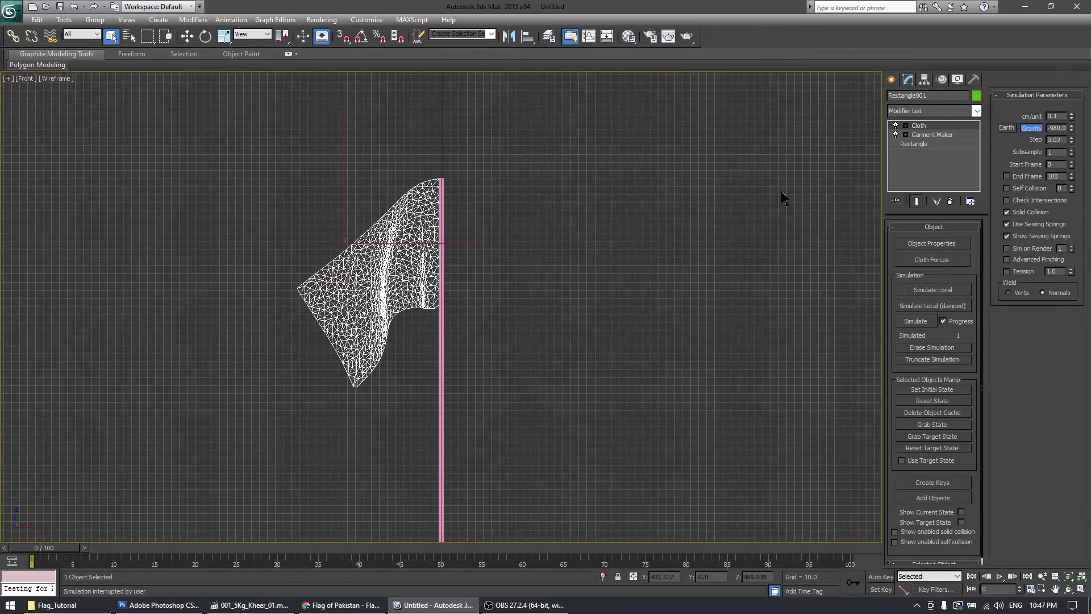
left_click(891, 79)
left_click(963, 97)
left_click(956, 188)
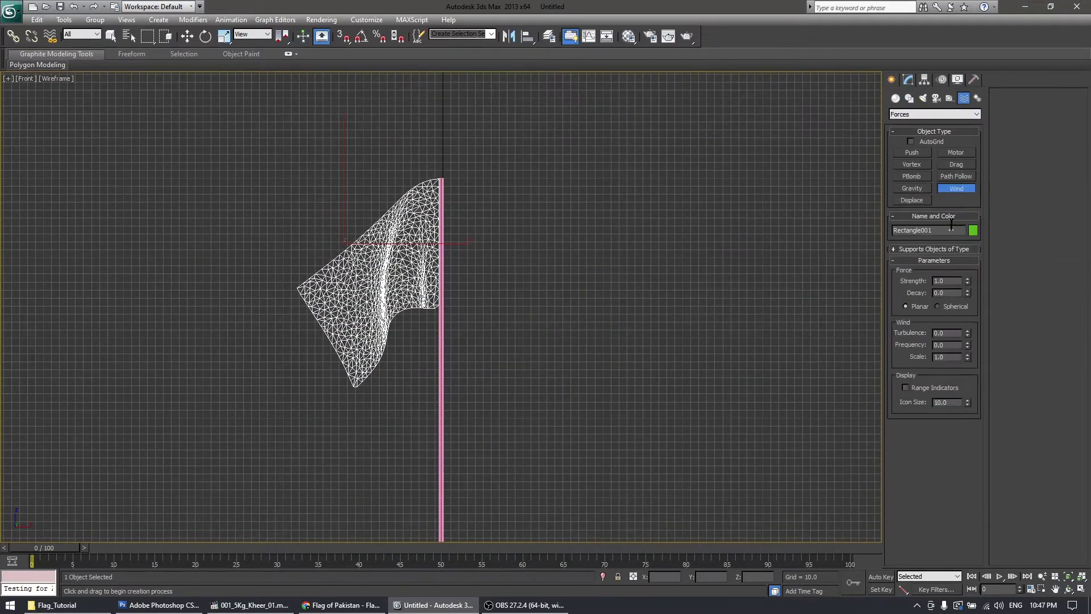
mouse_move(511, 394)
left_mouse_down()
mouse_move(548, 428)
mouse_move(505, 395)
left_mouse_up()
Turn on angle snap, rotate the wind to blow toward the flag and move it farther from the pole.
key("e")
key("a")
key("w")
left_click_drag(567, 366, 634, 341)
Add the Wind001 force to the flag's cloth simulation forces, working in the perspective view.
key("p")
middle_click_drag(653, 431, 451, 366)
left_click(386, 261)
left_click(907, 79)
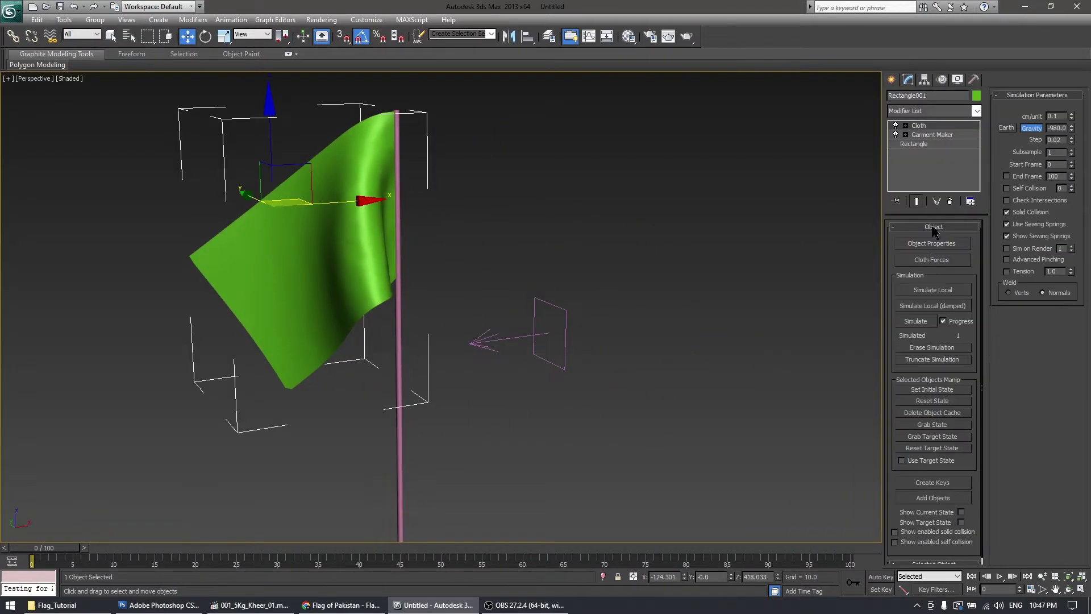
left_click(920, 260)
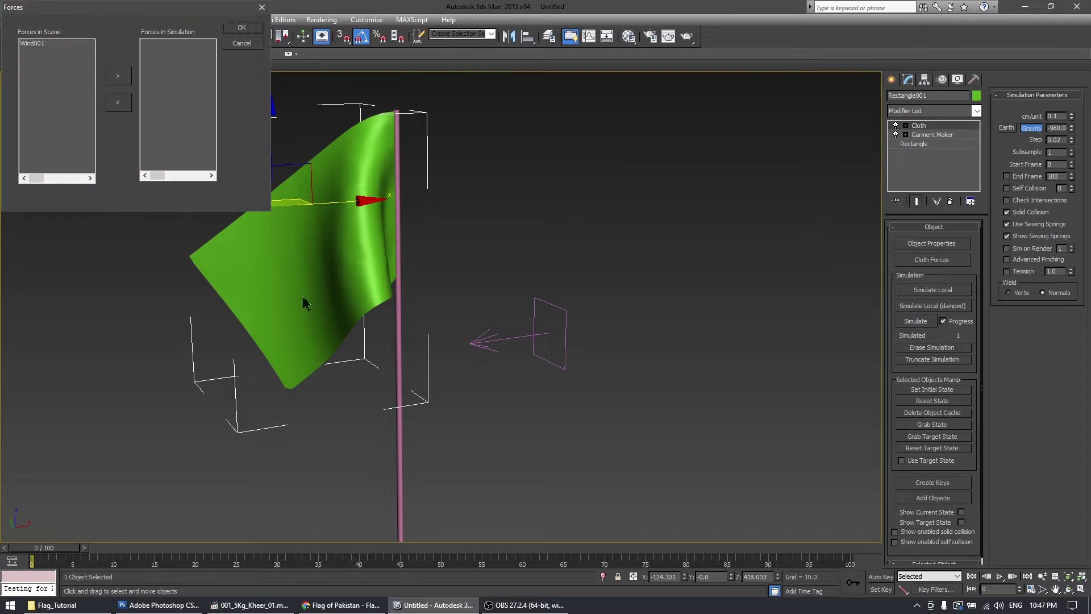
left_click(39, 48)
left_click(118, 75)
left_click(241, 28)
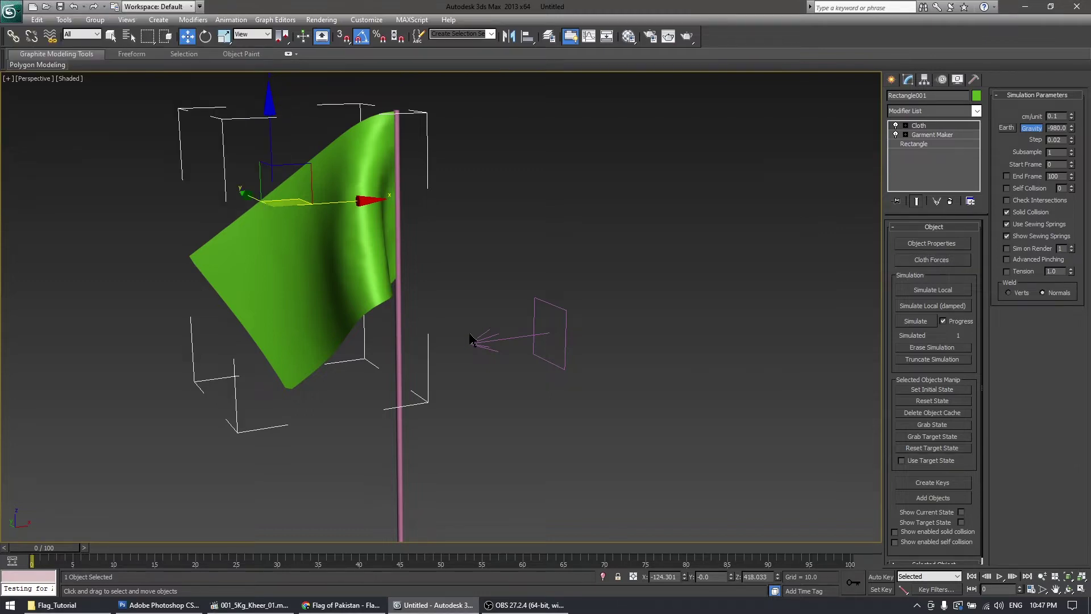
Test the wind on the flag with a local cloth simulation and stop it partway.
middle_click_drag(470, 338, 538, 338, "alt")
left_click(945, 289)
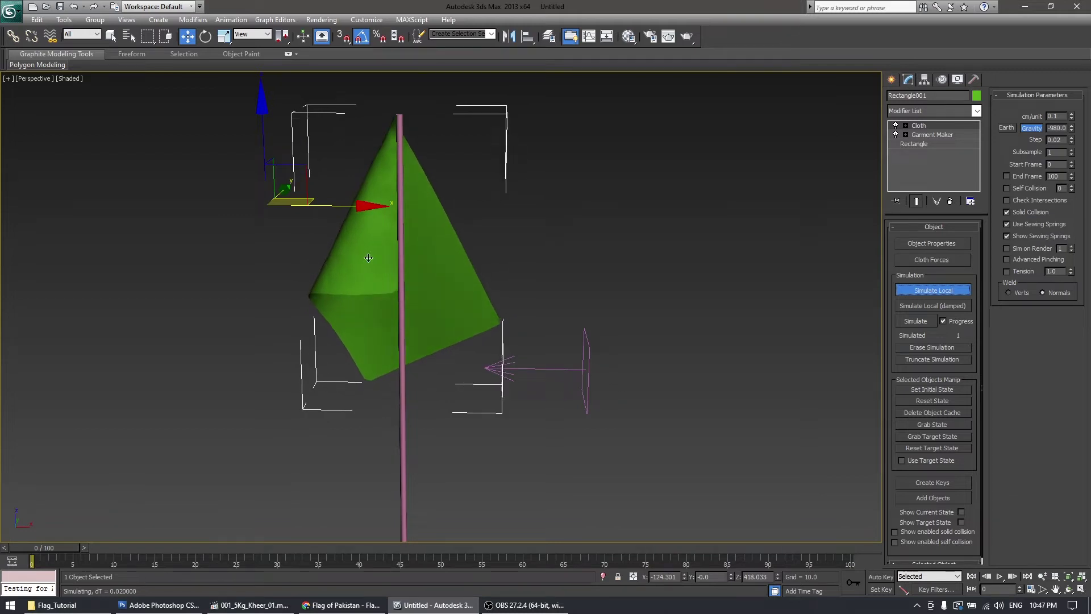
left_click(939, 292)
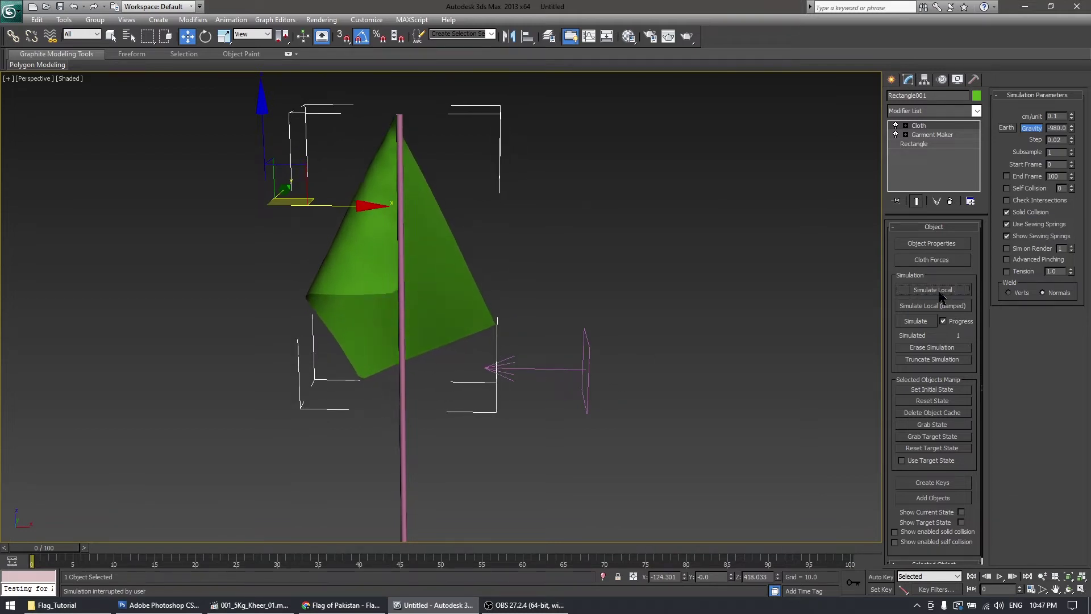
Set the wind force's strength to 10.
left_click(574, 342)
left_click(590, 341)
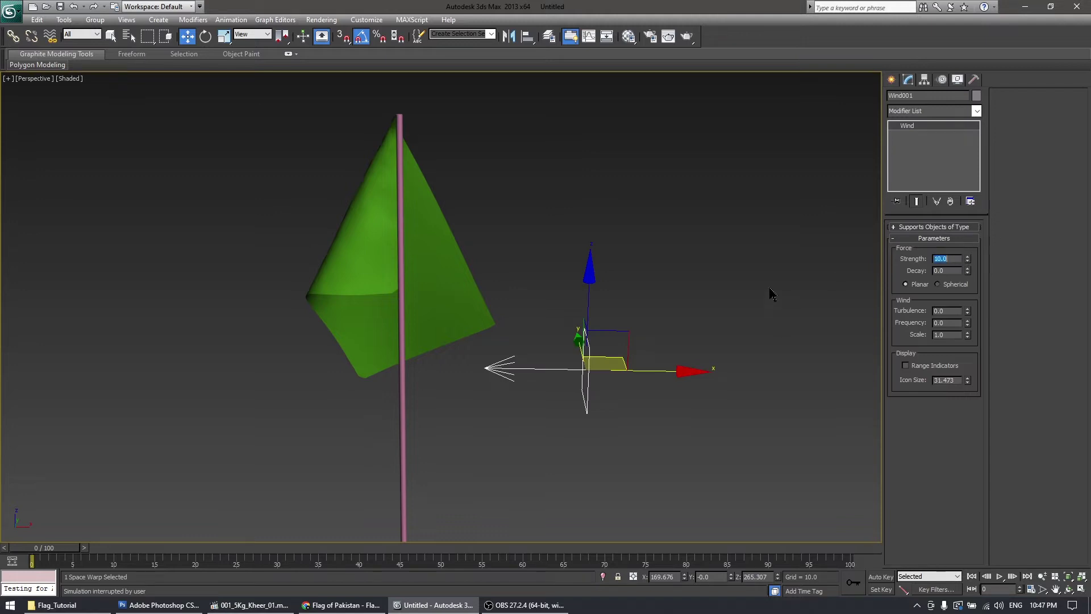
Run a local simulation with the stronger wind, stop it and reset the flag's state.
left_click(432, 271)
left_click(933, 291)
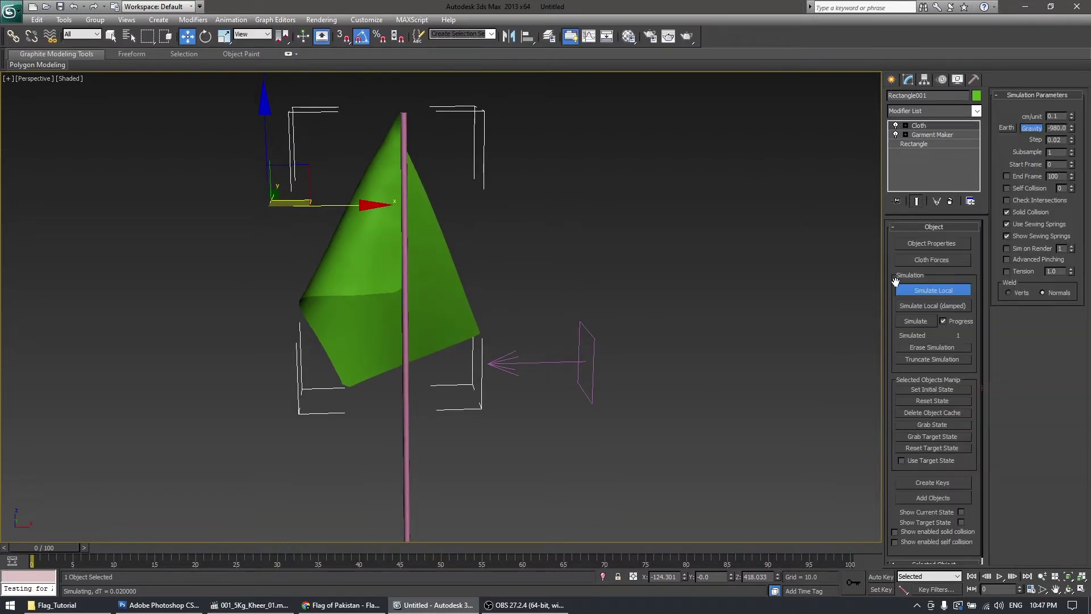
key("Escape")
left_click(932, 401)
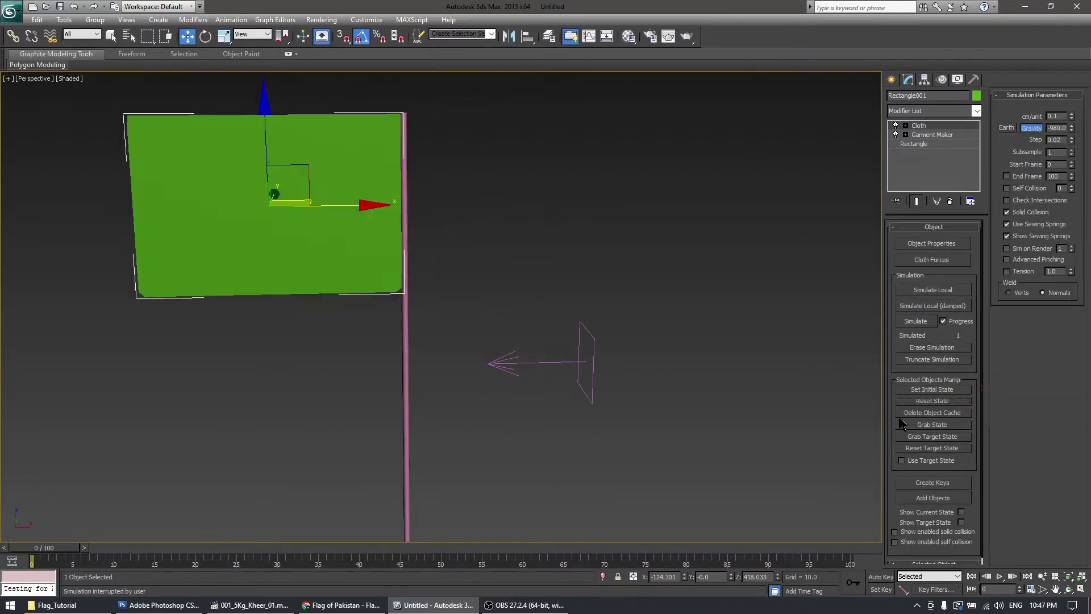
Rotate the wind force 15 degrees so that it blows slightly upward toward the flag.
left_click(592, 343)
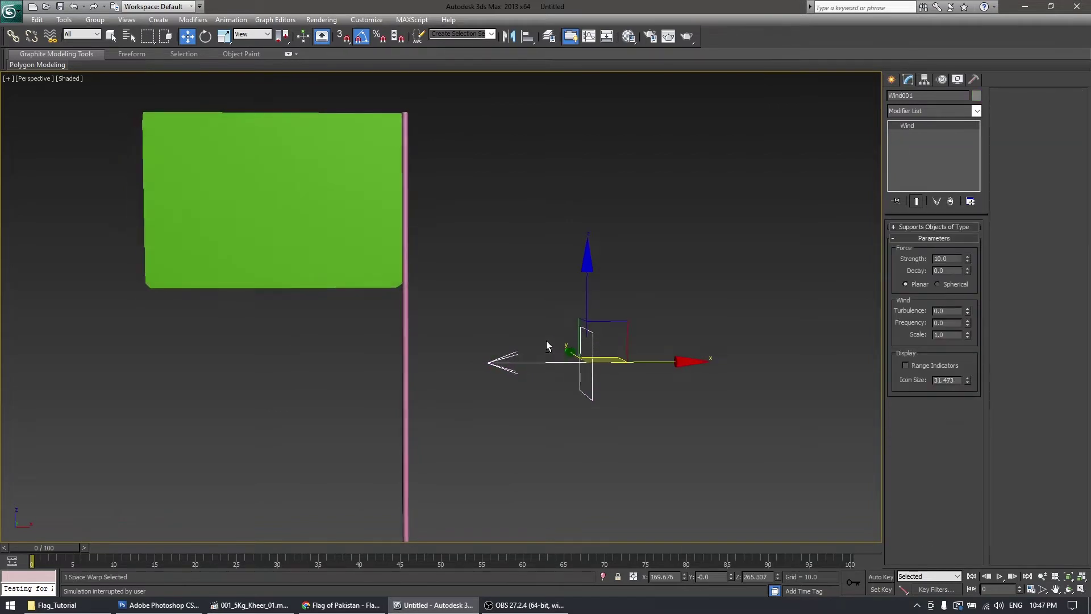
key("e")
left_click_drag(625, 298, 635, 298)
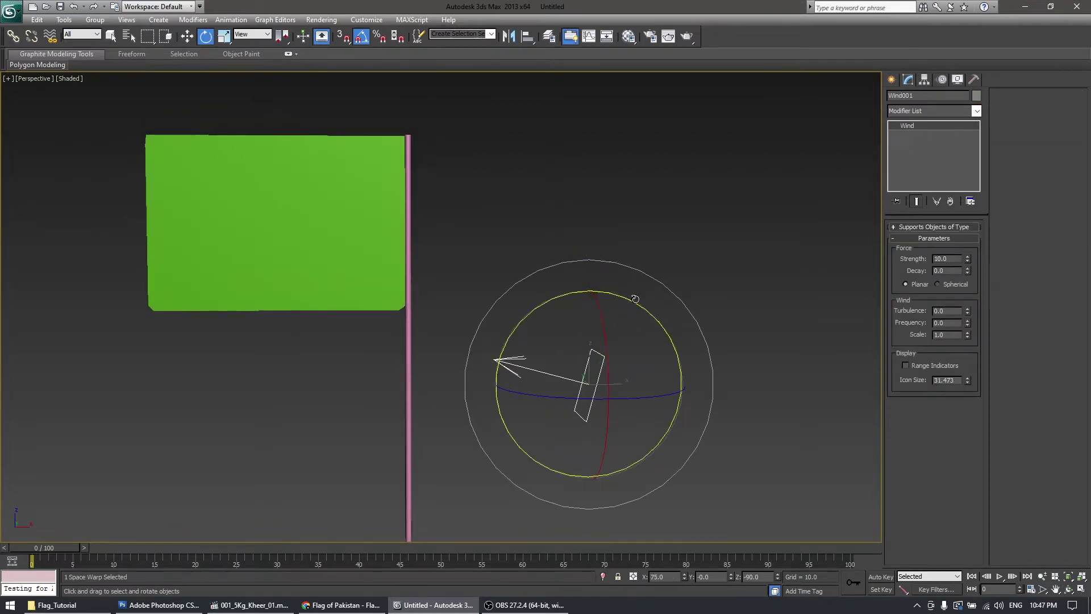
key("w")
Simulate the flag locally with the tilted wind, stop it and inspect the drape from another angle.
left_click(273, 221)
left_click(934, 290)
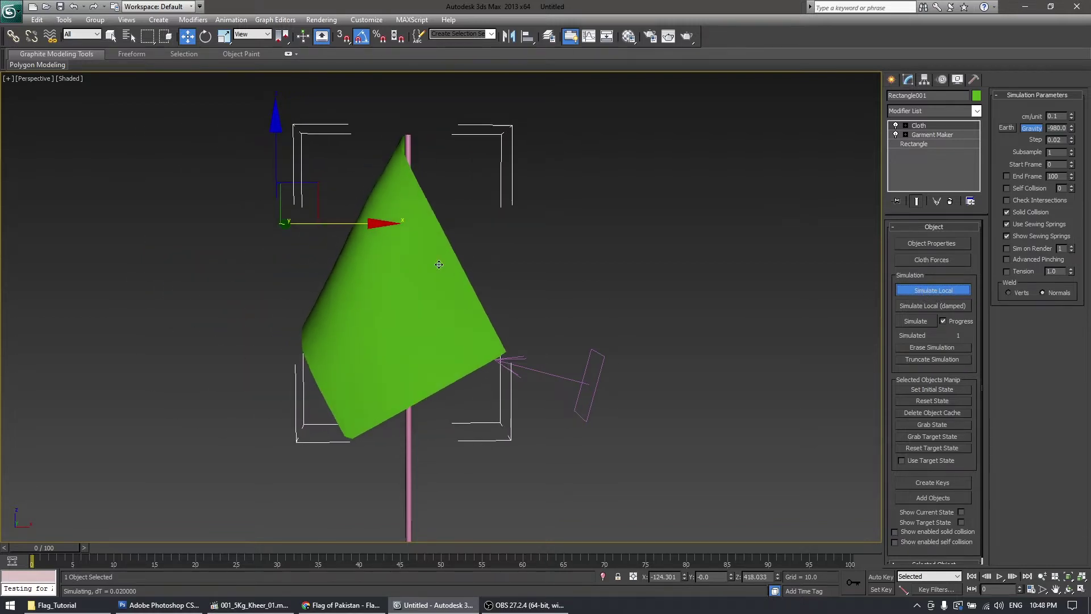
key("Escape")
middle_click_drag(521, 418, 480, 337, "alt")
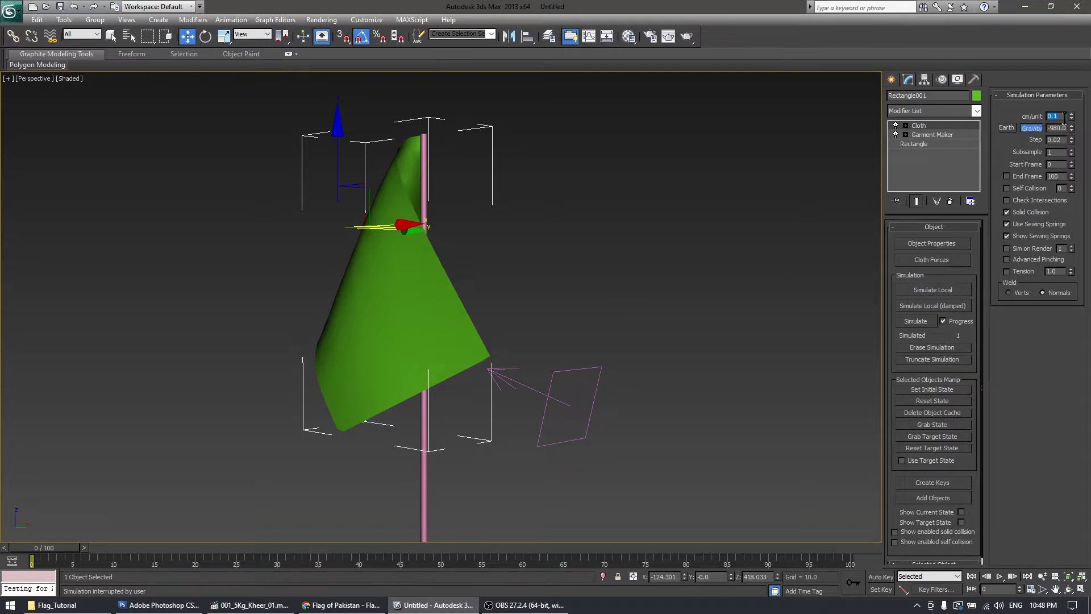
Set the cloth's cm/unit to 0.5 and rerun the local simulation from the reset state, stopping it partway.
type(".5")
key("Return")
left_click(931, 401)
left_click(947, 291)
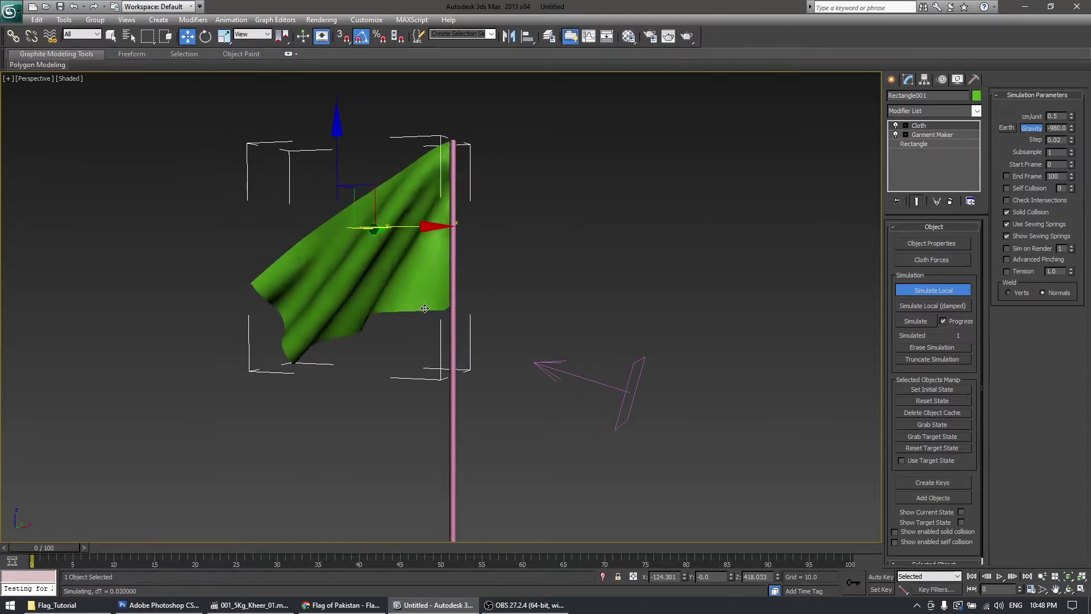
key("Escape")
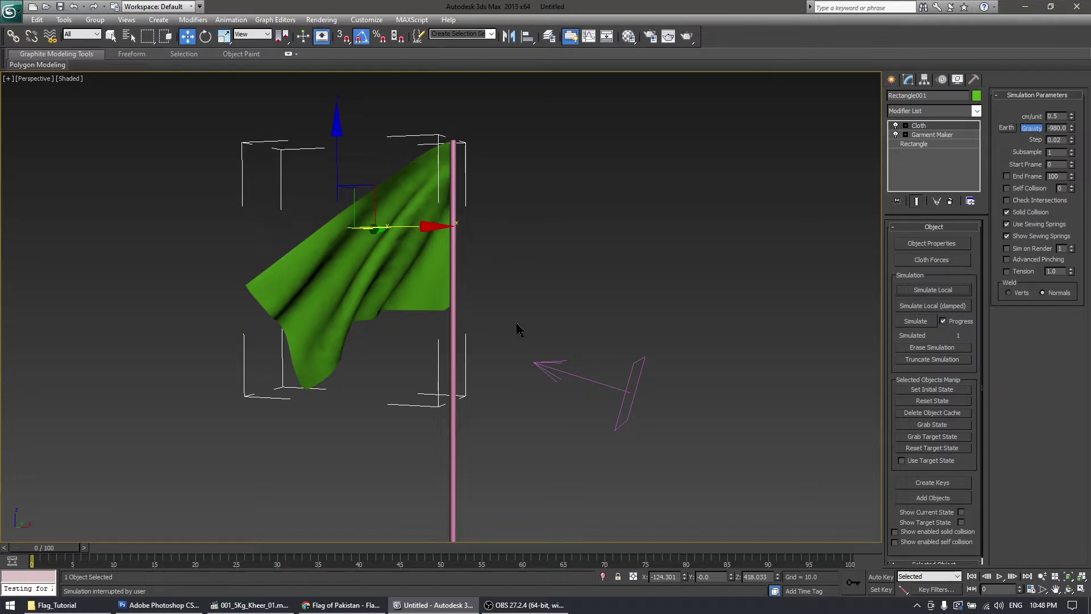
Set the cloth simulation's gravity to -550 and start the local simulation again.
middle_click_drag(508, 339, 669, 278, "alt")
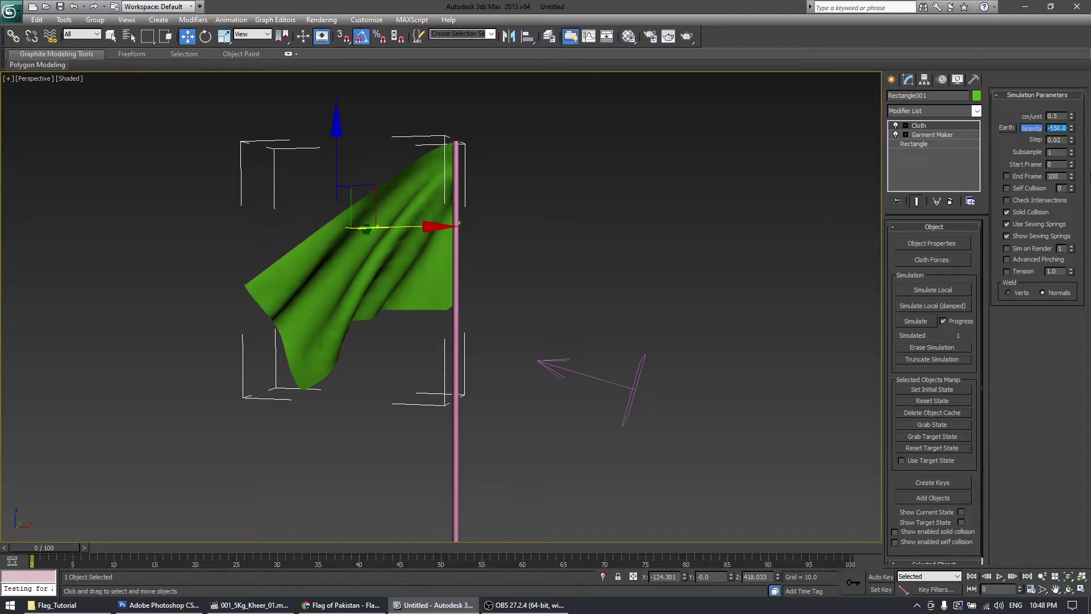
left_click(946, 292)
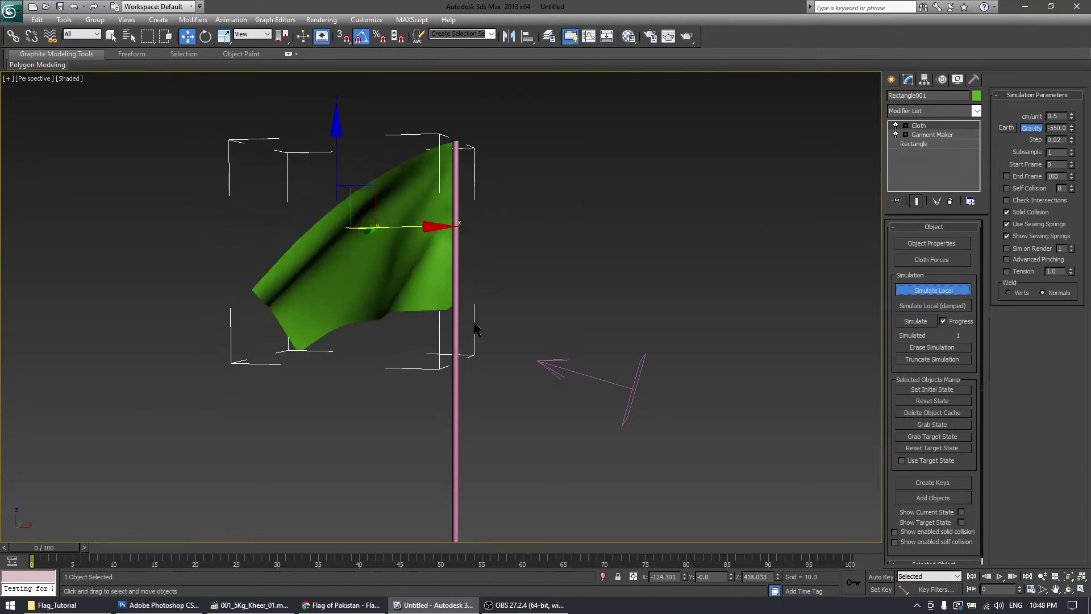
Rotate the wind force by -30 degrees to blow slightly downward while the flag keeps simulating.
left_click(639, 364)
key("e")
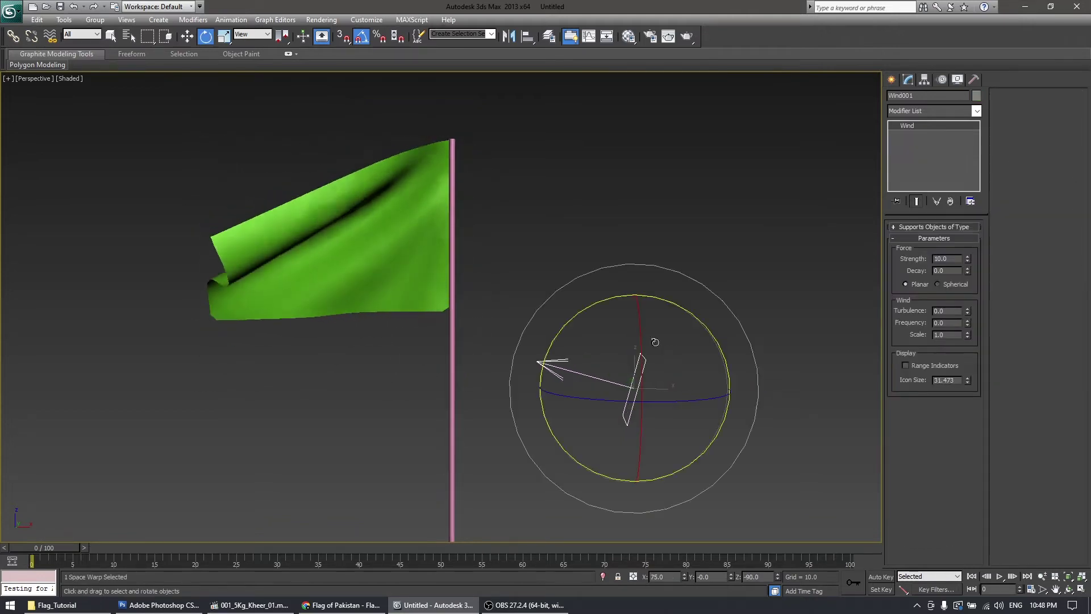
left_click_drag(668, 314, 652, 300)
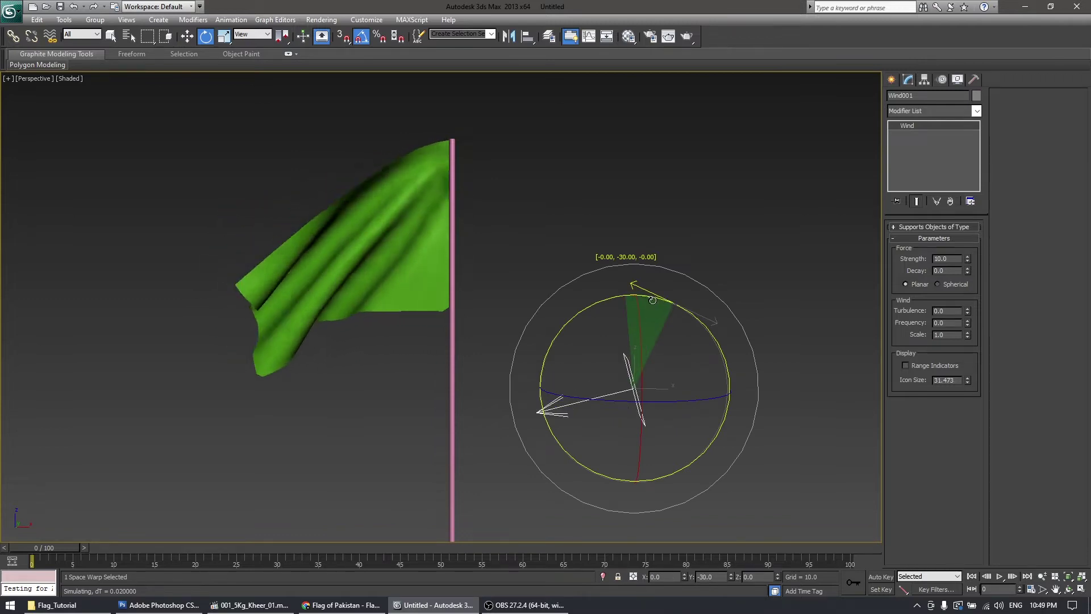
left_click_drag(652, 299, 652, 301)
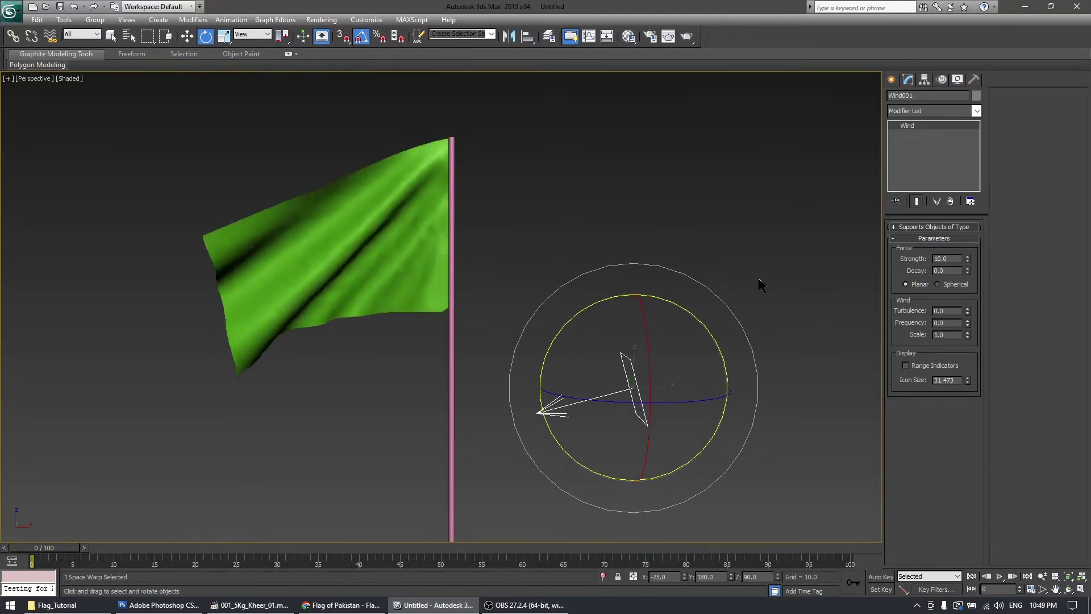
Stop the flag's running local simulation, run it once more briefly and stop it in a waving pose.
left_click(363, 278)
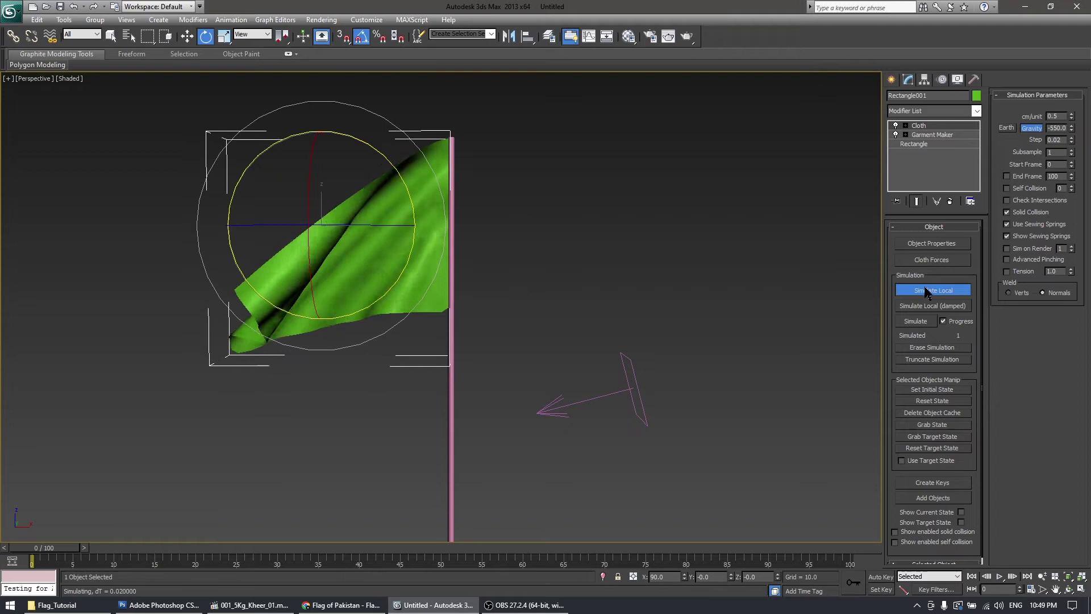
left_click(500, 373)
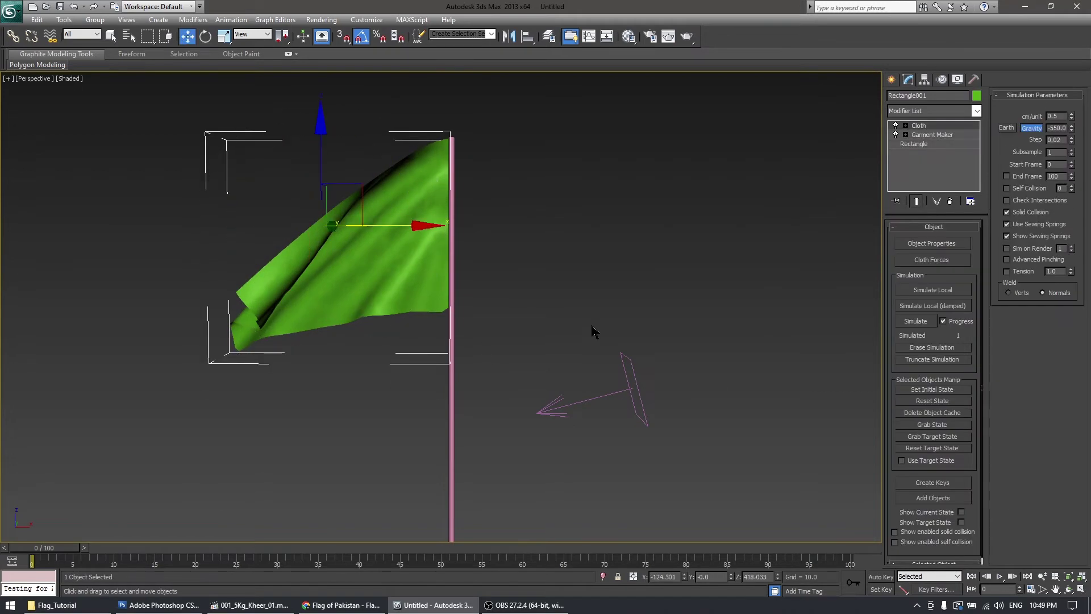
left_click(930, 292)
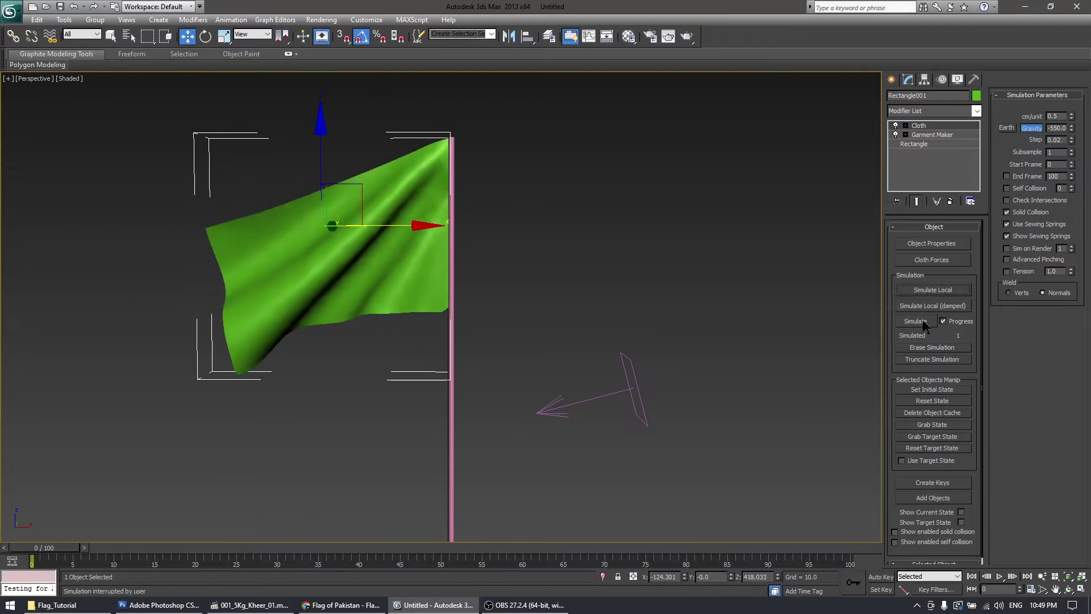
Try the PAL frame rate in the time configuration, return it to NTSC and accept the settings.
left_click(1031, 588)
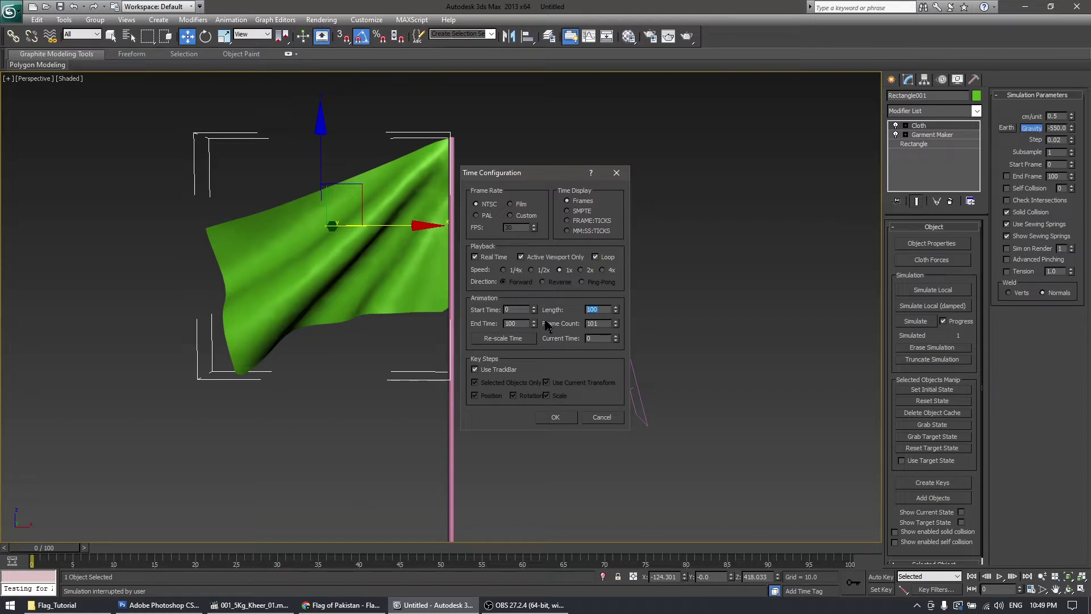
left_click(477, 216)
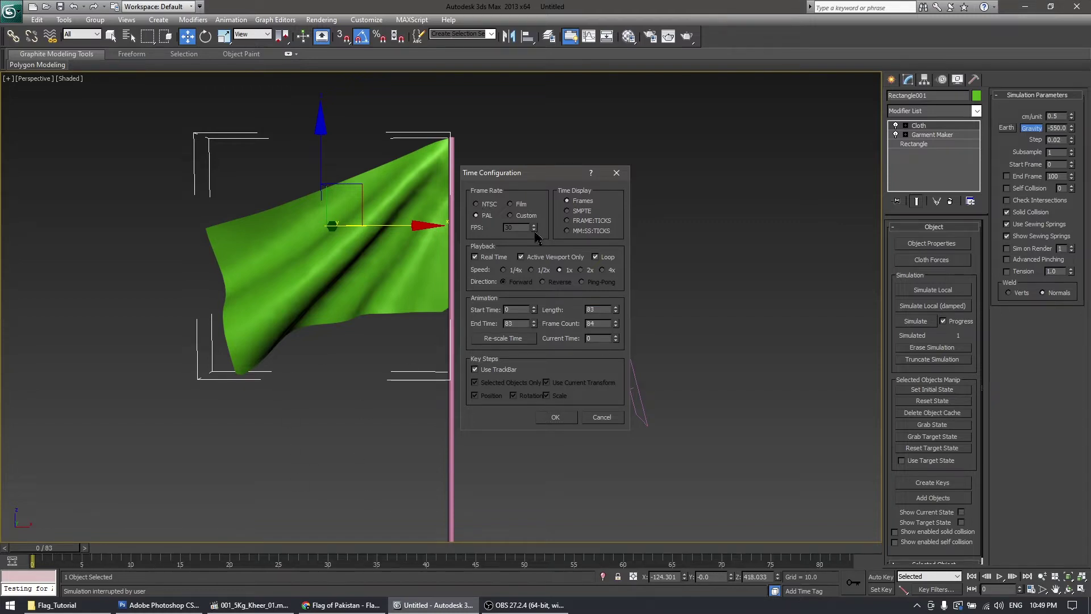
left_click(492, 205)
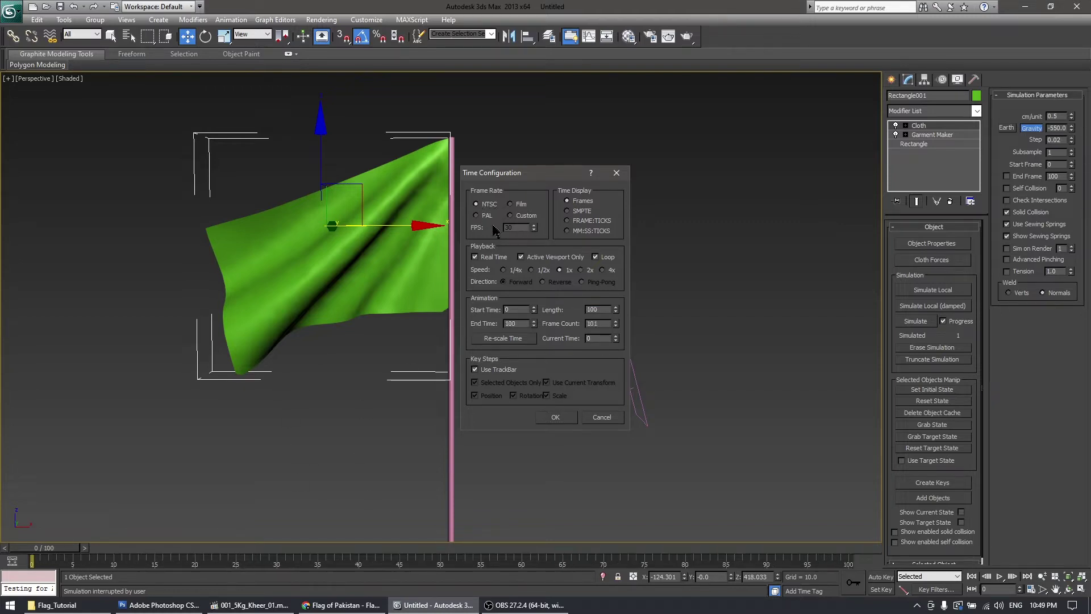
left_click(555, 417)
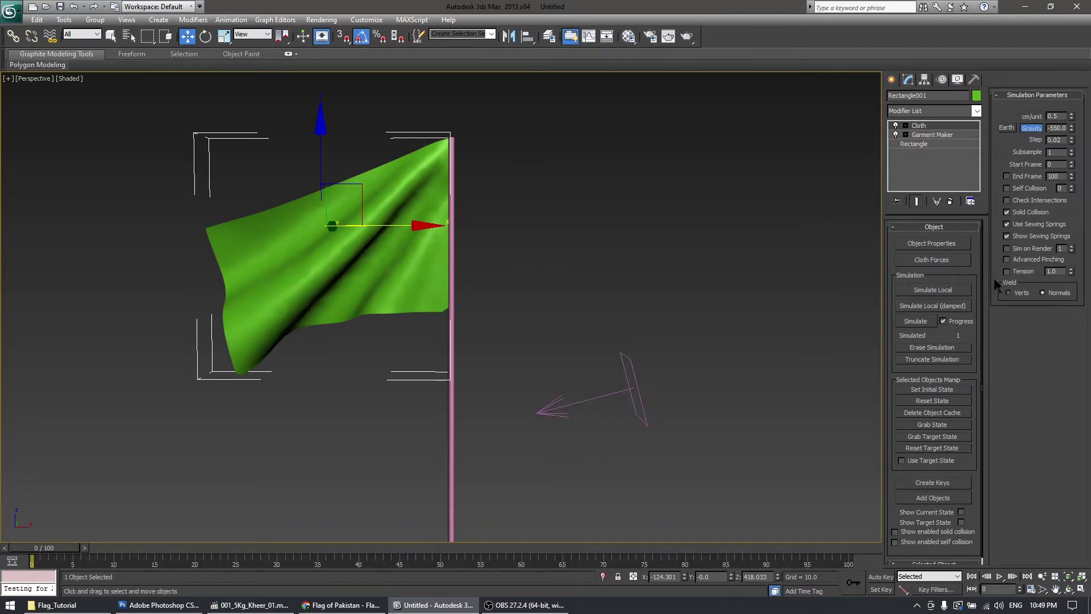
Run the full cloth simulation over the 100-frame timeline and play back the flag animation.
left_click(909, 322)
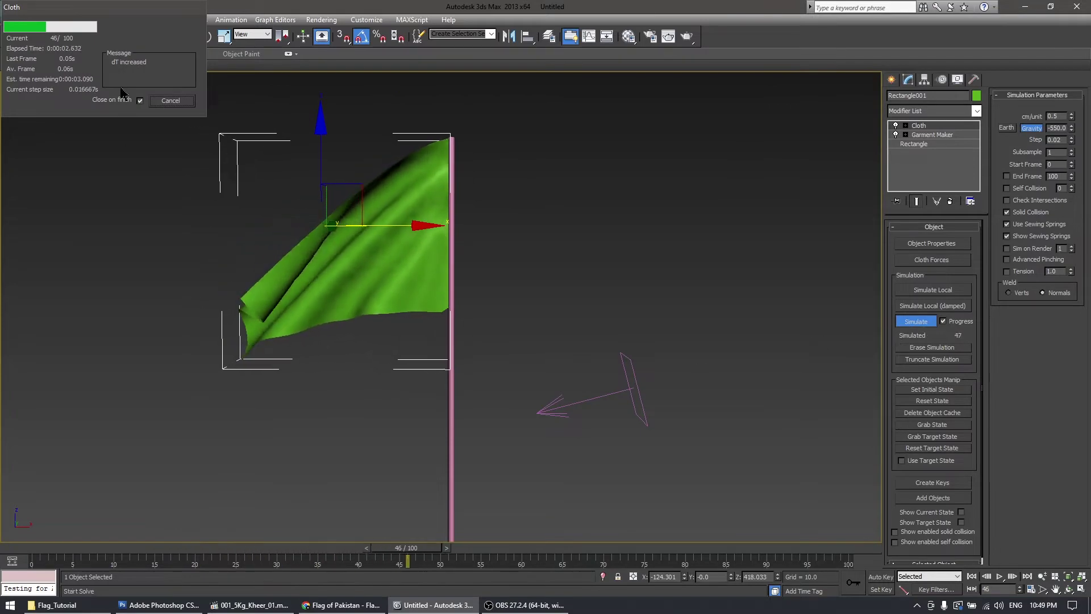
left_click_drag(112, 7, 748, 261)
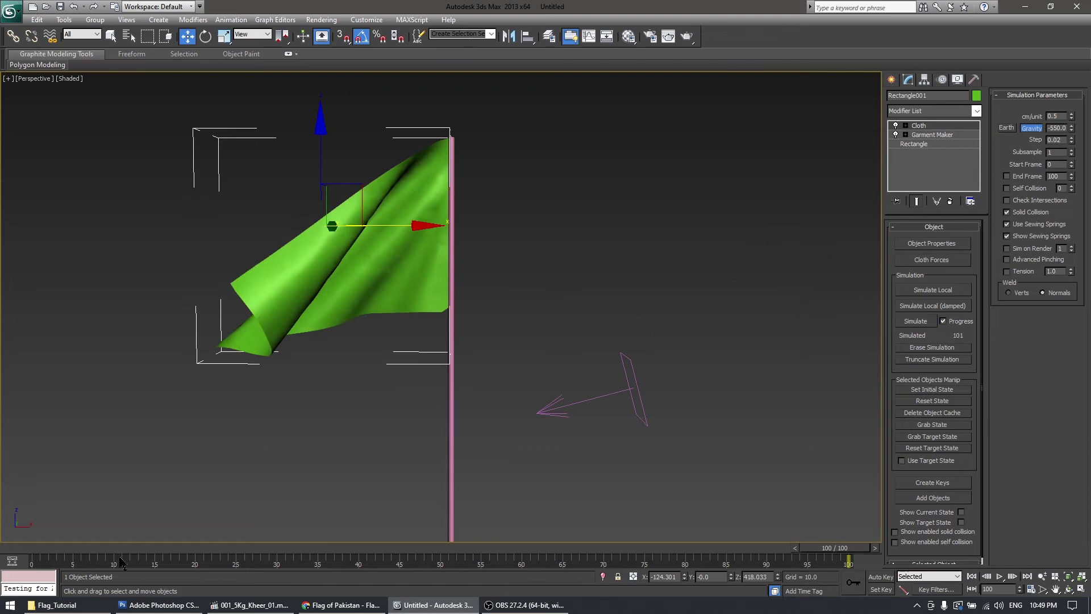
left_click(999, 577)
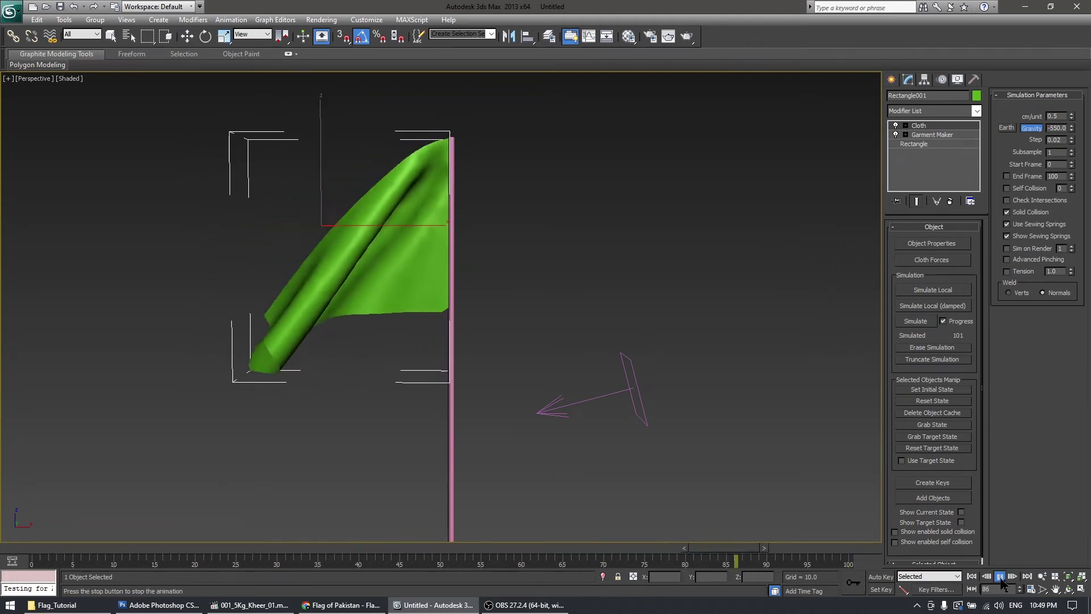
left_click(1000, 577)
Add a Shell modifier to the flag, show edged faces and set the shell's outer amount to 0.21.
key("w")
left_click(926, 111)
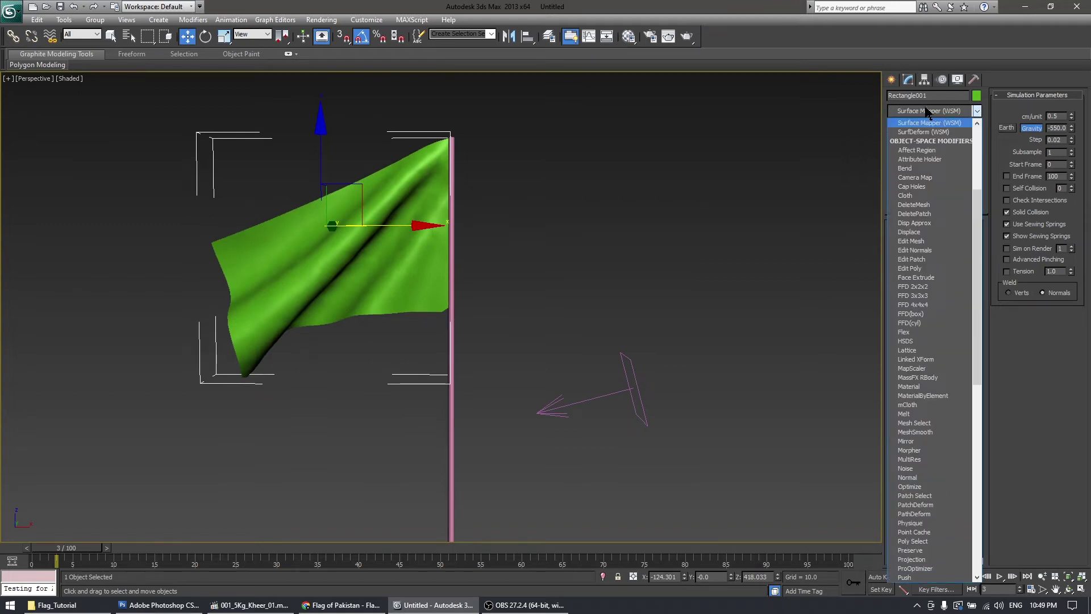
left_click(915, 241)
middle_click_drag(541, 367, 600, 300, "alt")
key("F4")
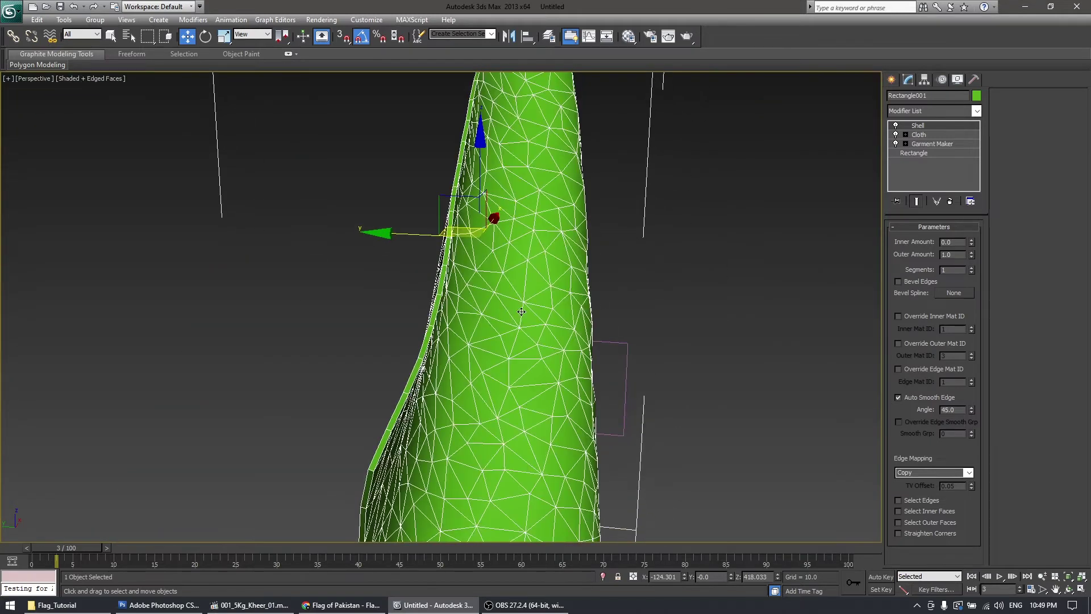
middle_click_drag(425, 340, 408, 186, "ctrl+alt")
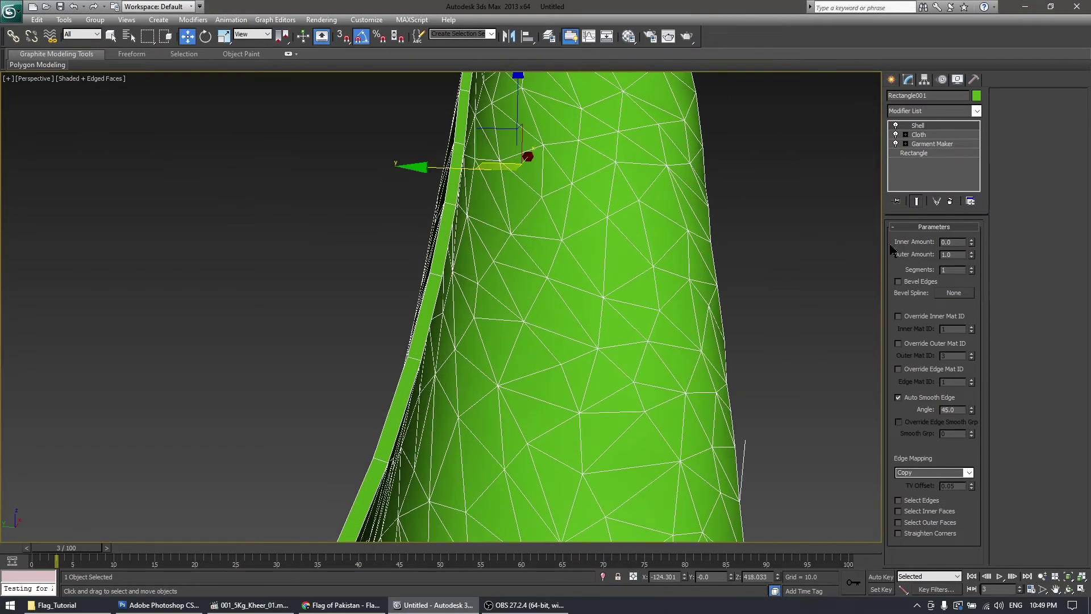
left_click_drag(972, 257, 957, 299)
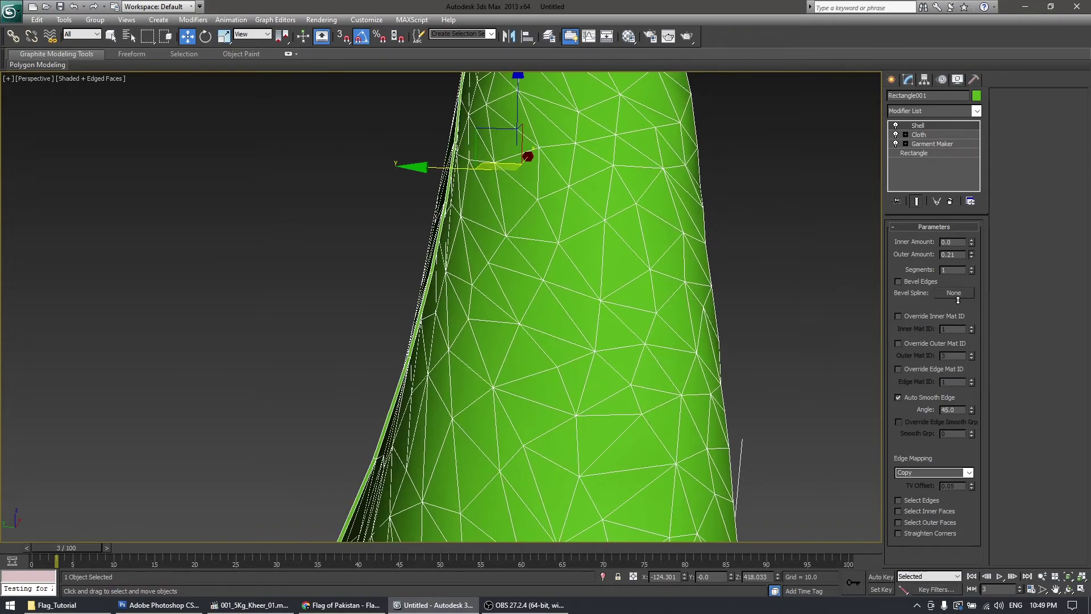
key("shift+z")
key("shift+z")
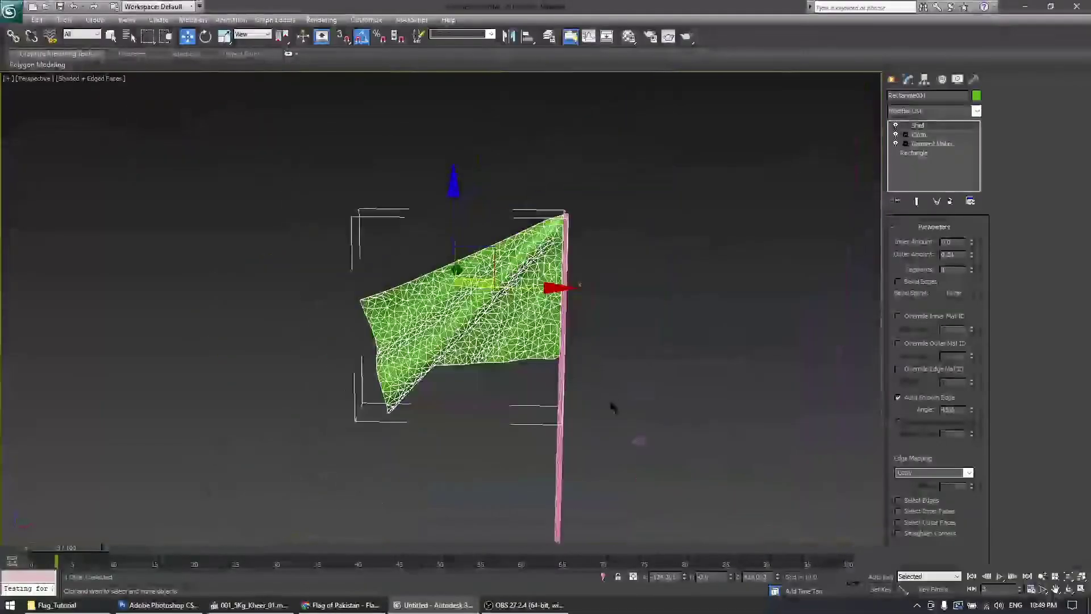
Add a TurboSmooth modifier with 2 iterations to the flag, without edged faces, and scrub through the animation before returning to frame 0.
left_click(932, 110)
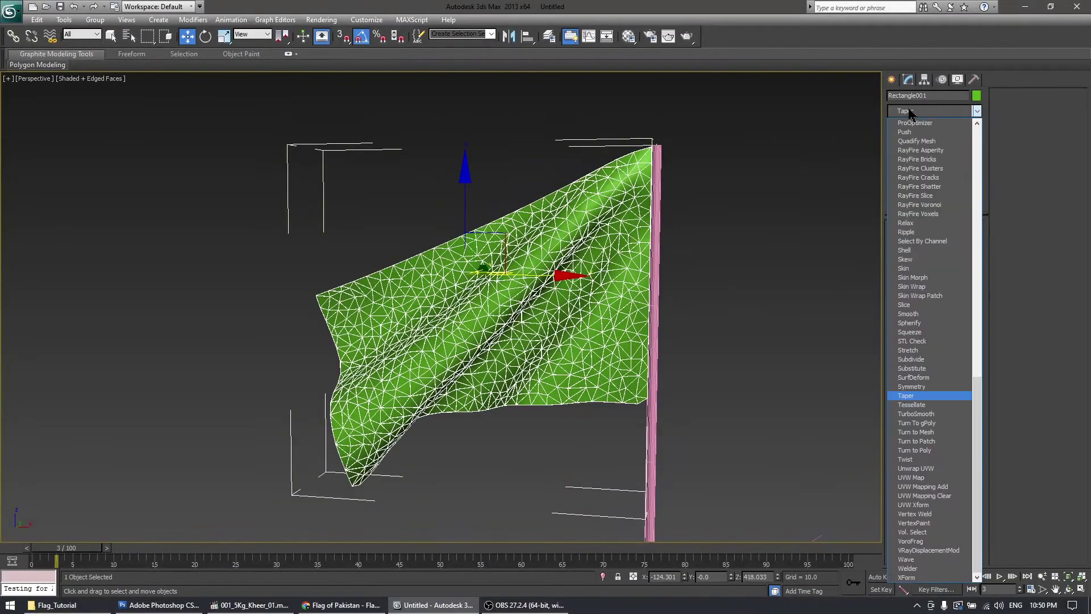
left_click(941, 417)
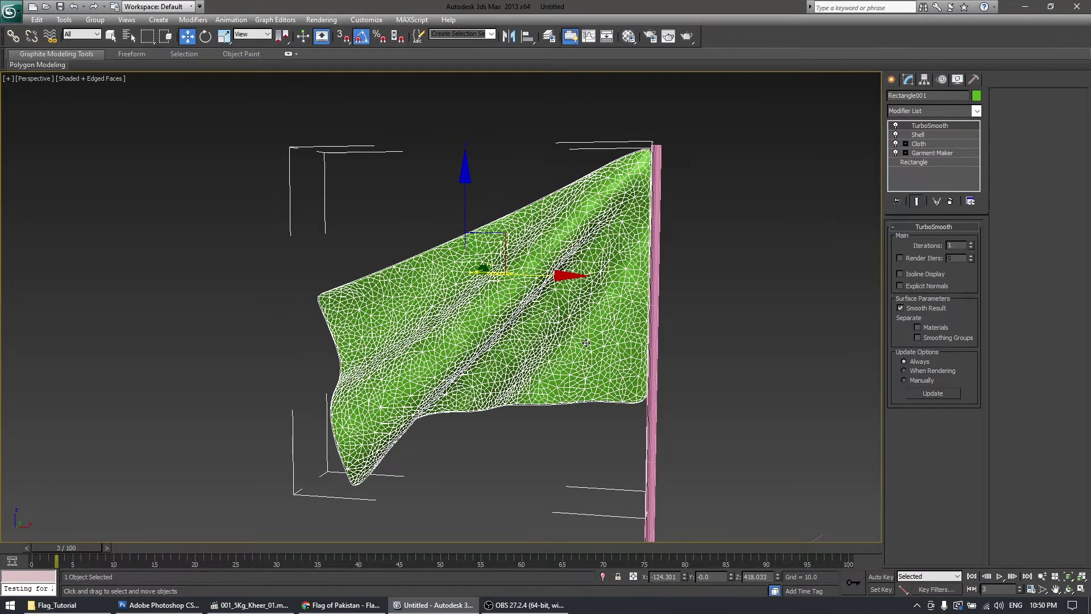
key("F4")
middle_click_drag(585, 357, 588, 352, "alt")
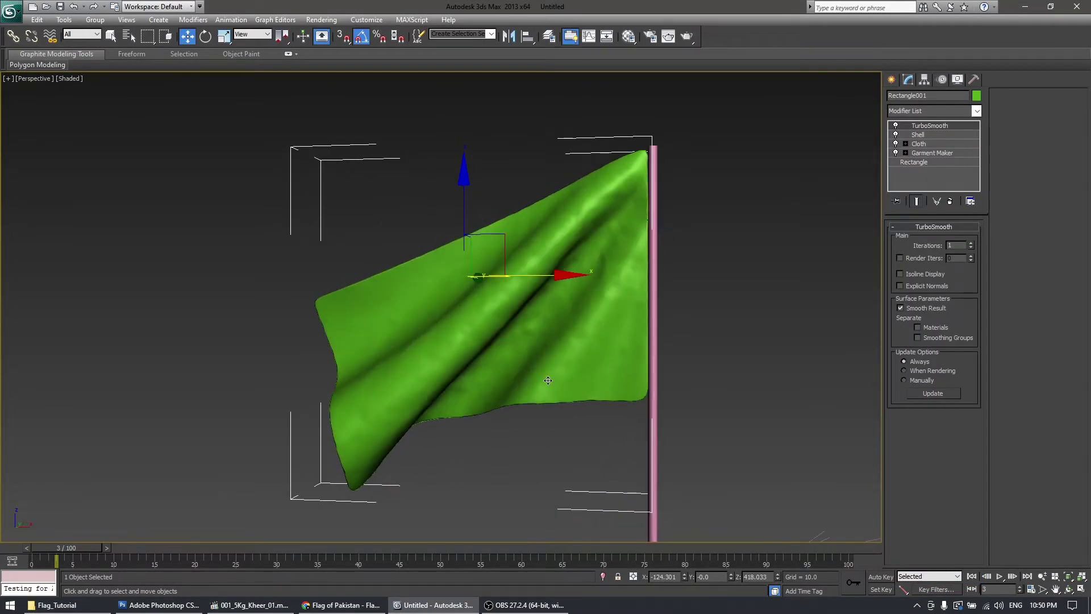
left_click(972, 243)
middle_click_drag(658, 324, 647, 330, "alt")
left_click_drag(57, 547, 871, 525)
key("Home")
key("w")
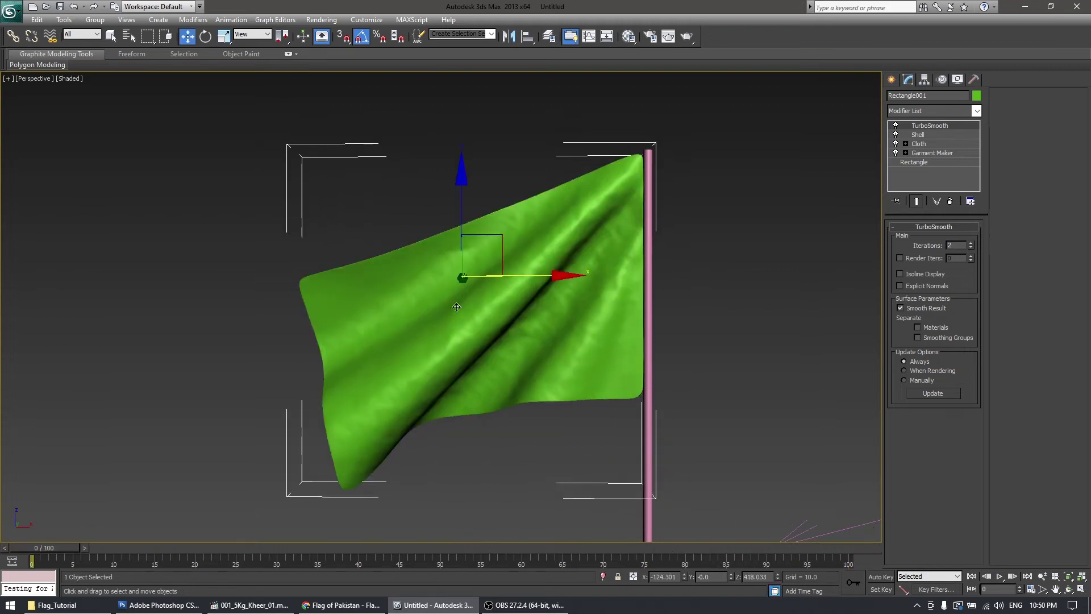
Hide the simulated green flag and unhide the original Plane001 by name.
scroll(426, 335, "down", 5)
right_click(423, 335)
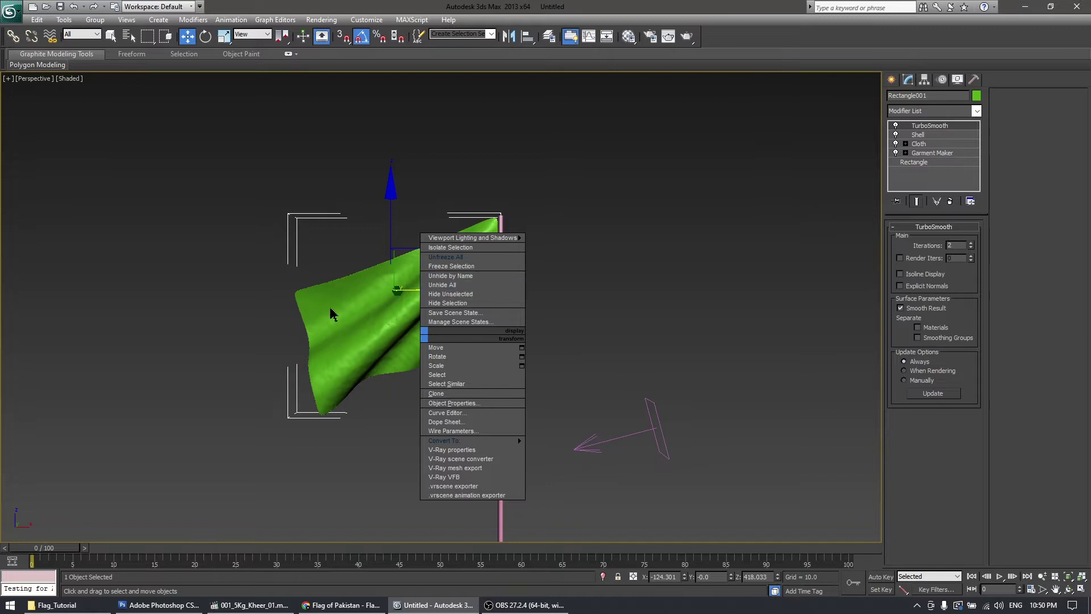
left_click(483, 302)
right_click(449, 334)
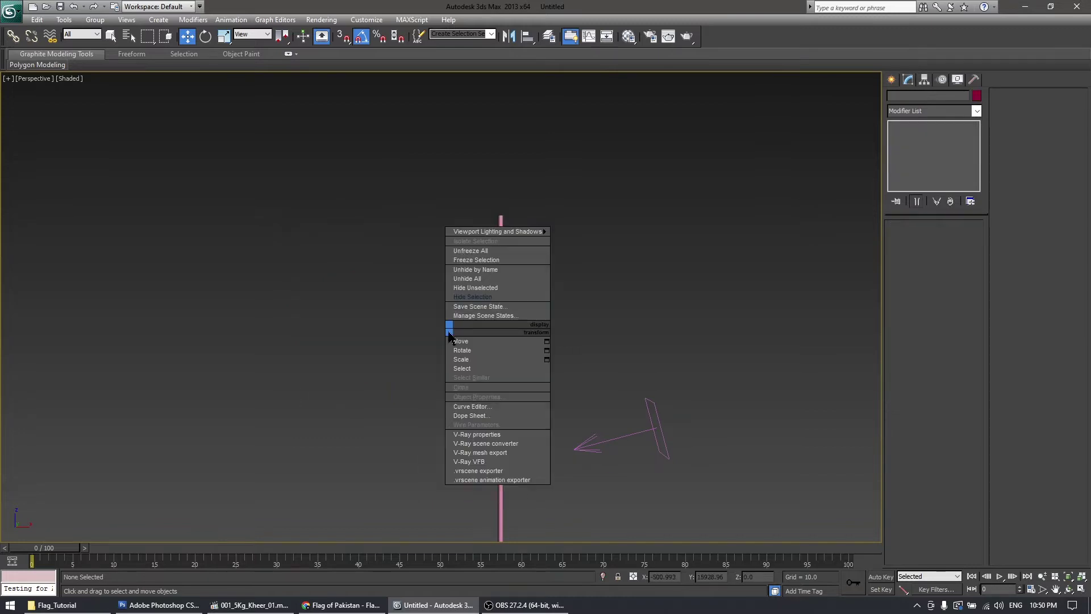
left_click(485, 275)
double_click(714, 239)
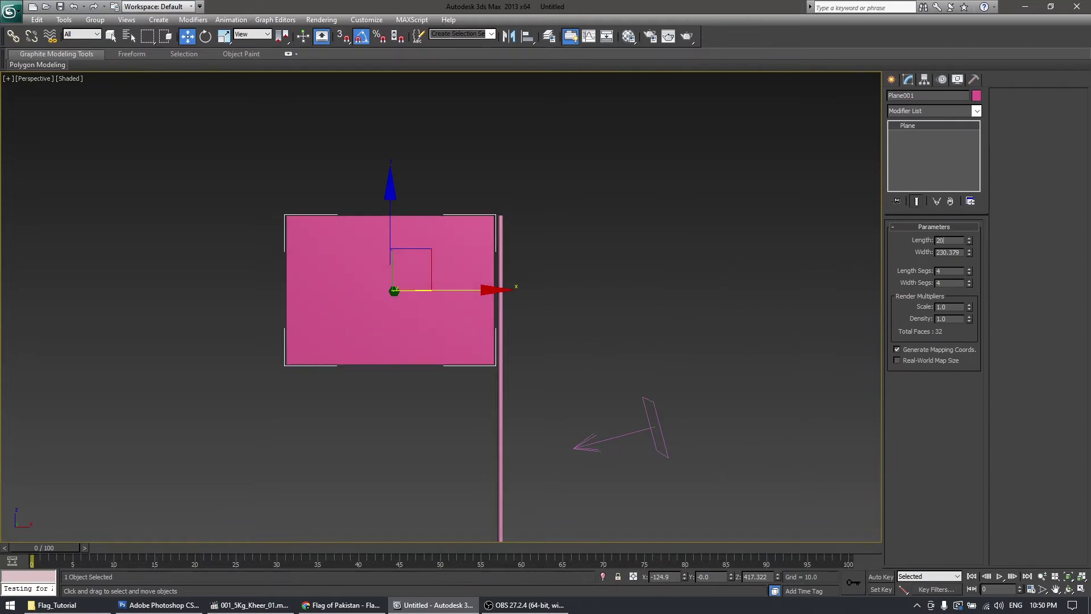
Set the plane's length to 200 and width to 250 and move it level with the pole's top.
type("0")
key("Return")
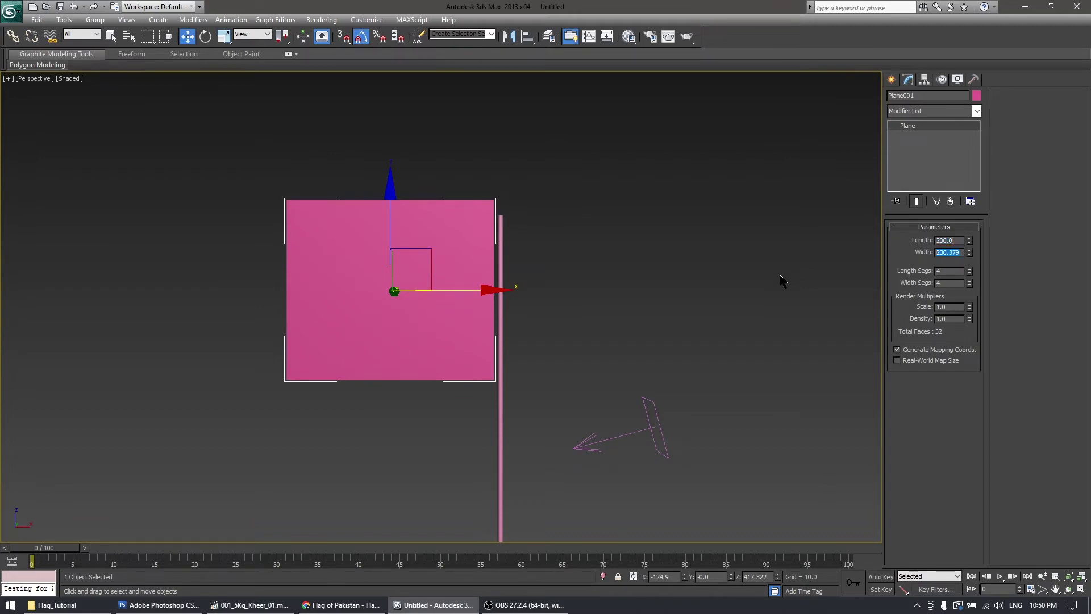
key("Return")
mouse_move(458, 291)
left_mouse_down()
mouse_move(441, 301)
mouse_move(452, 307)
left_mouse_up()
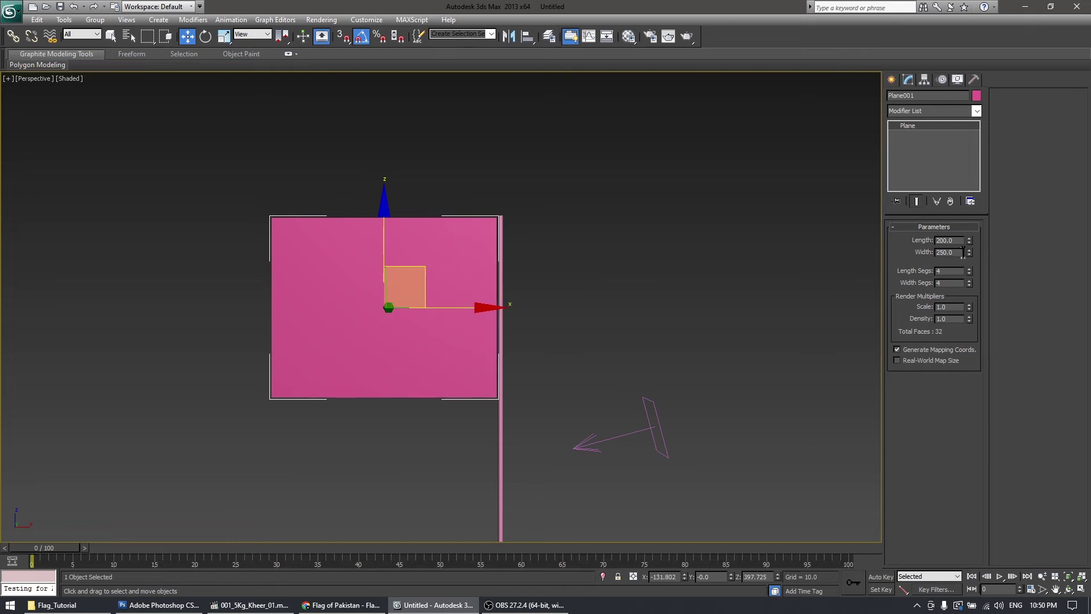
Set the plane's width to 300 and align its edge with the pole in the Front view.
type("300")
key("Return")
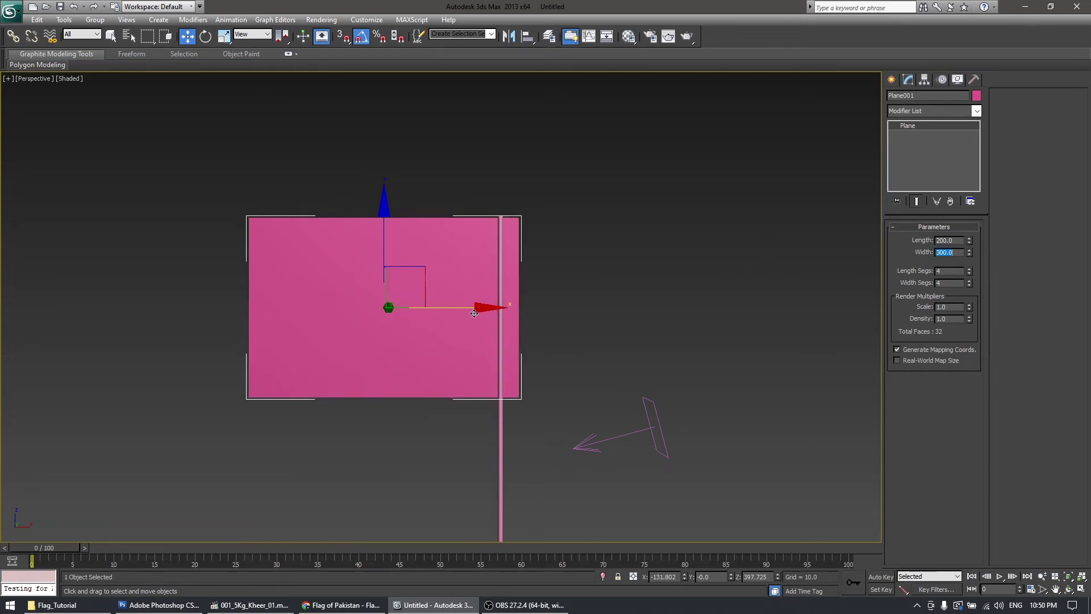
key("f")
key("F3")
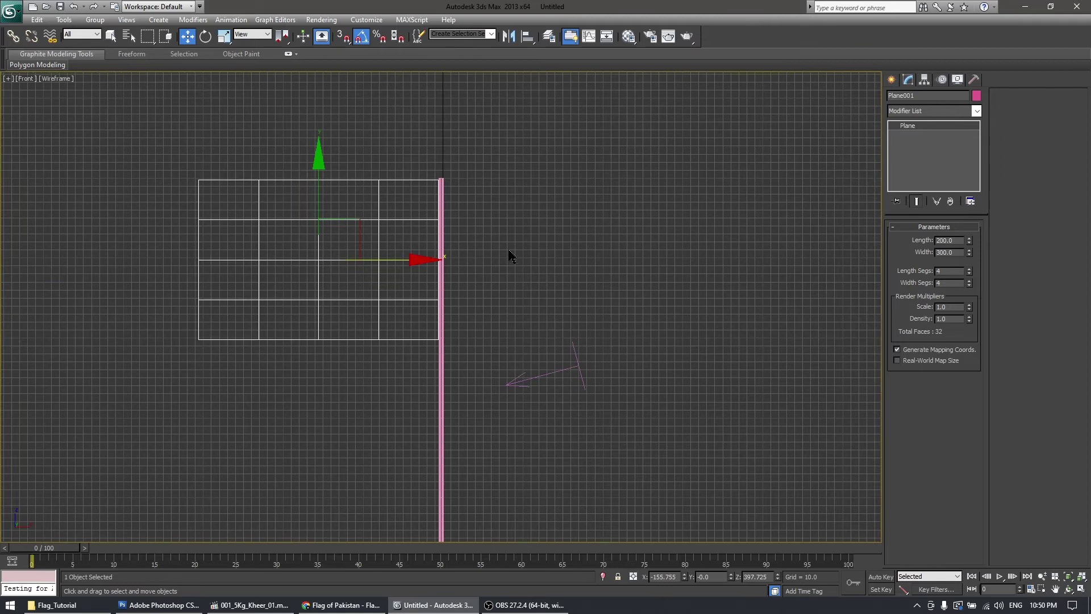
left_click_drag(536, 280, 554, 280)
Divide the plane into 60 length and 60 width segments and show it with edged faces in the Perspective view.
scroll(554, 280, "up", 2)
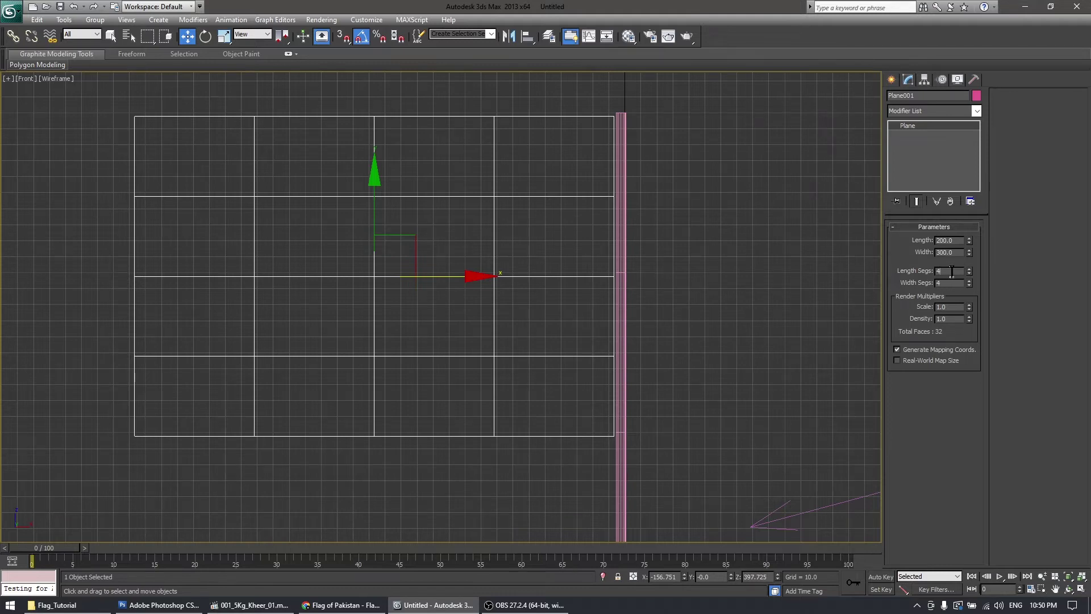
type("60")
key("Tab")
type("60")
key("Return")
right_click(610, 406)
key("Escape")
key("alt+w")
right_click(534, 390)
key("alt+w")
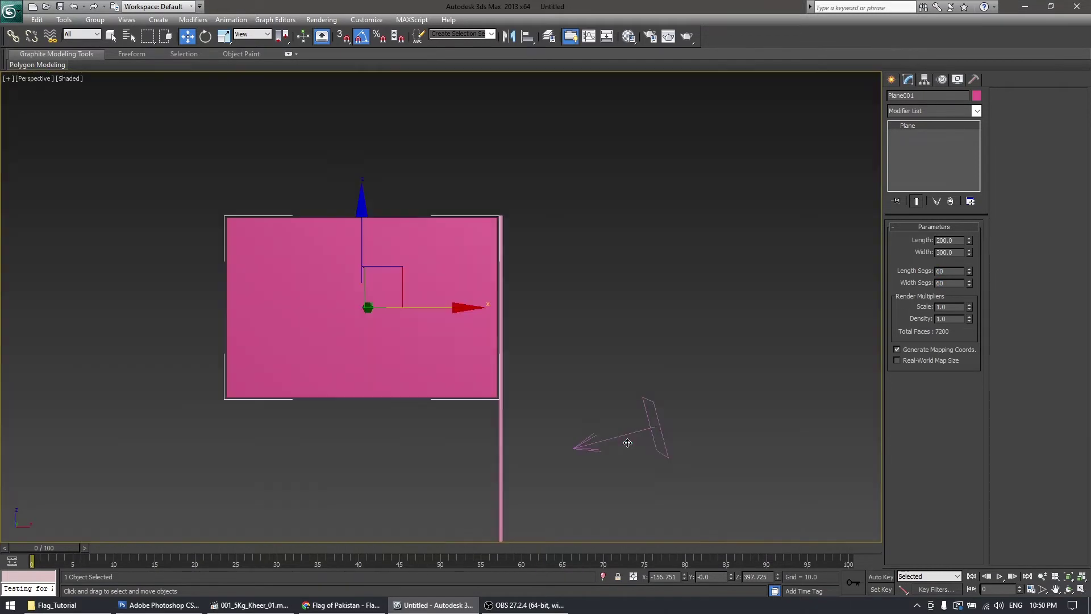
scroll(426, 326, "up", 3)
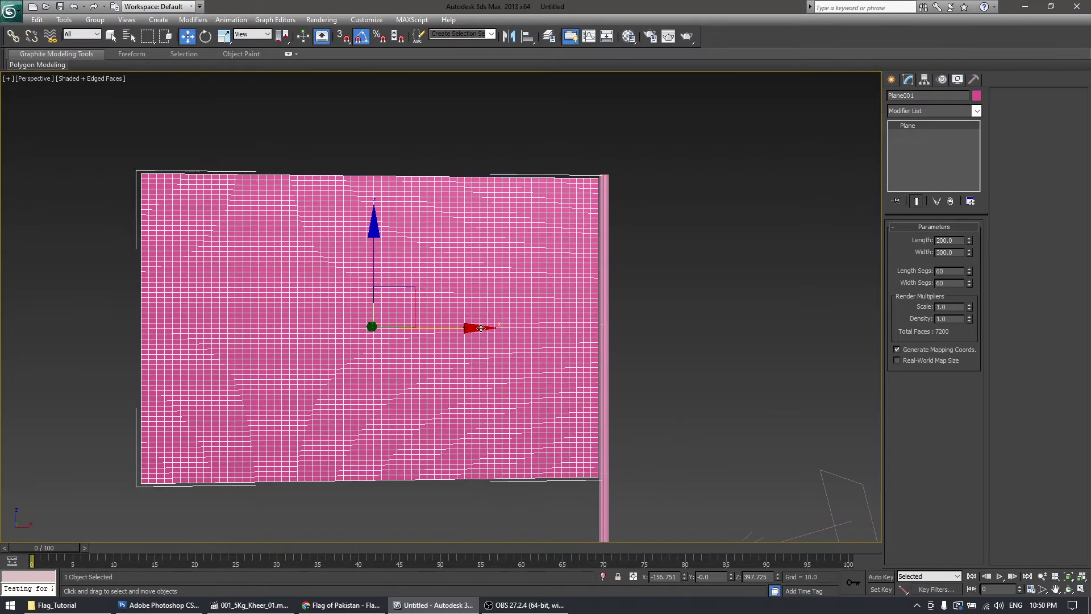
Add a Cloth modifier to the plane.
left_click(928, 117)
key("c")
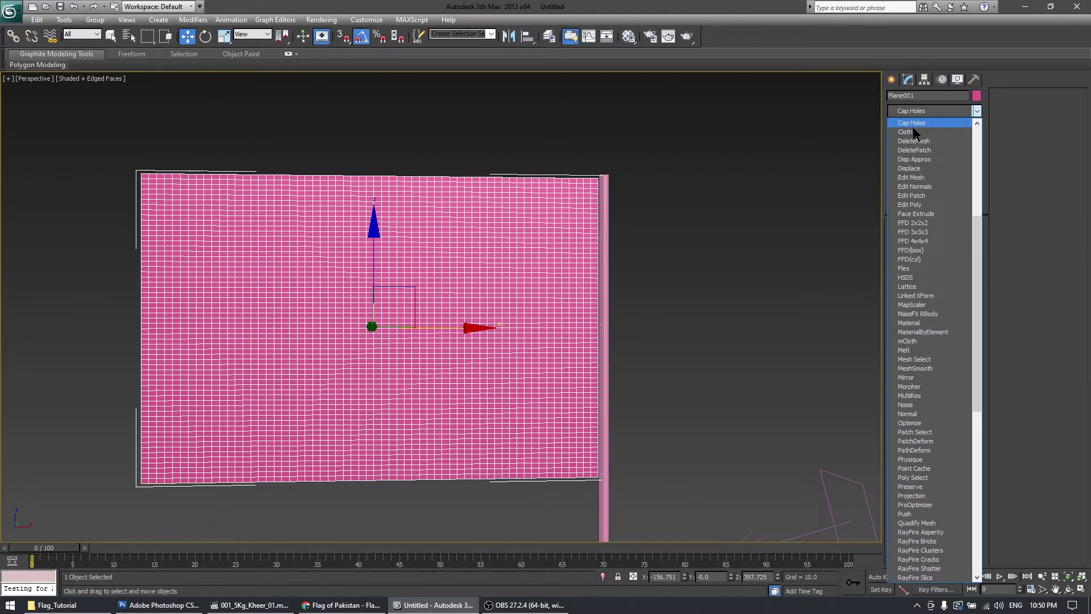
key("Return")
In the Front view, select the plane's two vertex columns nearest the pole and make them a cloth group with the default name.
key("f")
middle_click_drag(740, 294, 669, 294)
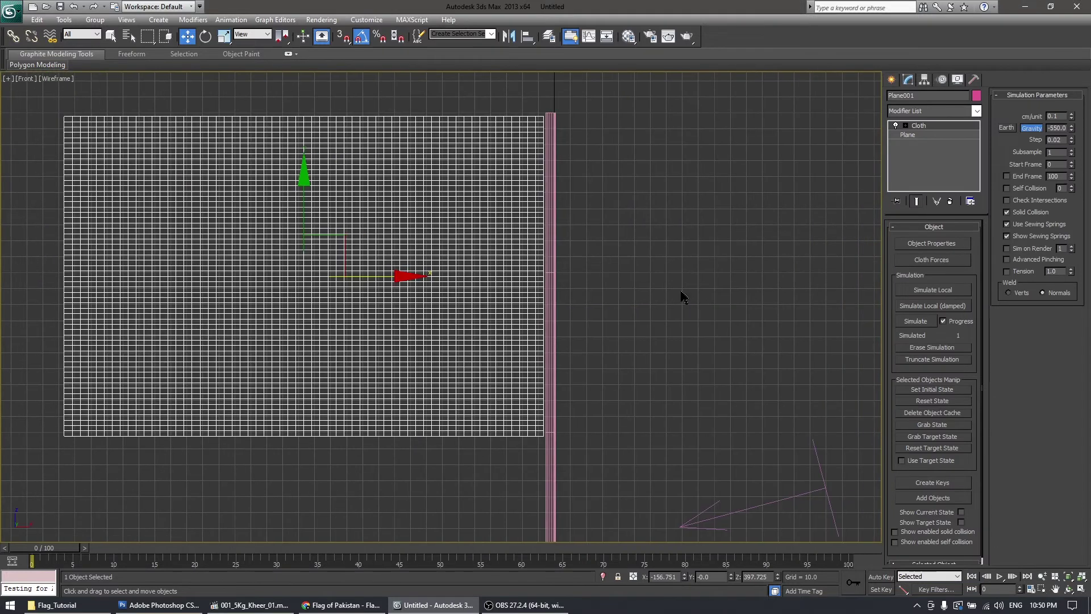
left_click(905, 126)
left_click(924, 135)
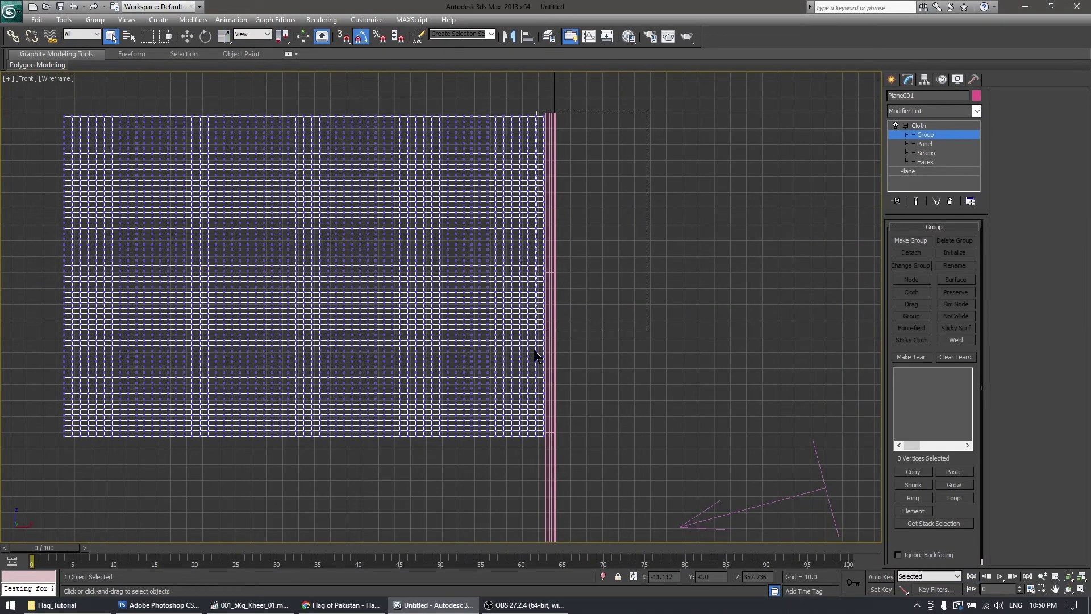
left_click_drag(535, 483, 533, 485)
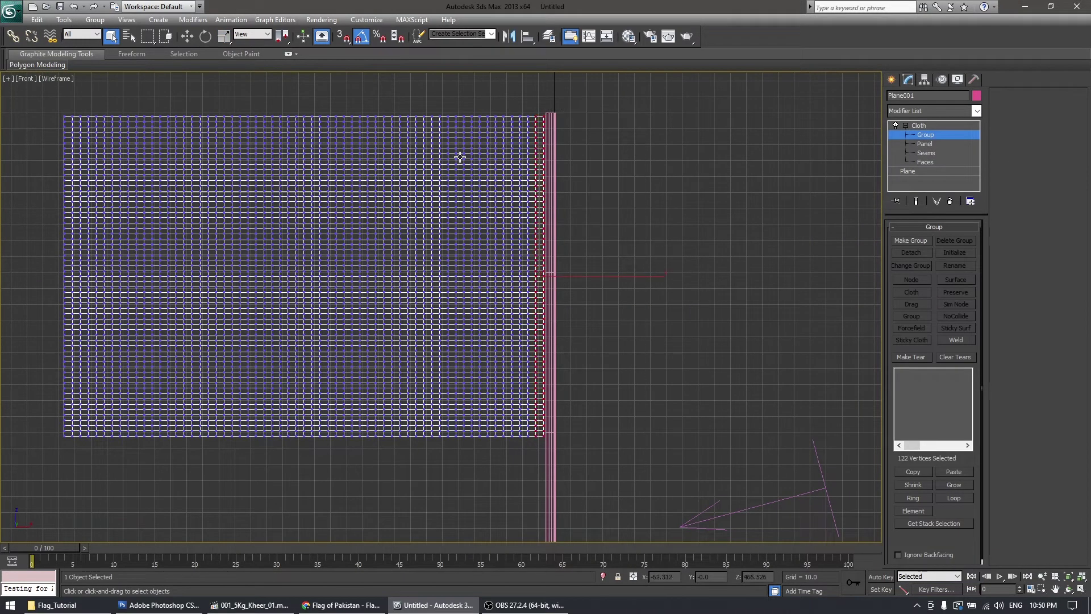
left_click(910, 240)
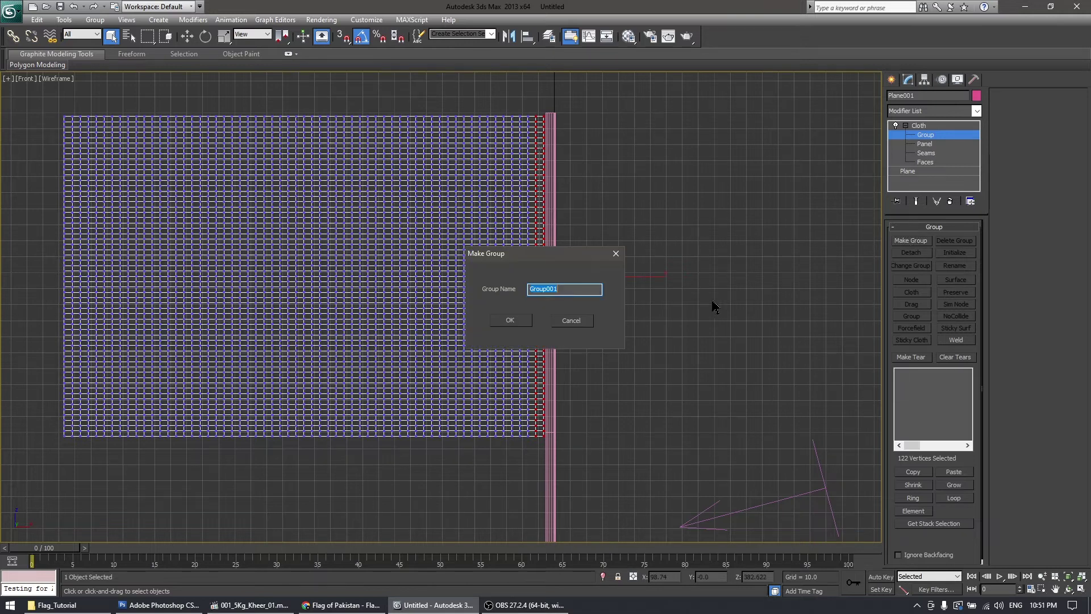
key("Return")
Constrain the cloth group to the pole with a Node constraint and return to the shaded Perspective view.
left_click(912, 293)
left_click(913, 283)
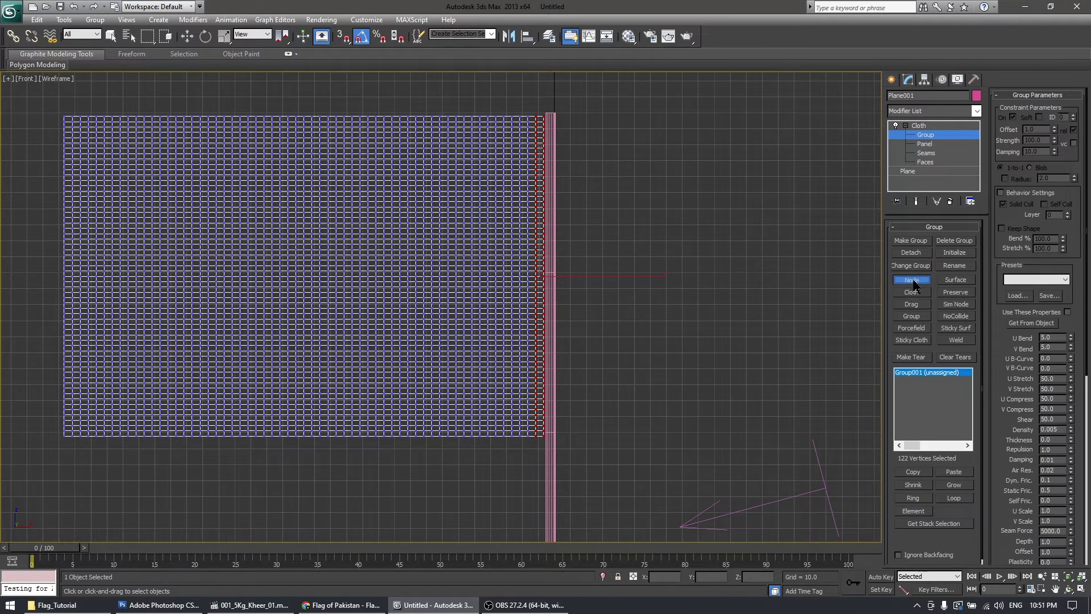
left_click(555, 351)
key("p")
key("F3")
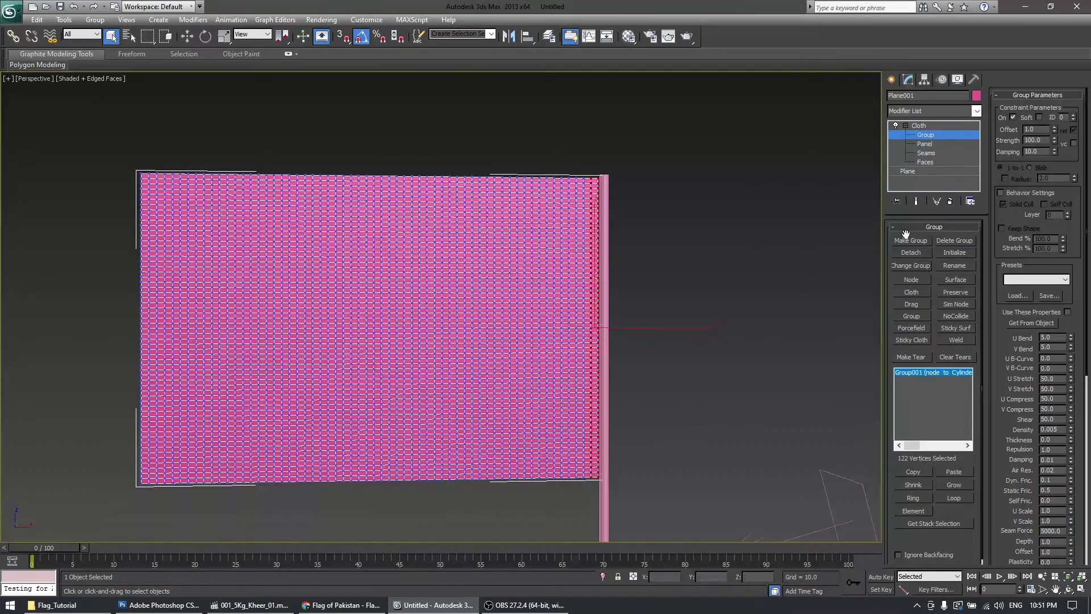
Set Plane001 as a cloth object with the Silk preset in the Cloth object properties.
left_click(931, 136)
left_click(931, 245)
left_click(437, 147)
left_click(528, 135)
left_click(549, 164)
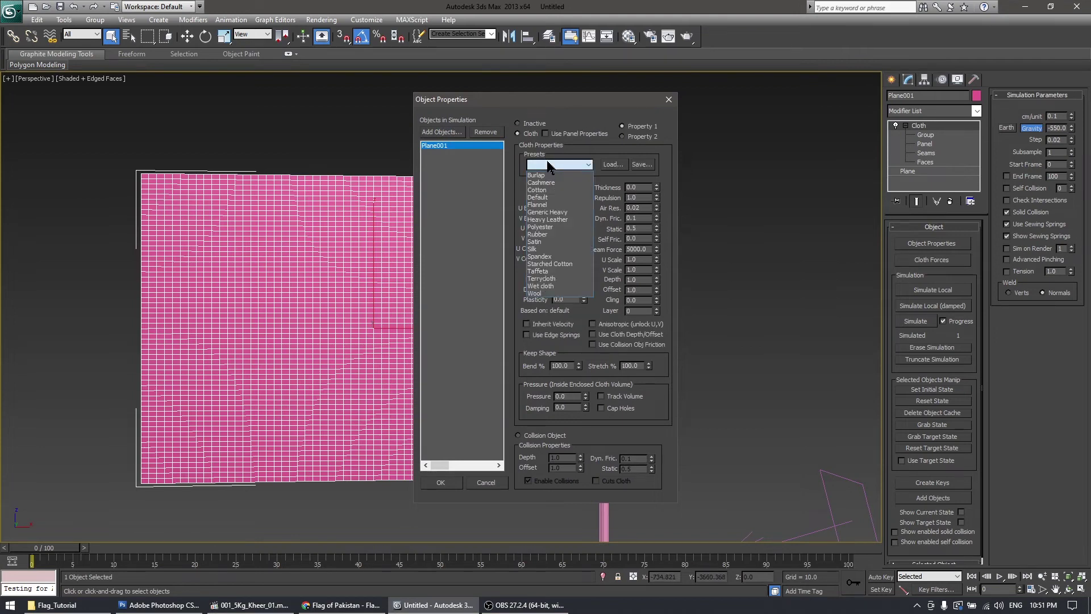
left_click(546, 250)
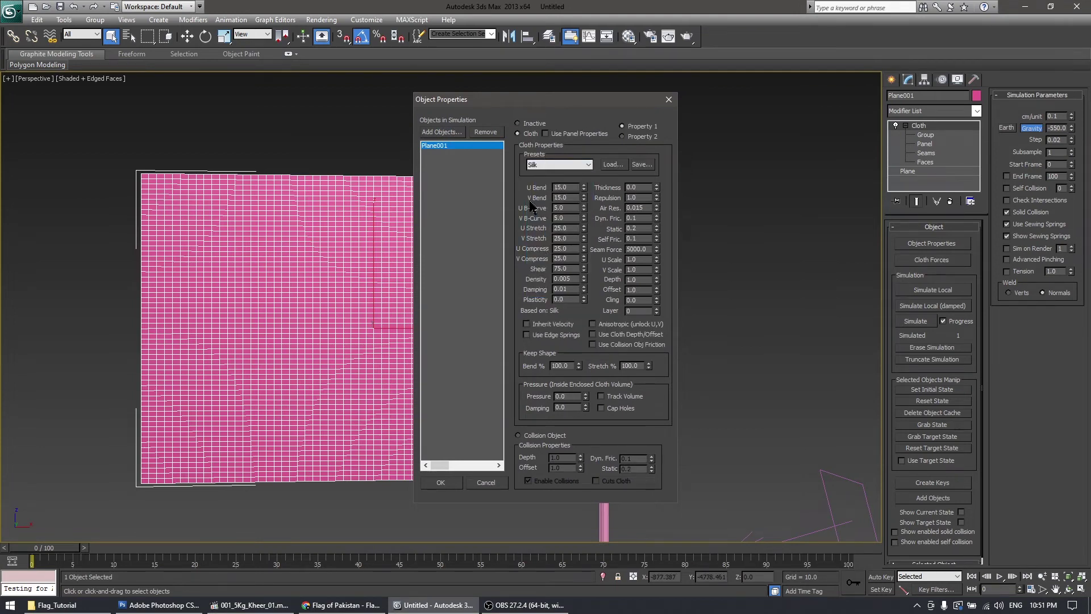
left_click(437, 482)
Run a short local simulation of the new flag and stop it.
middle_click_drag(502, 341, 781, 243, "alt")
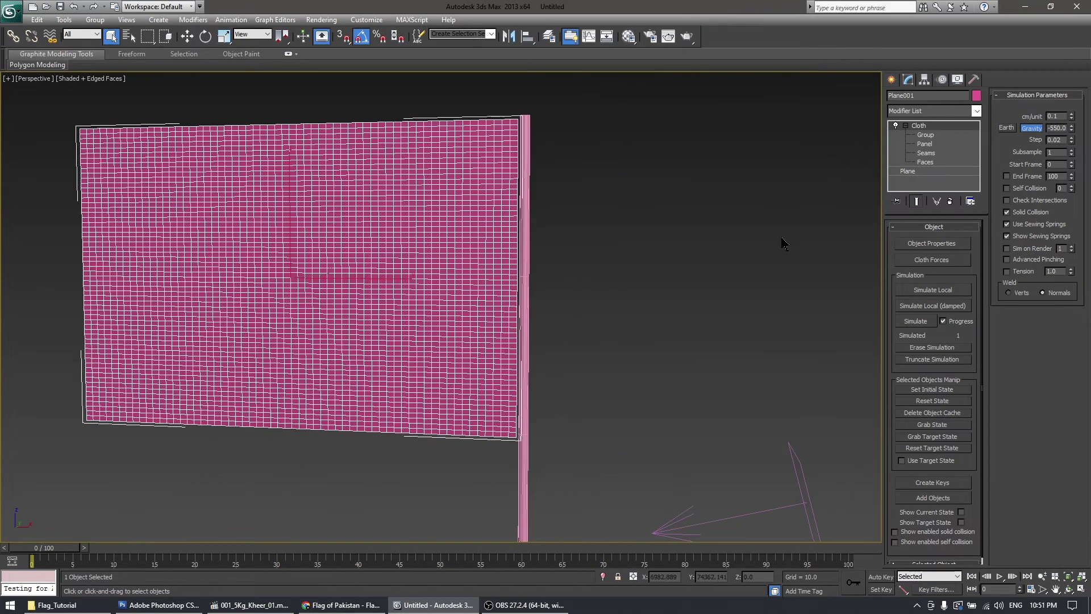
left_click(932, 290)
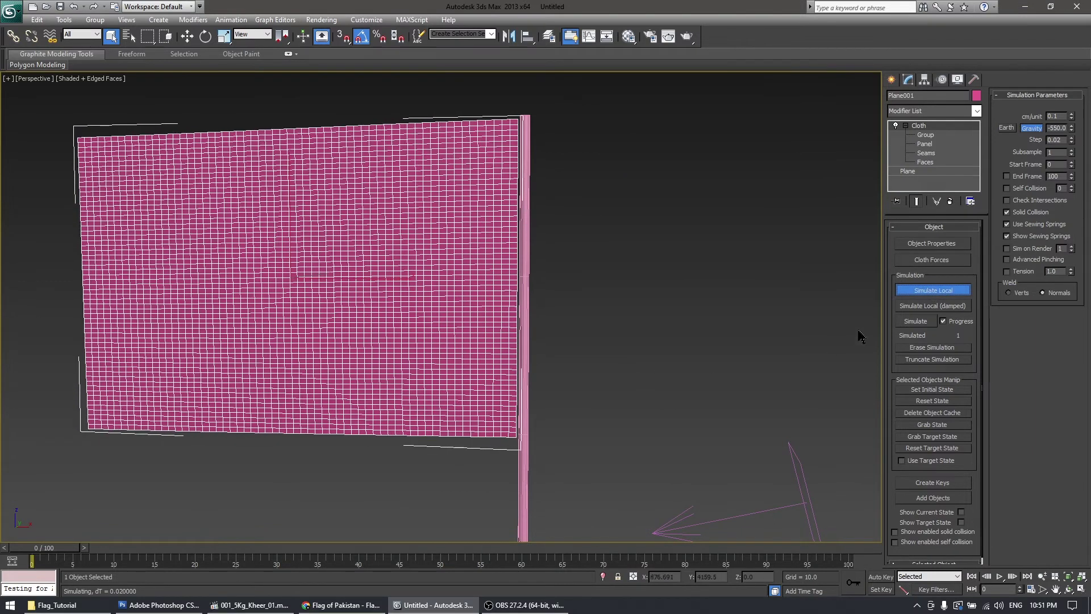
key("F4")
key("F4")
left_click(923, 291)
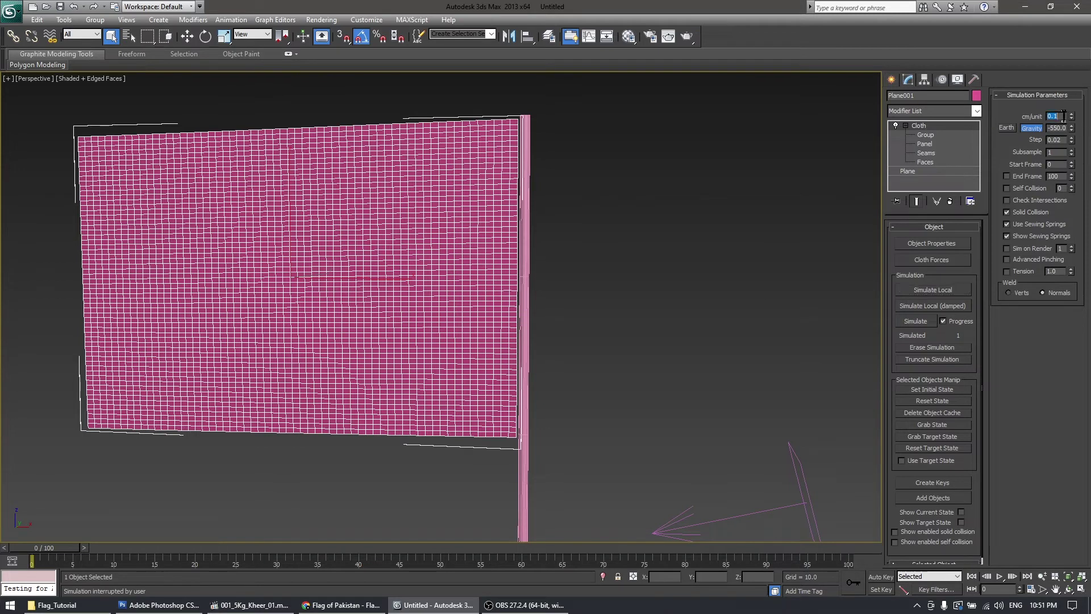
Set the cloth's cm/unit to 0.5, run the local simulation without edged faces and stop it to inspect the folds.
middle_click_drag(513, 332, 523, 329, "alt")
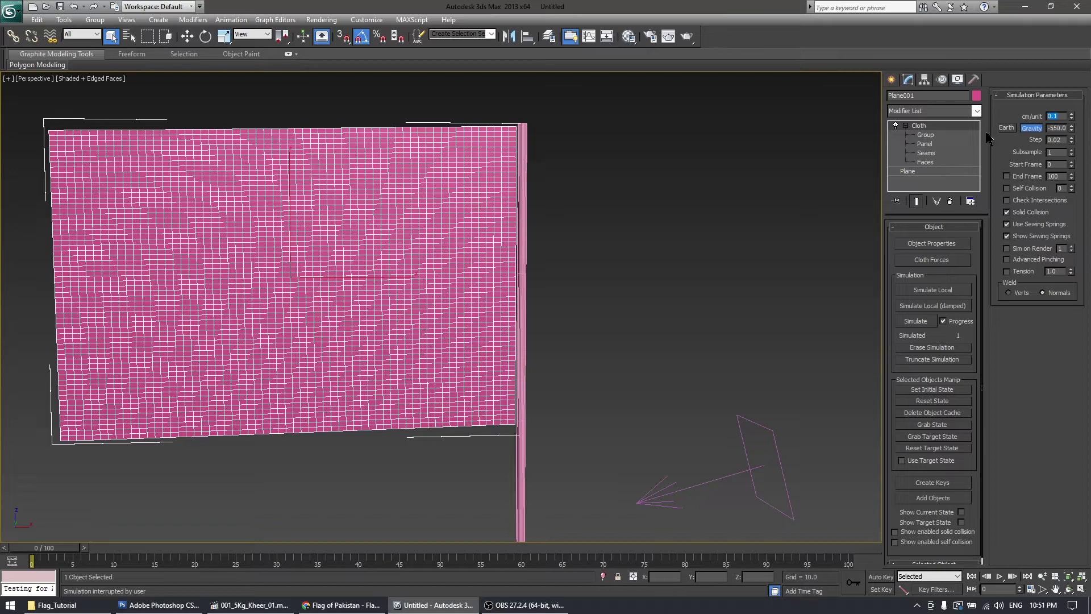
left_click(938, 290)
key("F4")
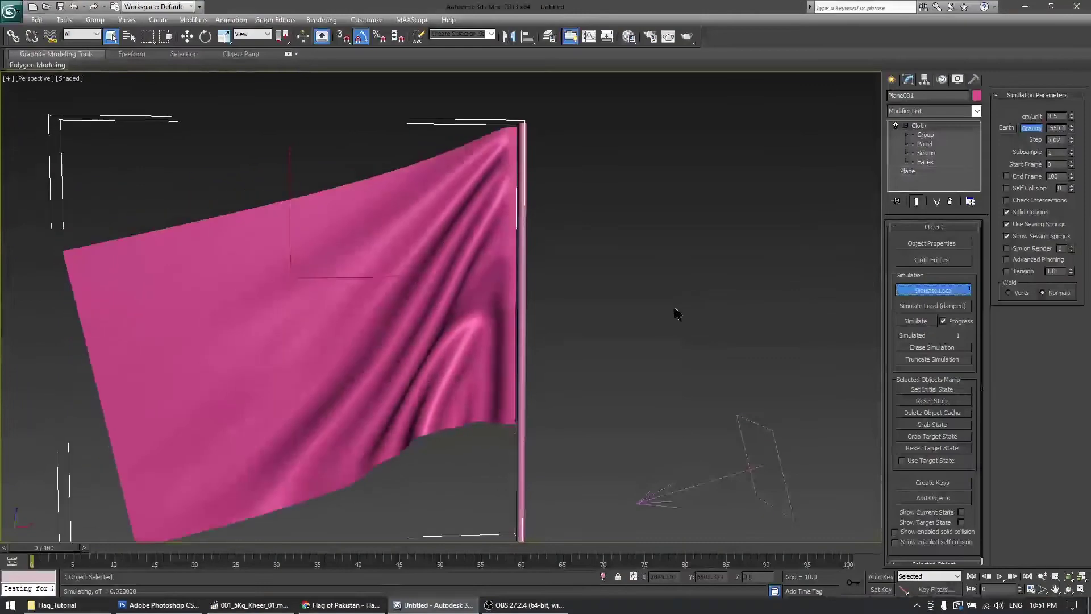
left_click(932, 290)
scroll(641, 350, "up", 2)
middle_click_drag(641, 350, 589, 288)
scroll(589, 288, "down", 3)
mouse_move(532, 383)
middle_mouse_down("alt")
mouse_move(589, 382)
mouse_move(532, 384)
middle_mouse_up("alt")
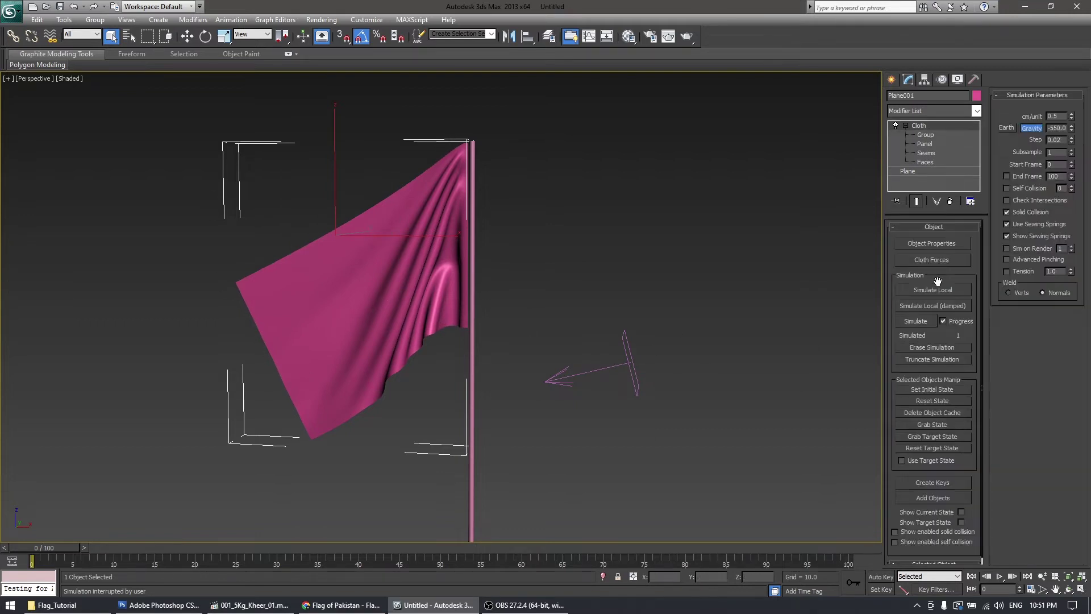
Add the Wind001 force to the flag's cloth simulation.
left_click(931, 260)
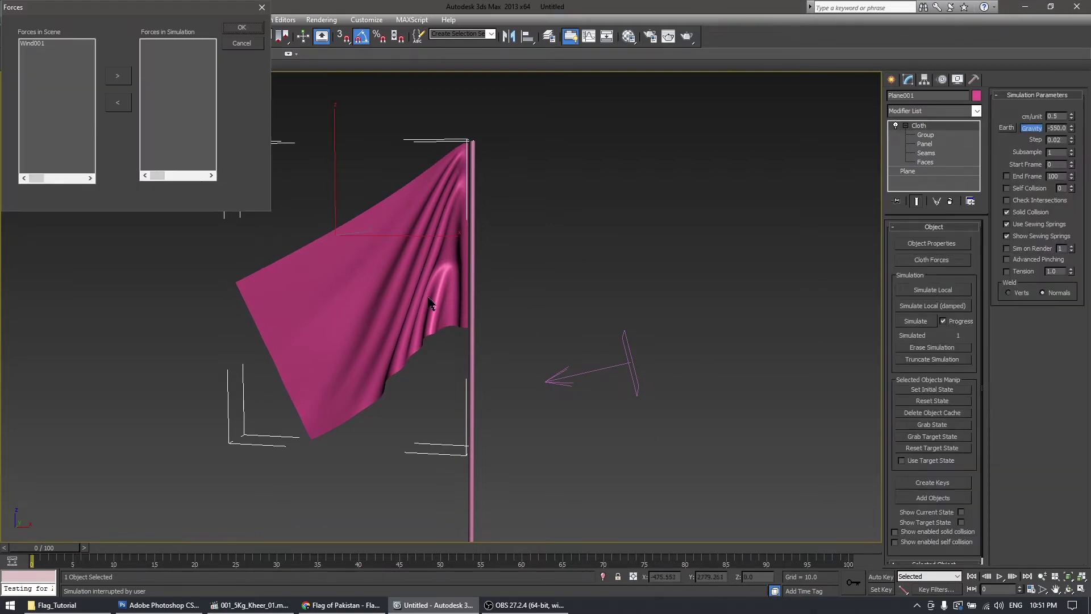
left_click(36, 45)
left_click(118, 77)
left_click(242, 27)
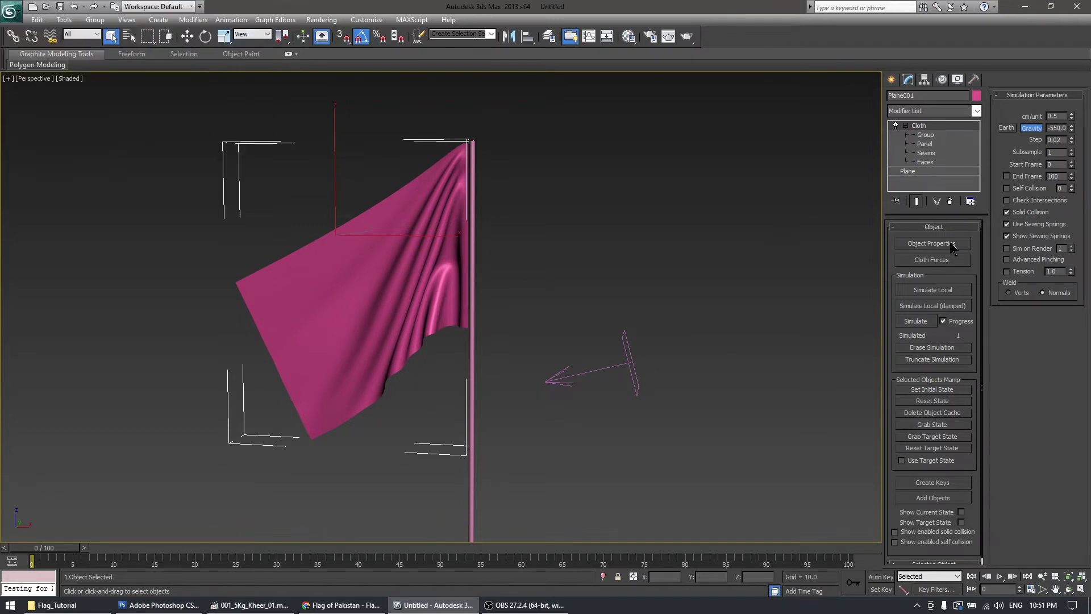
Run the local simulation with wind and rotate the wind object so it blows slightly upward toward the flag.
left_click(932, 291)
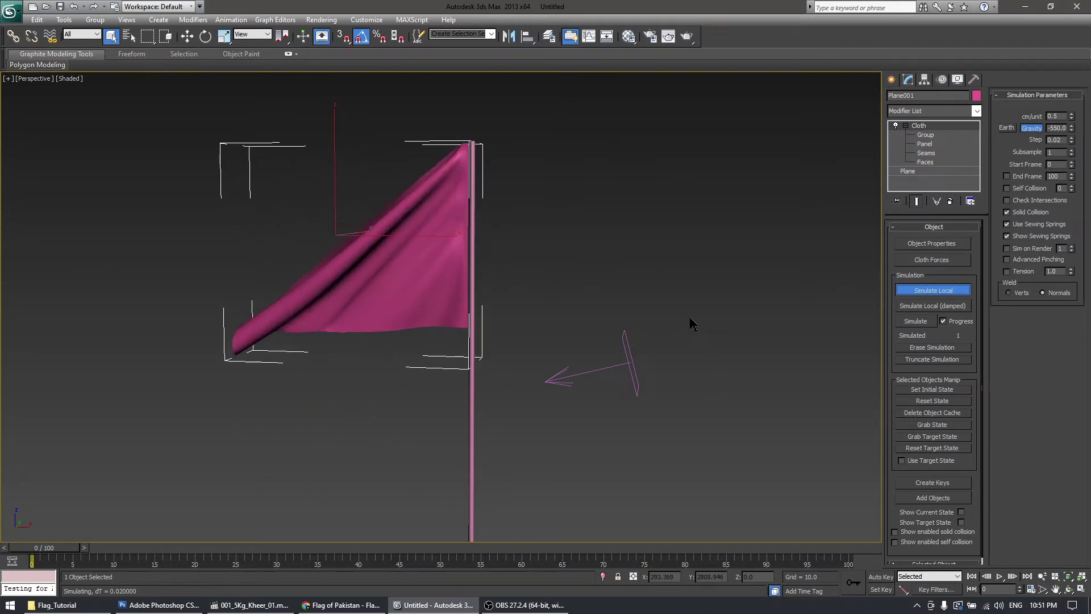
left_click(621, 354)
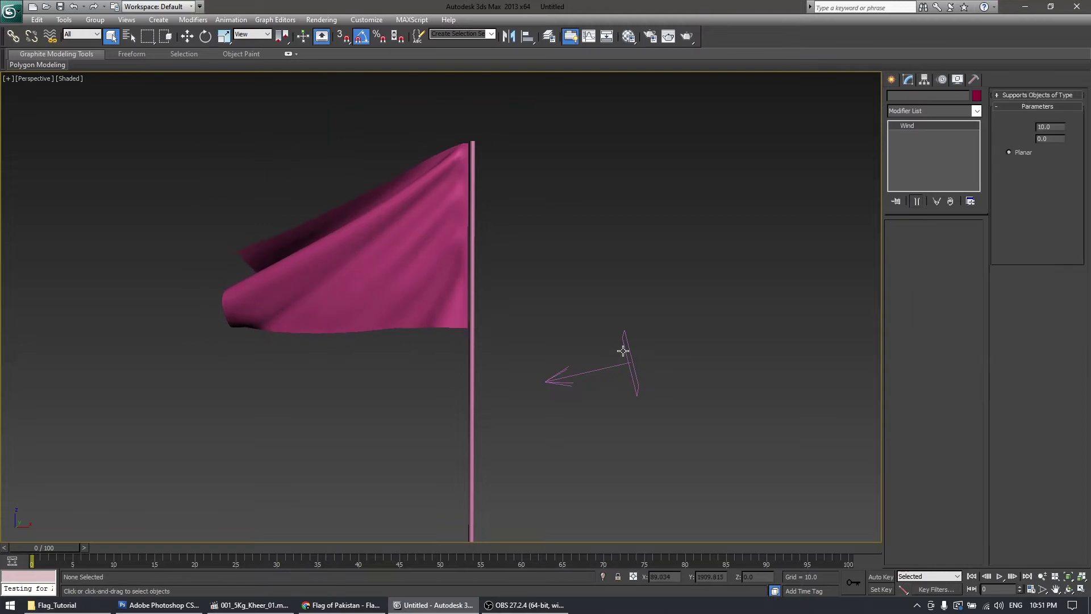
left_click(623, 350)
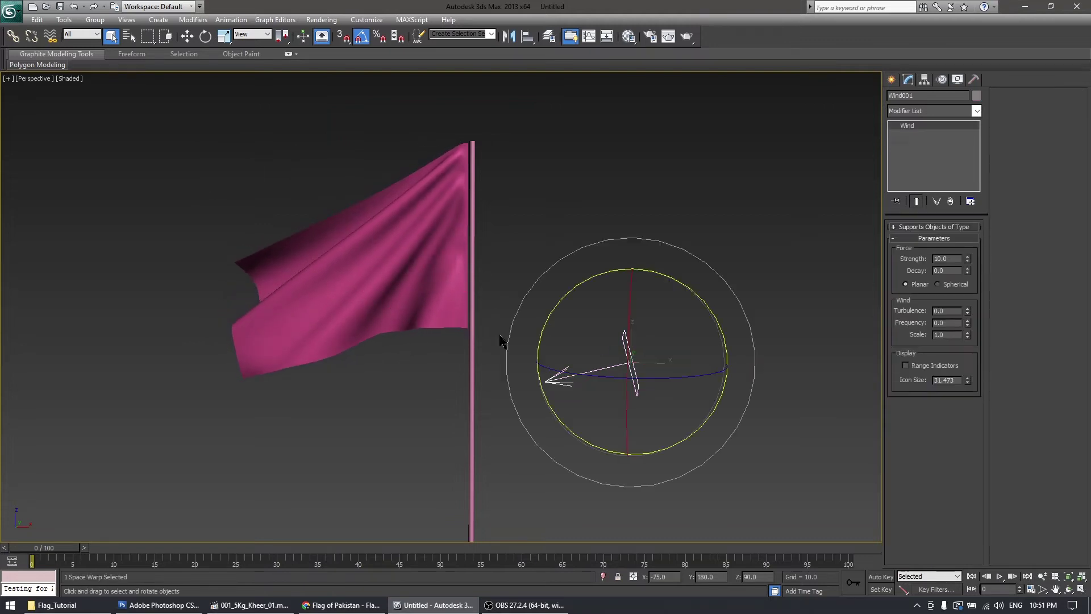
key("e")
left_click_drag(669, 279, 687, 284)
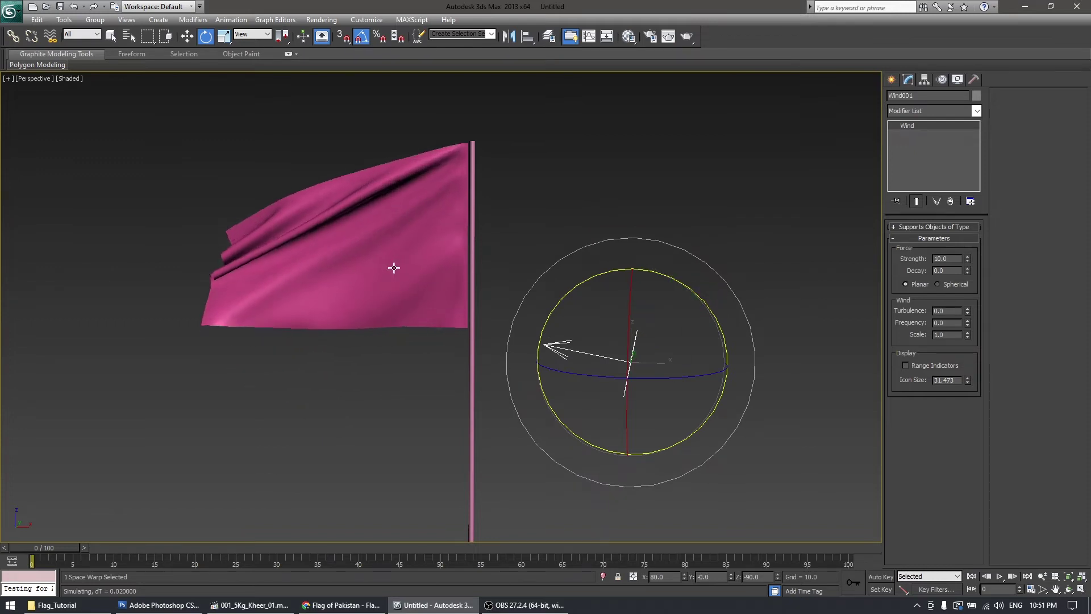
Set the gravity of the flag's cloth simulation to -550 and stop the running local simulation.
left_click(389, 194)
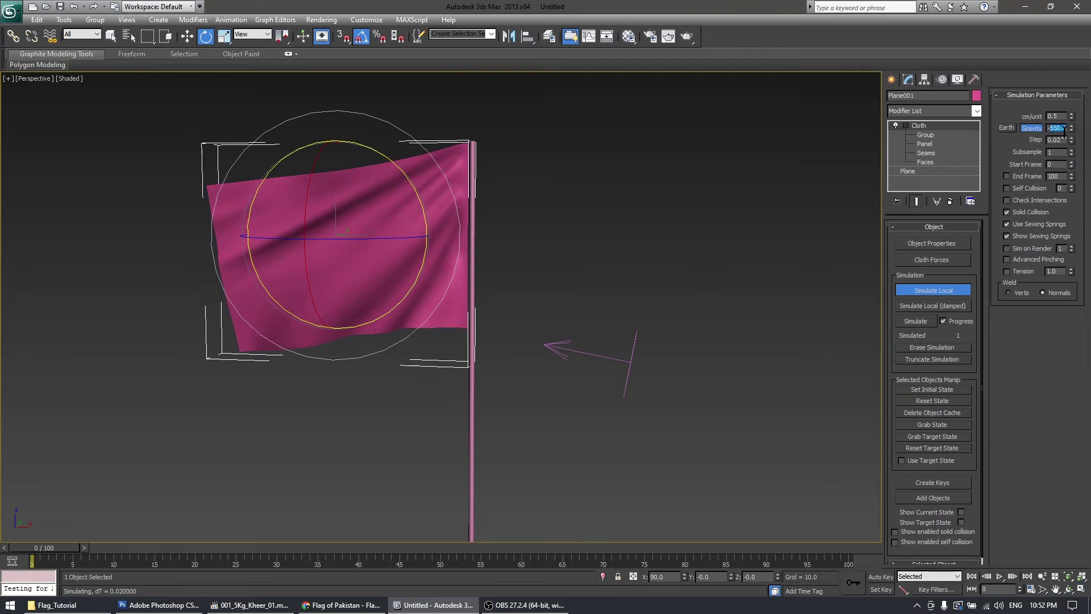
left_click(1057, 128)
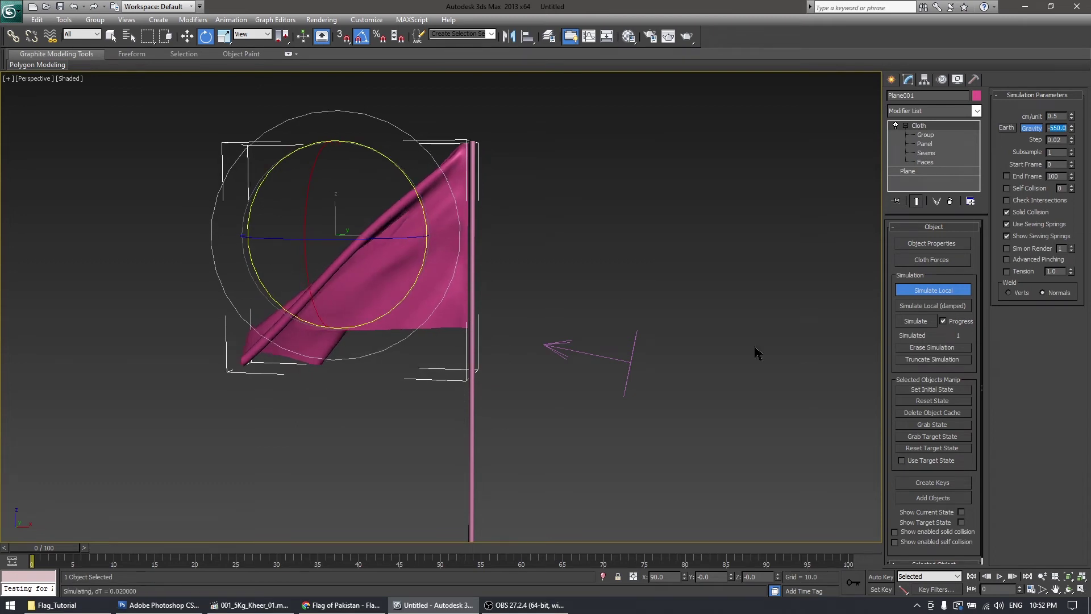
left_click(938, 293)
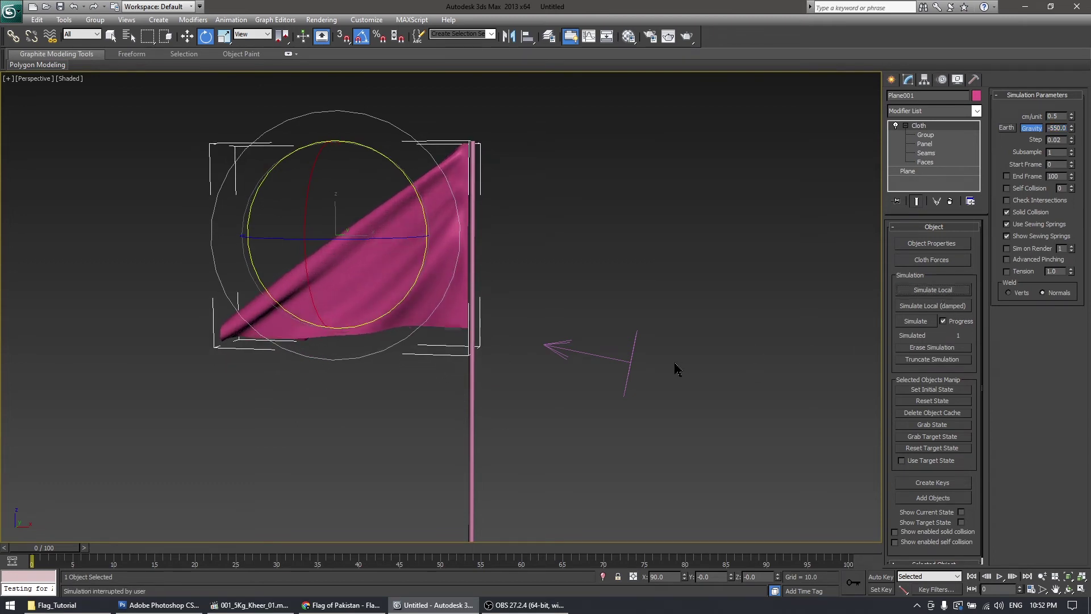
Set the wind's strength to 15 and run the flag's local simulation.
left_click(631, 358)
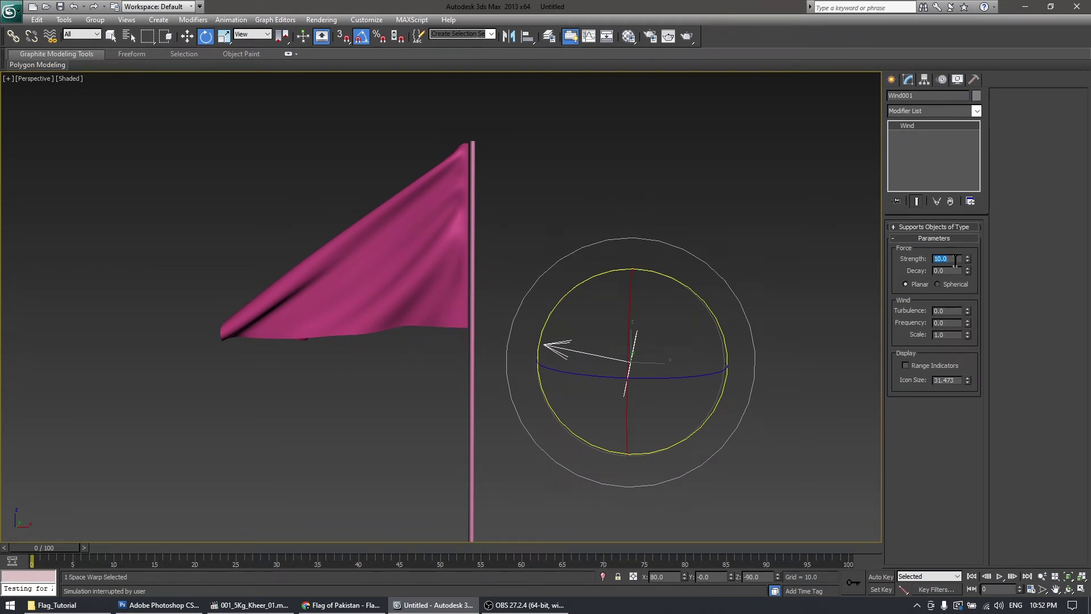
left_click(468, 267)
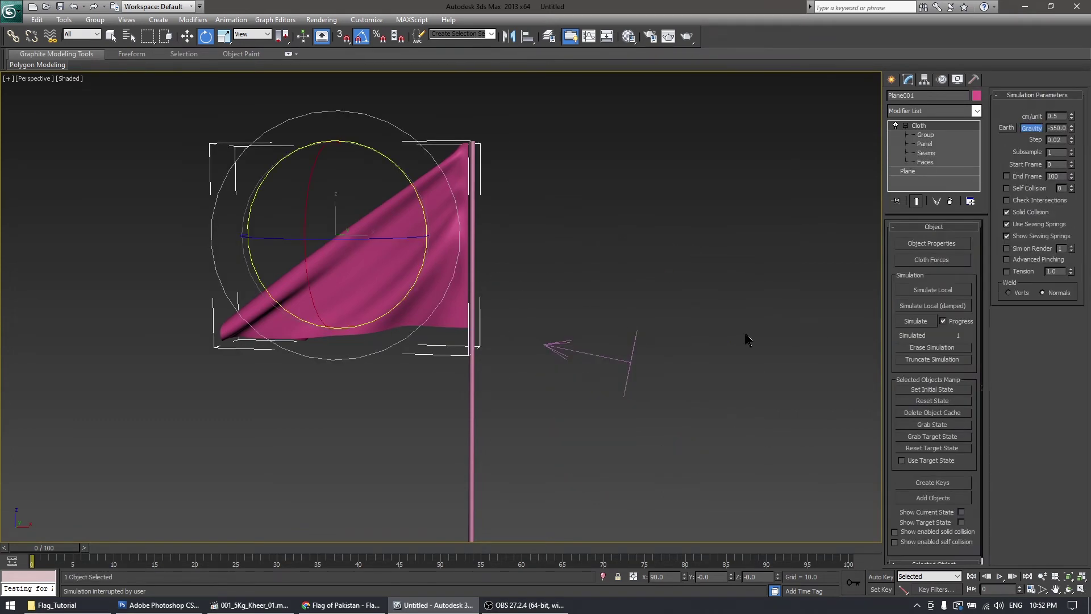
left_click(936, 293)
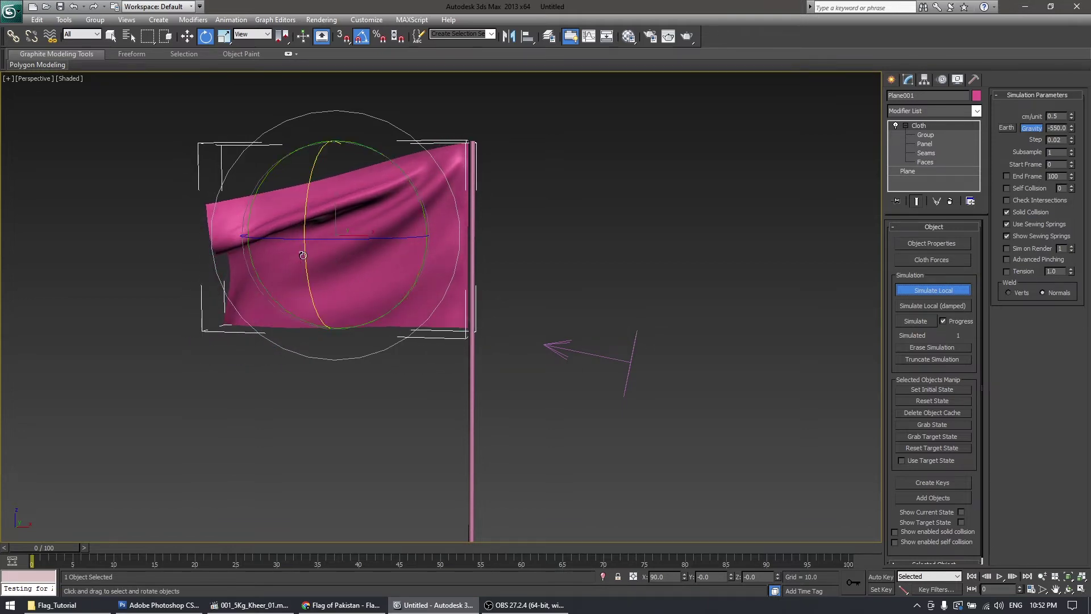
Review the wind's settings, stop the flag's local simulation and examine the cloth folds near the free edge.
left_click(633, 340)
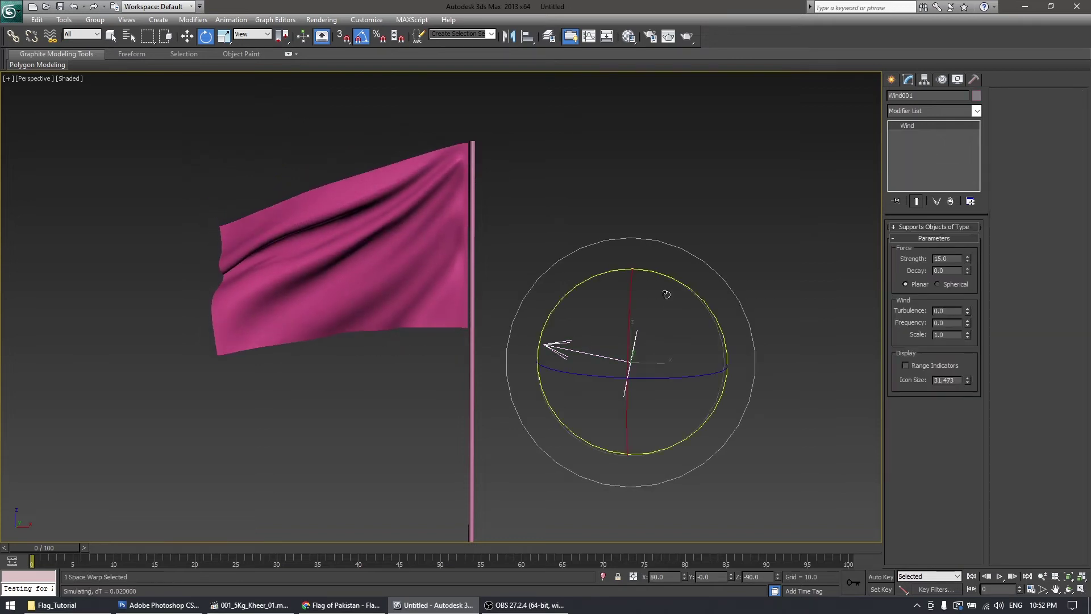
left_click(397, 273)
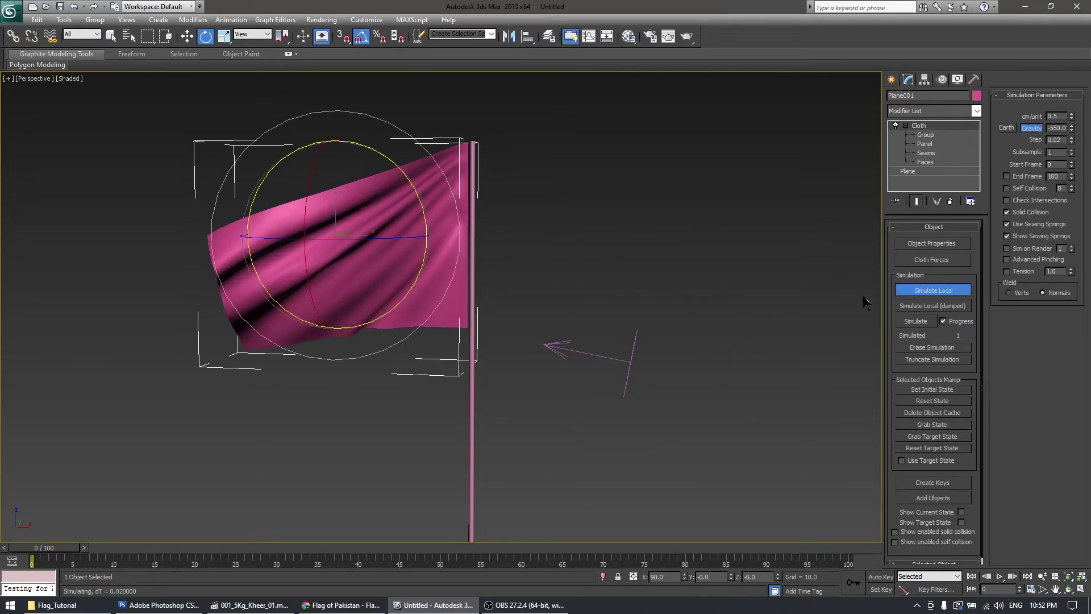
left_click(933, 290)
scroll(398, 276, "up", 5)
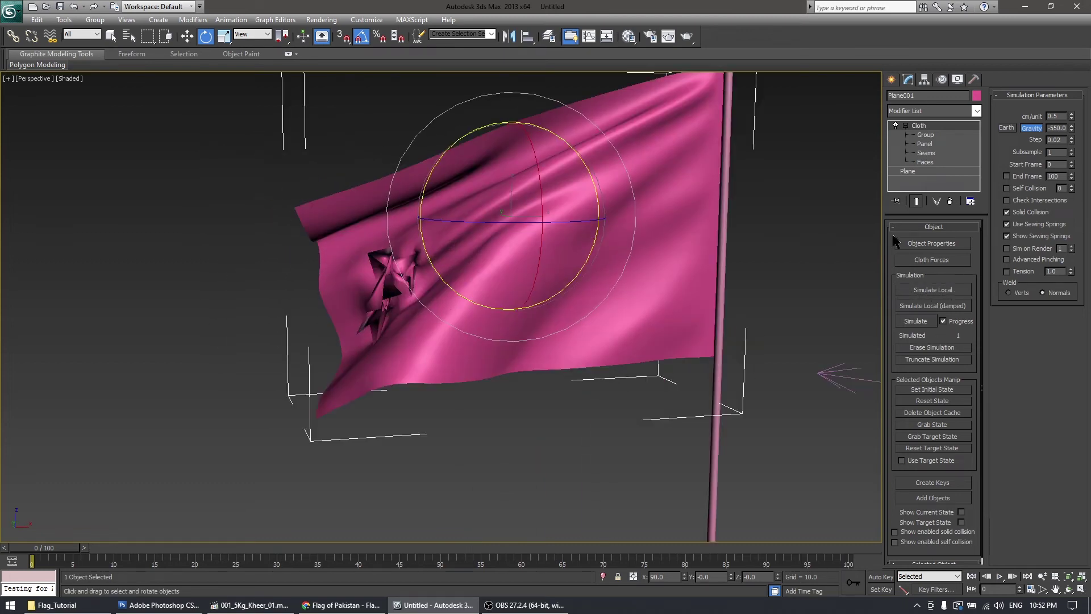
middle_click_drag(600, 389, 473, 381)
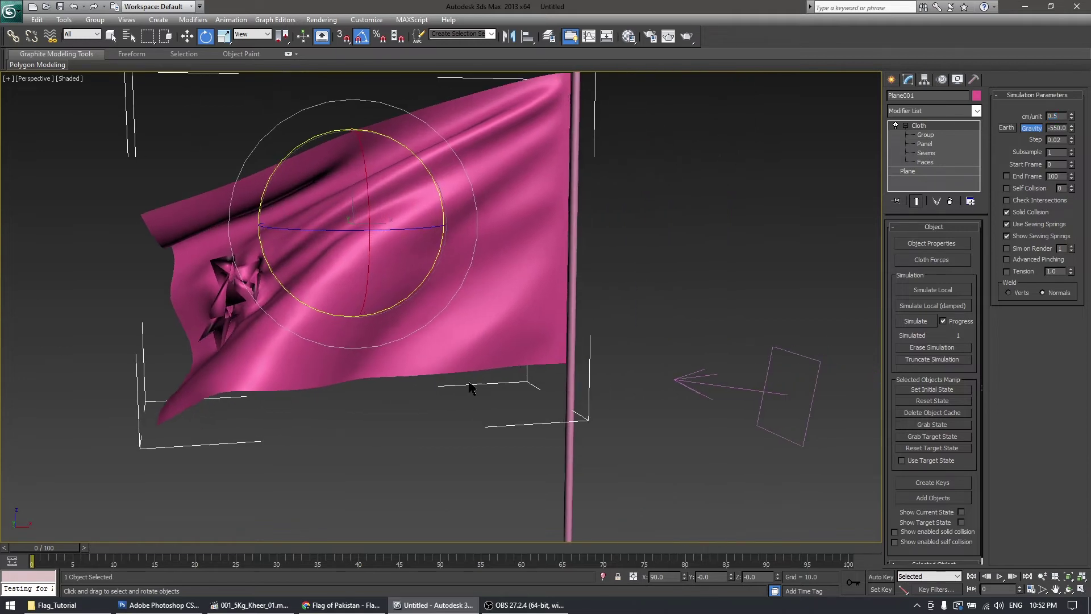
Reset the flag's state, set the cloth's cm/unit to 0.35 and run the local simulation.
left_click(932, 401)
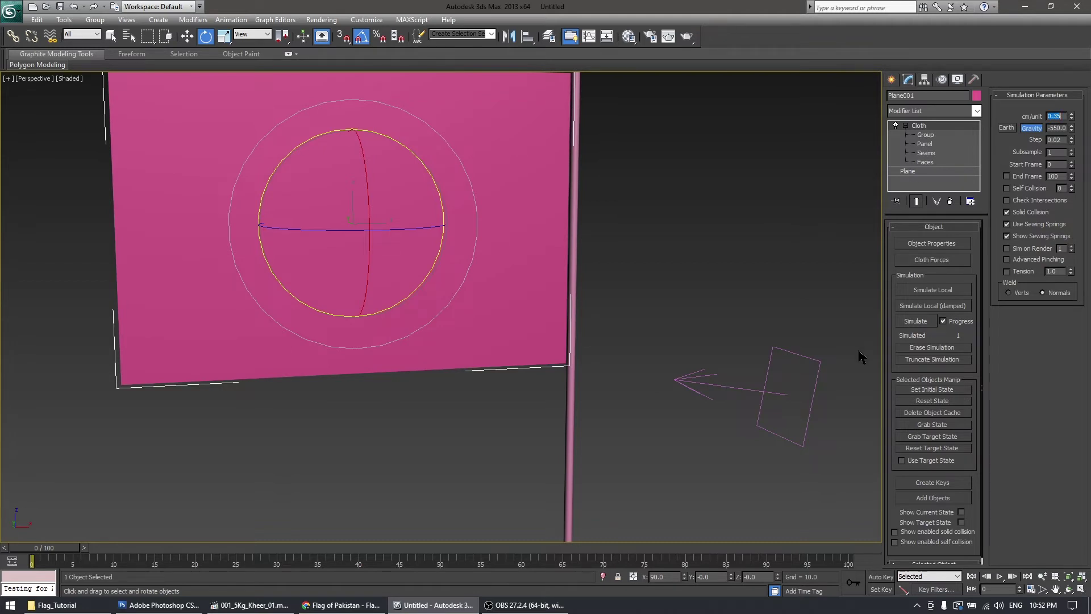
left_click(932, 290)
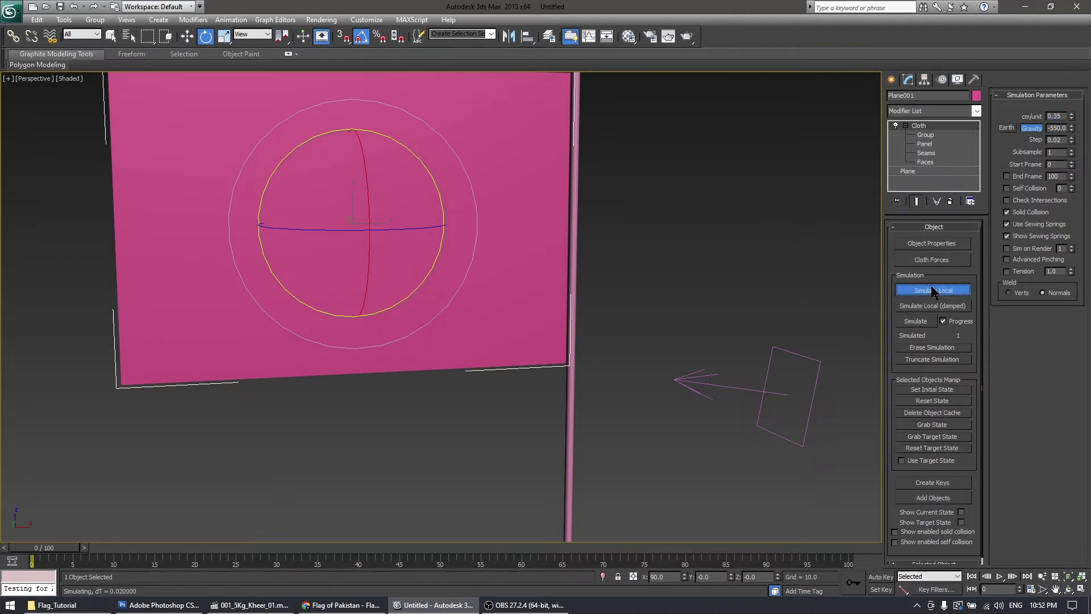
middle_click_drag(690, 340, 689, 346, "alt")
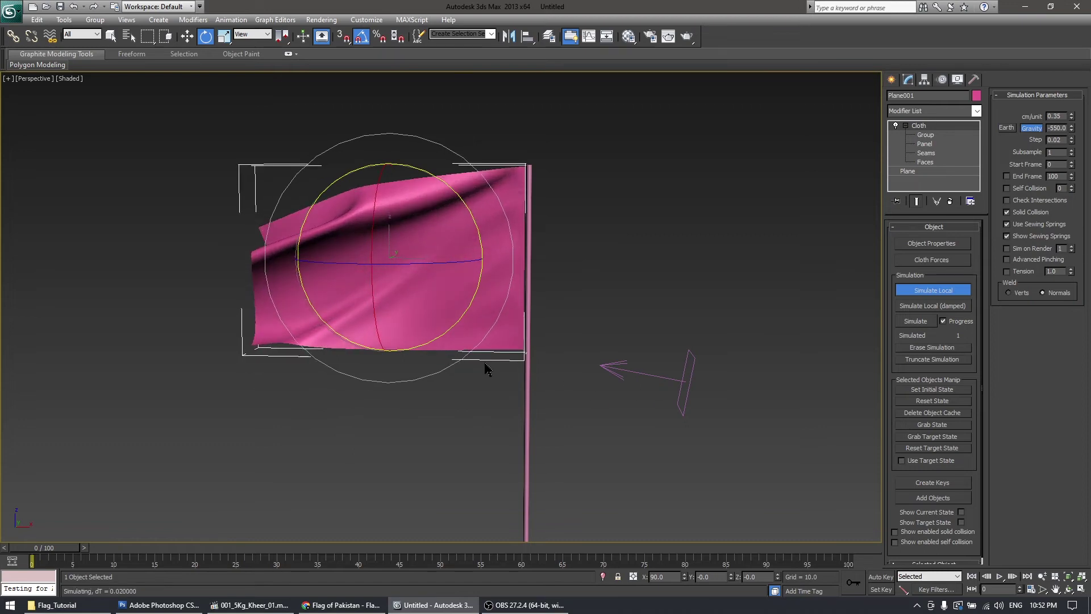
Set the wind's strength to 25 while the simulation runs, reselect the flag and stop the local simulation.
key("w")
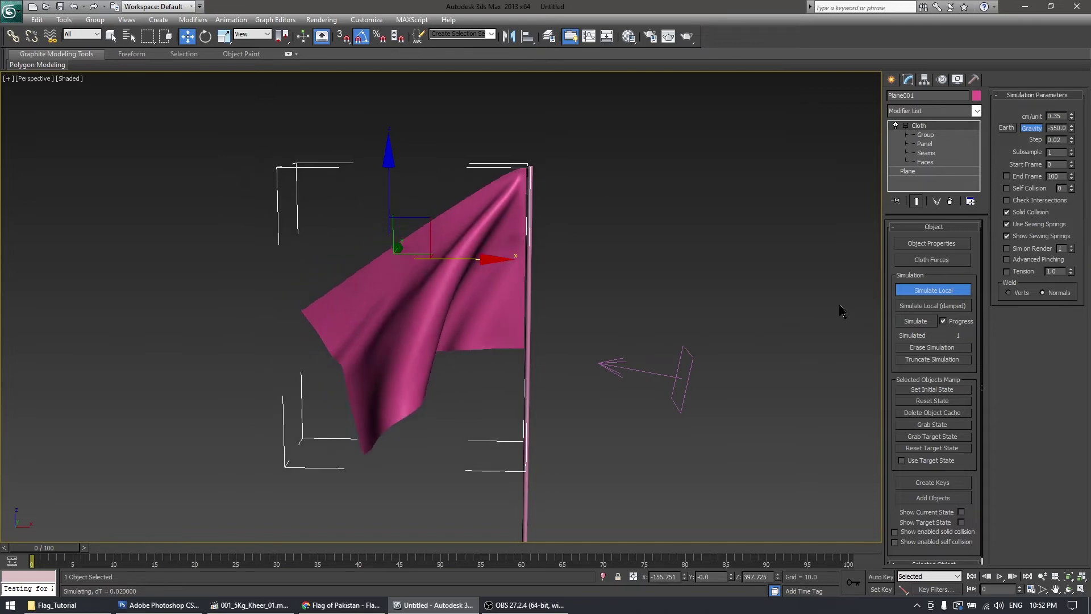
left_click(687, 371)
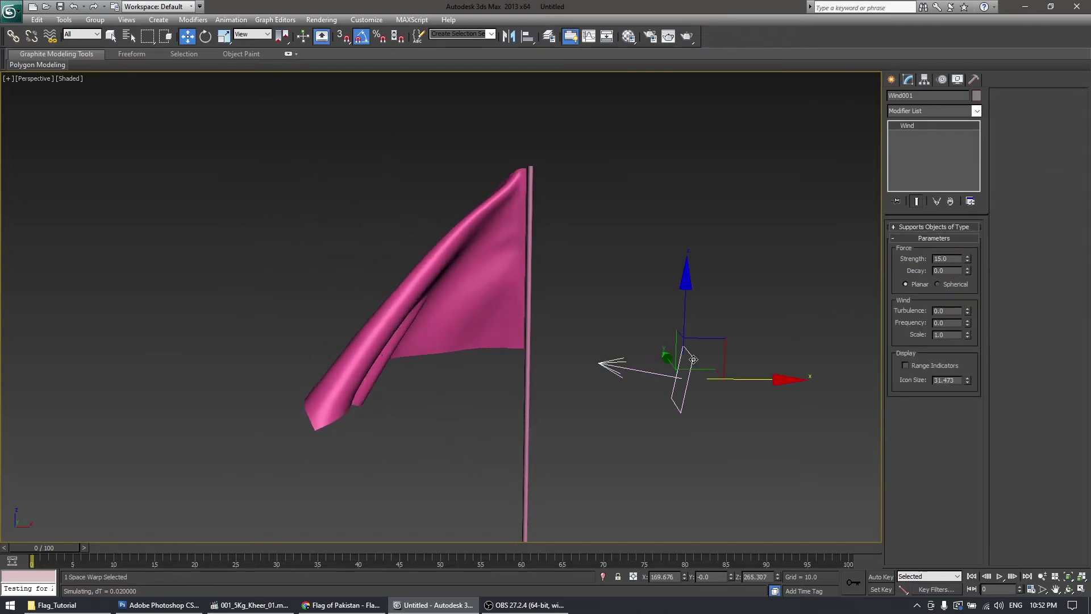
type("25")
key("Return")
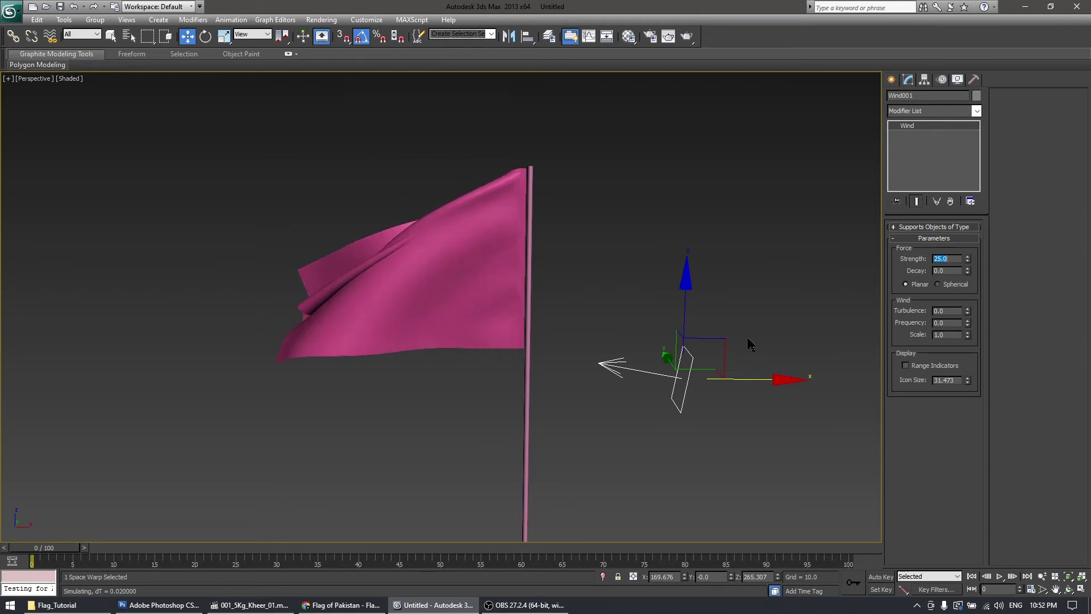
left_click(441, 302)
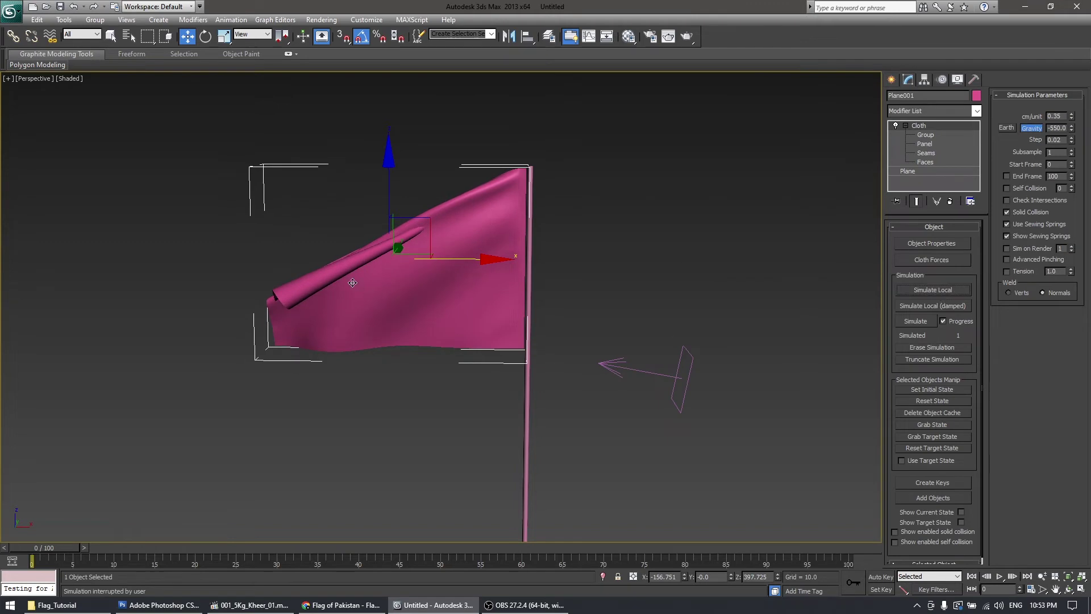
Try a local simulation from the reset flag with self collision enabled at 2, stop it and reset the flag.
left_click(938, 401)
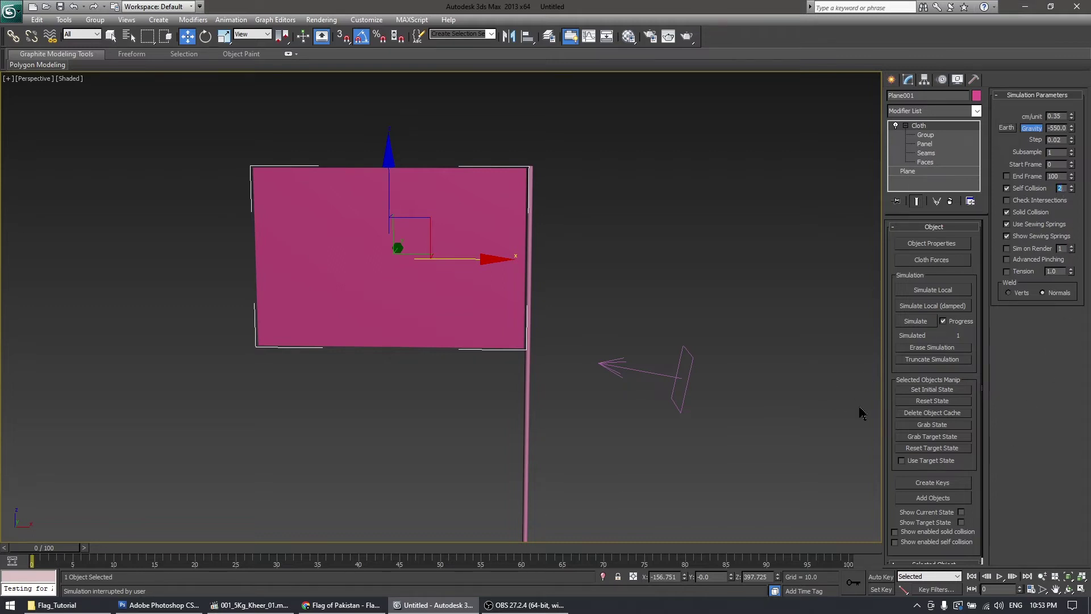
left_click(932, 291)
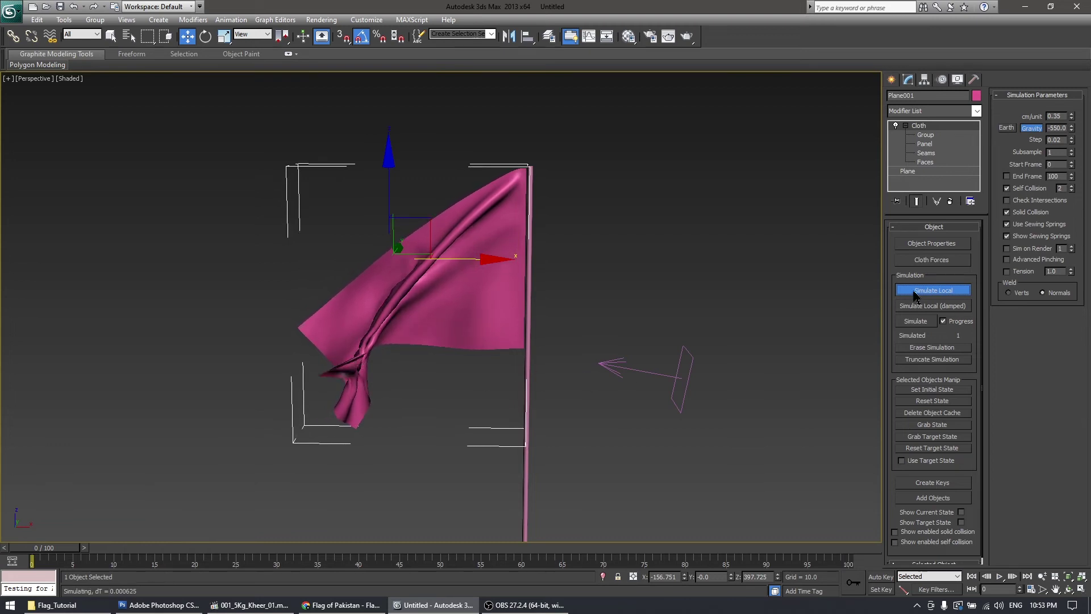
key("Escape")
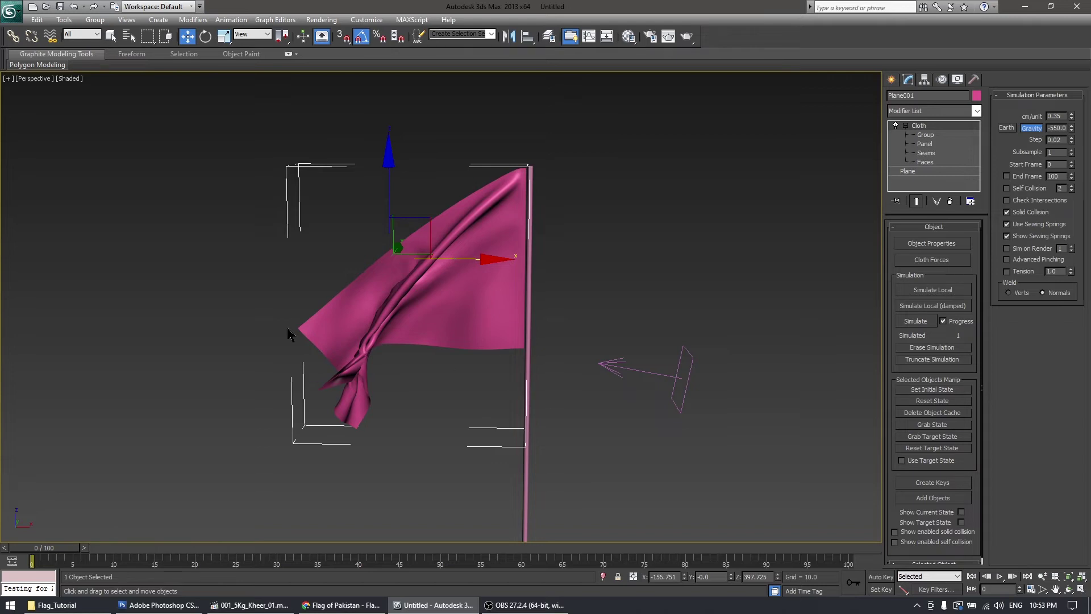
left_click(937, 401)
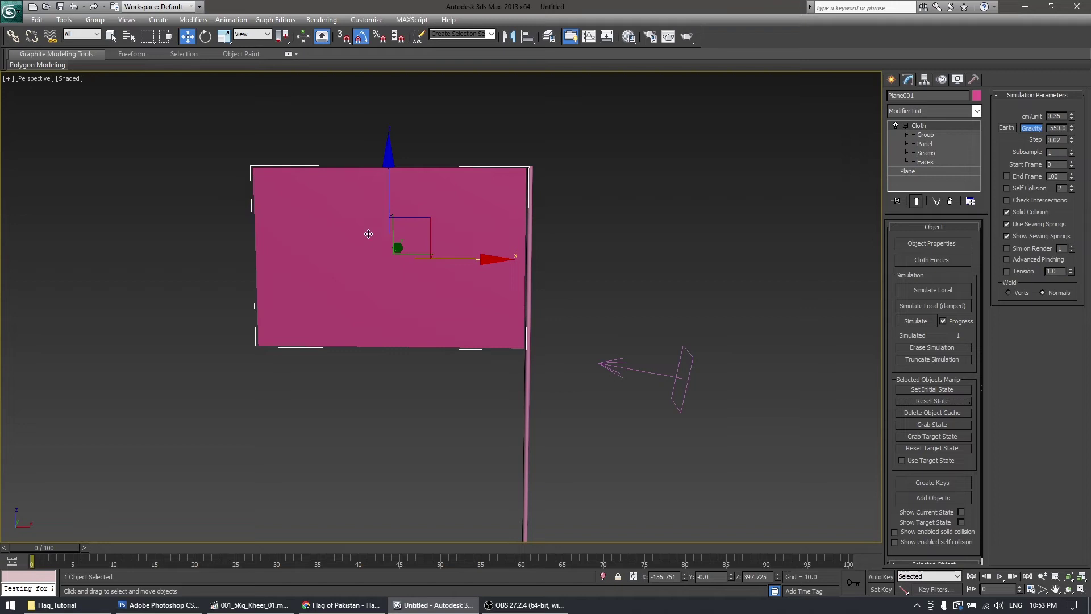
Apply the Cotton preset to the flag plane in the cloth object properties.
left_click(936, 247)
left_click(440, 146)
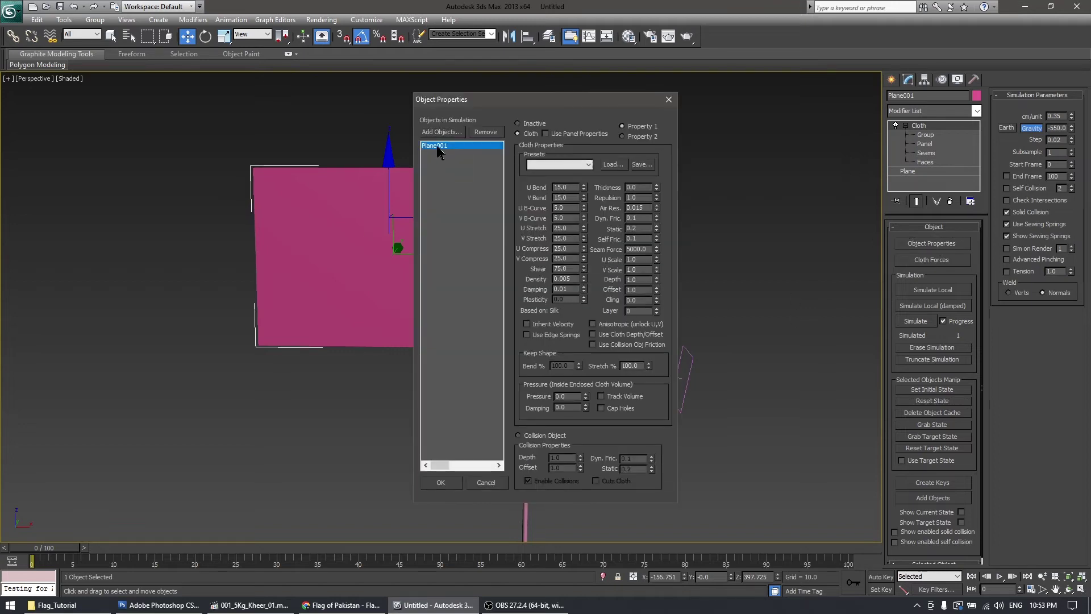
left_click(574, 165)
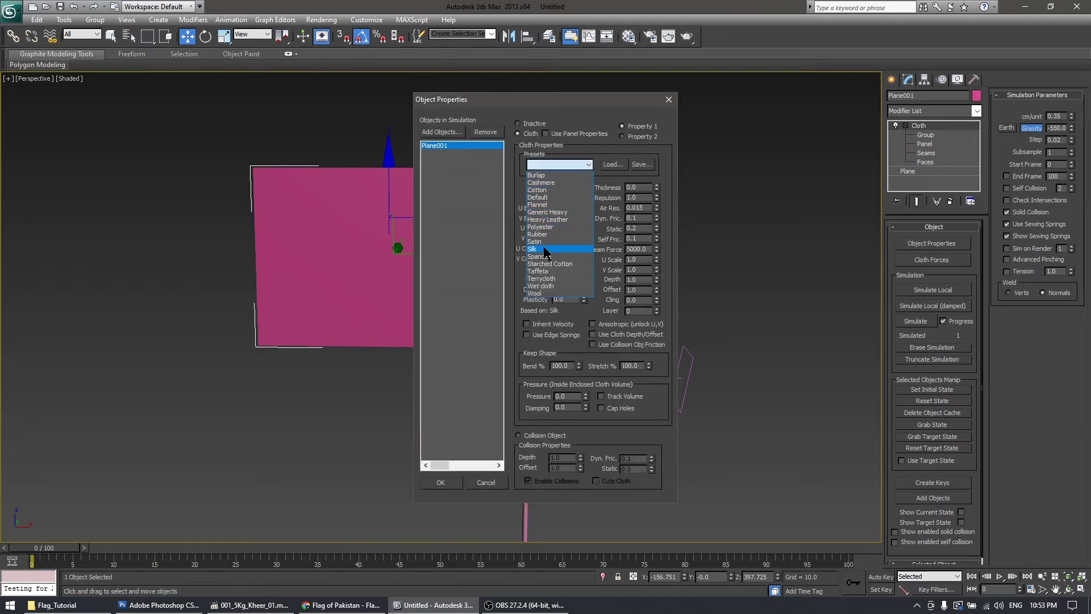
left_click(538, 190)
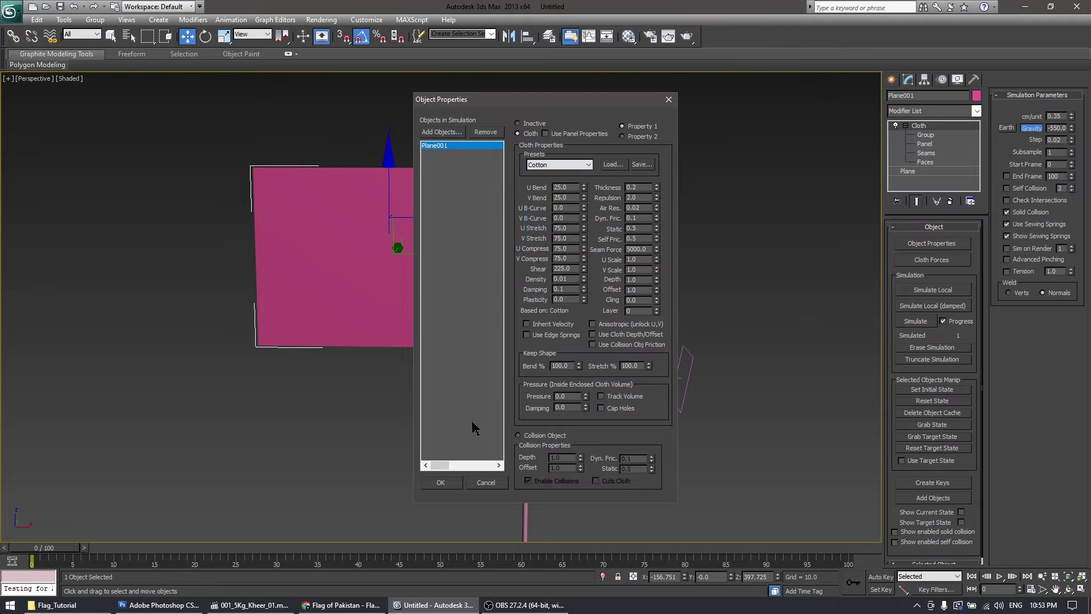
left_click(440, 482)
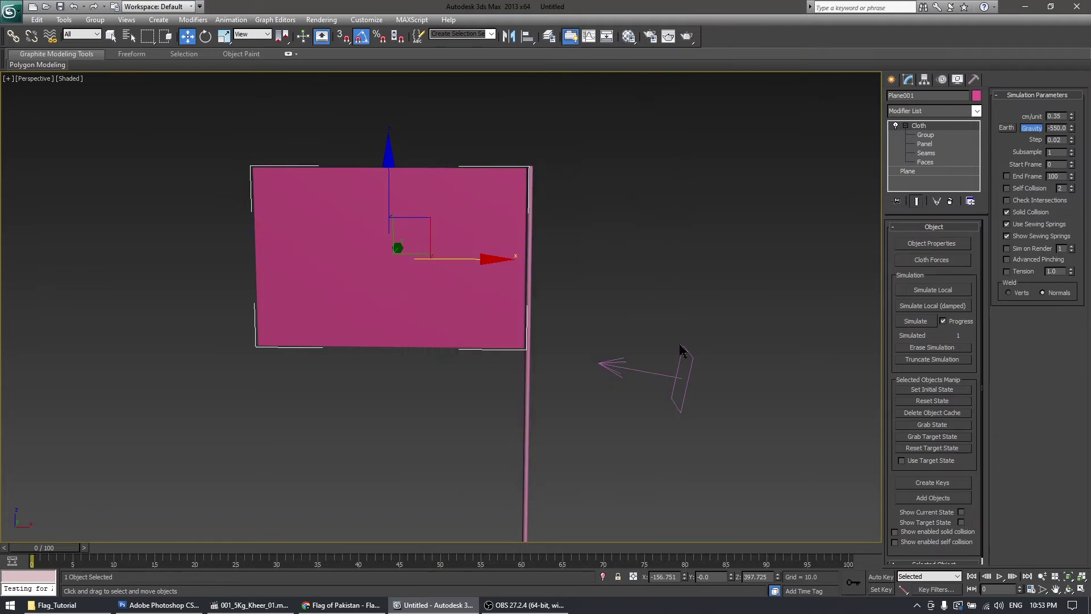
Run the local simulation of the cotton flag, watch how it drapes in the wind and stop it.
left_click(937, 290)
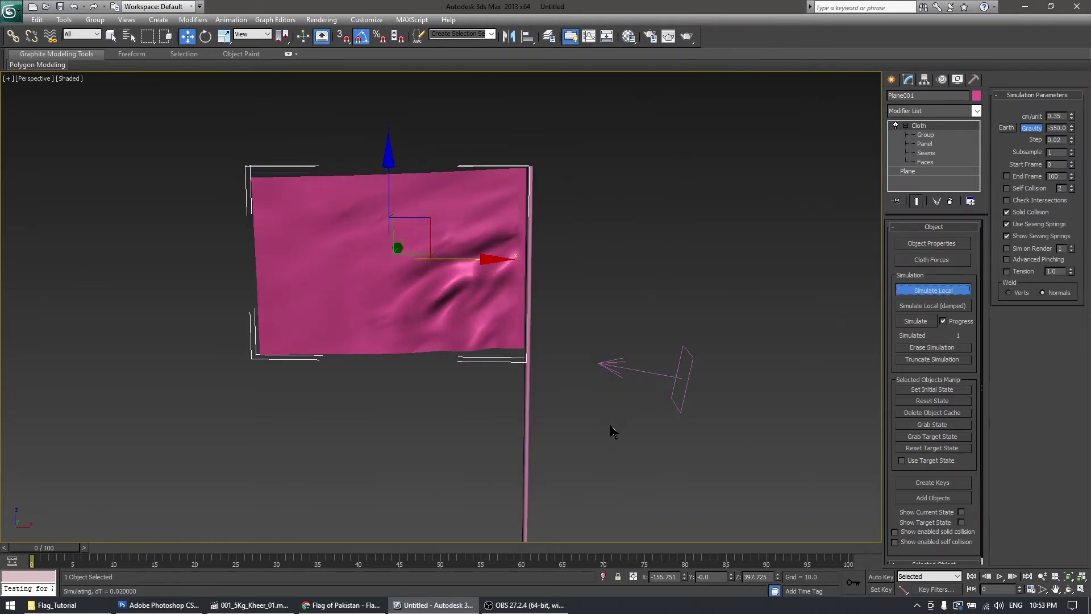
left_click(936, 292)
left_click(935, 293)
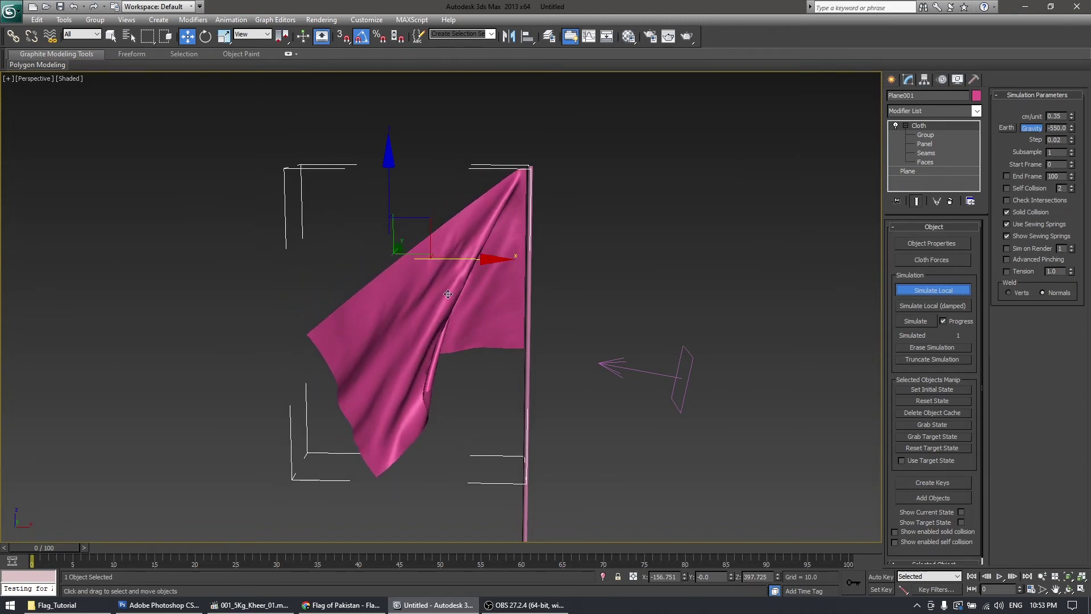
left_click(932, 291)
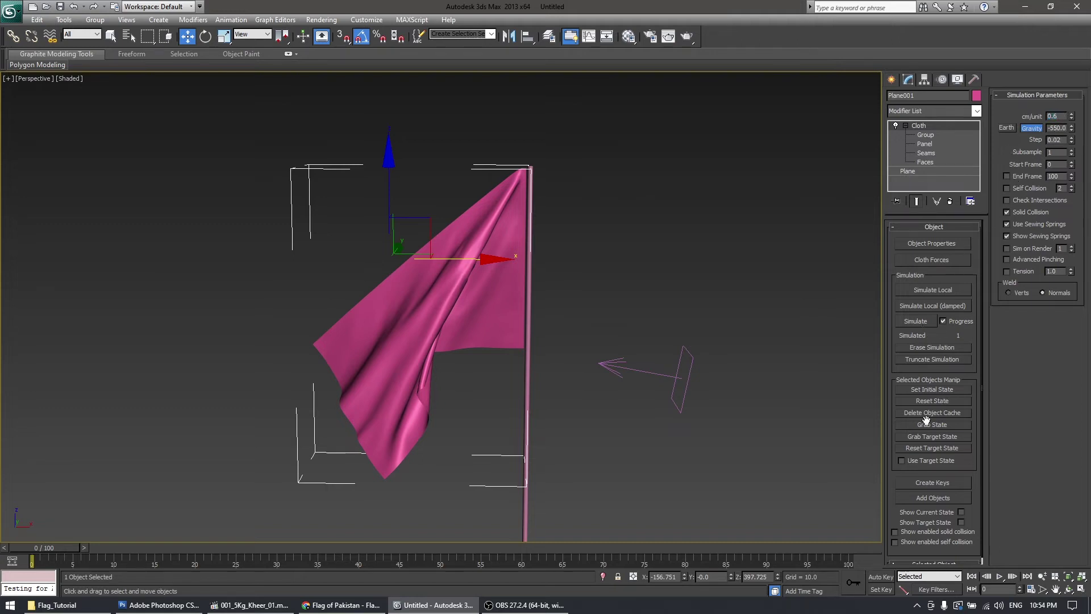
Set the cloth's cm/unit to 0.6, run the local simulation from the reset flag and stop it.
left_click(931, 290)
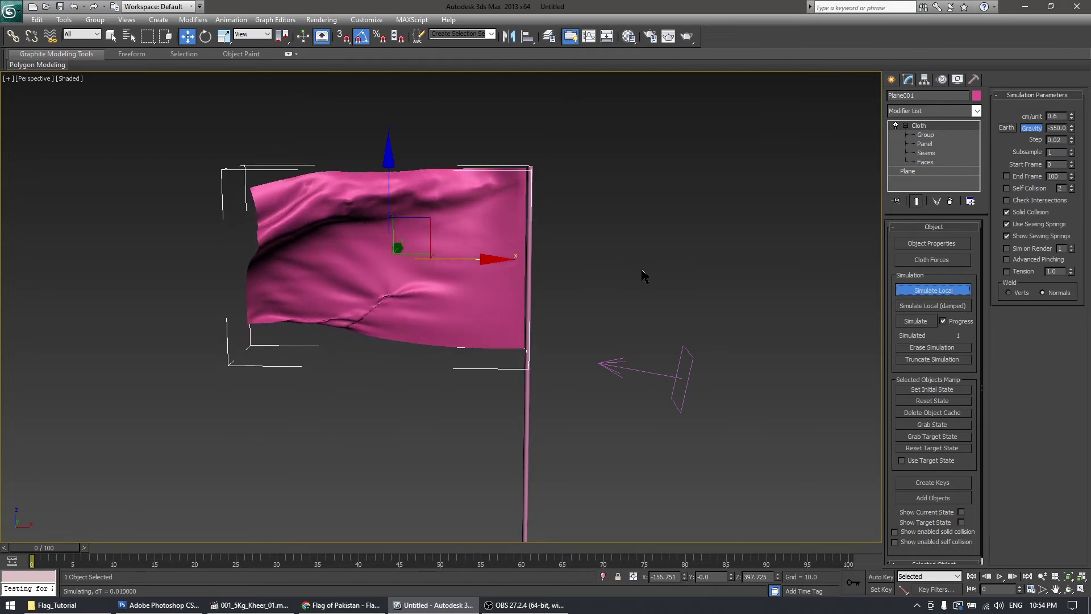
left_click(932, 401)
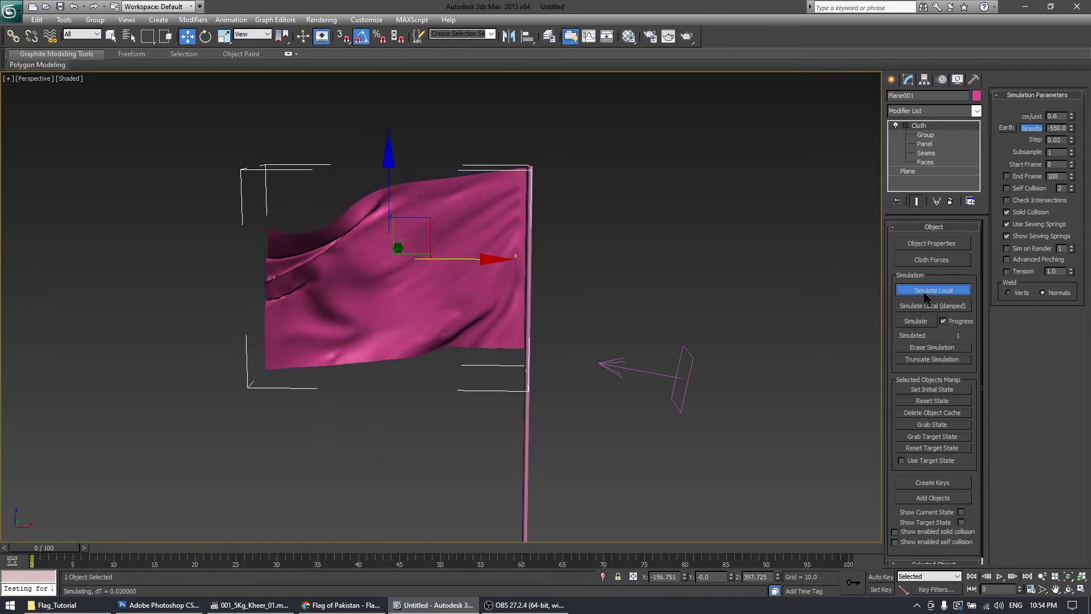
left_click(925, 296)
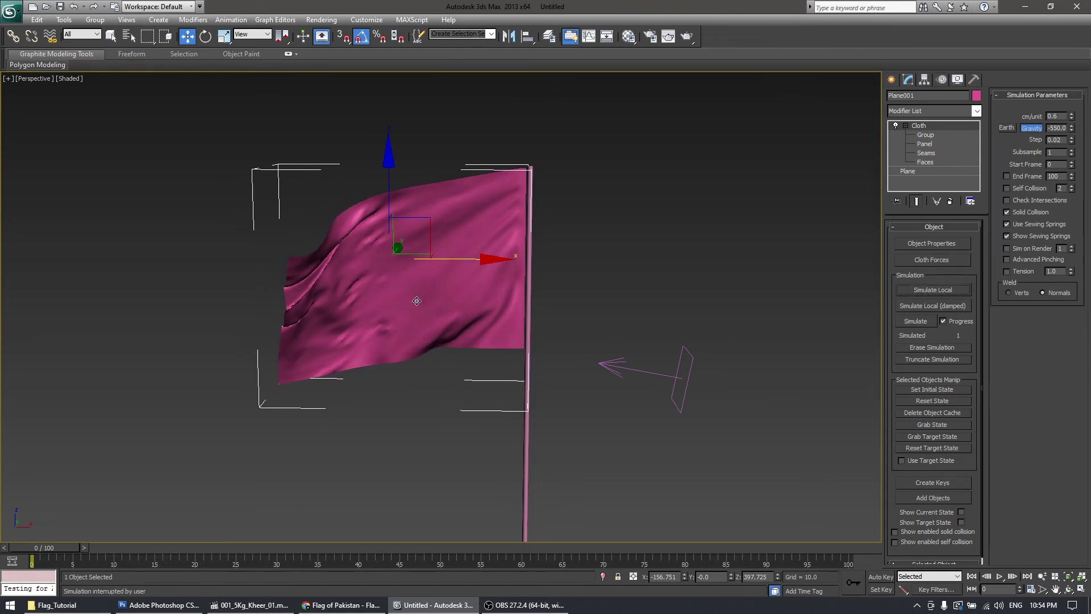
Reset the flag, run the damped local simulation briefly, continue with the undamped local simulation and stop it.
left_click(935, 401)
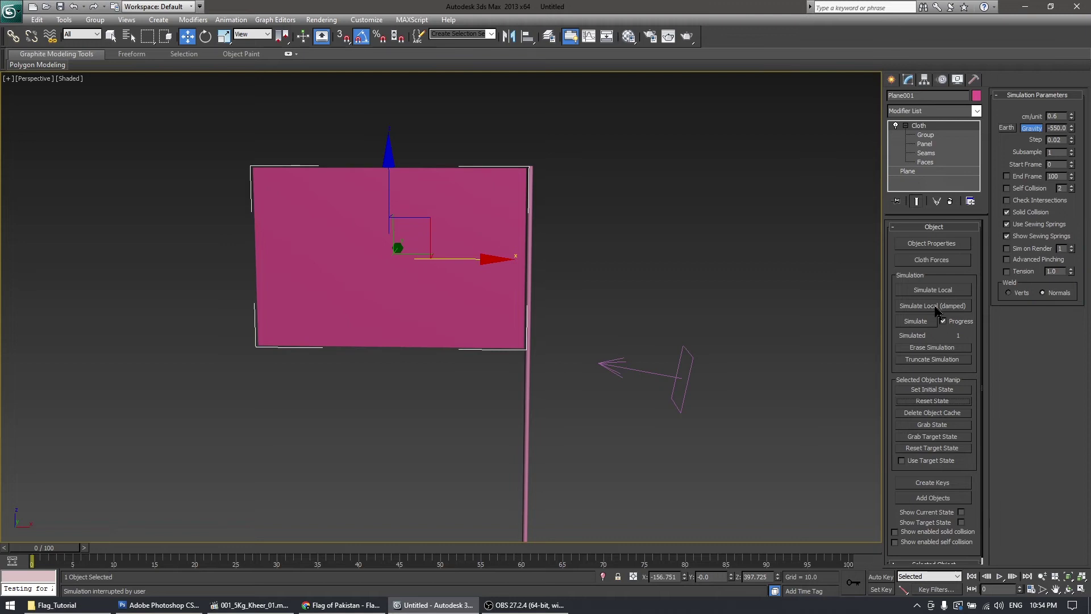
left_click(935, 307)
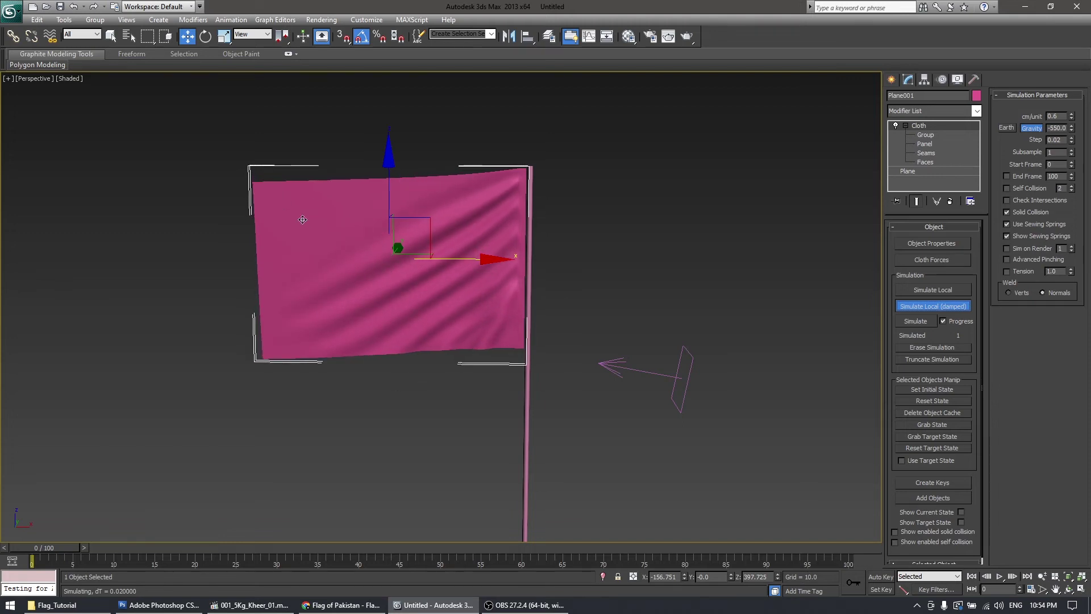
left_click(950, 308)
left_click(940, 291)
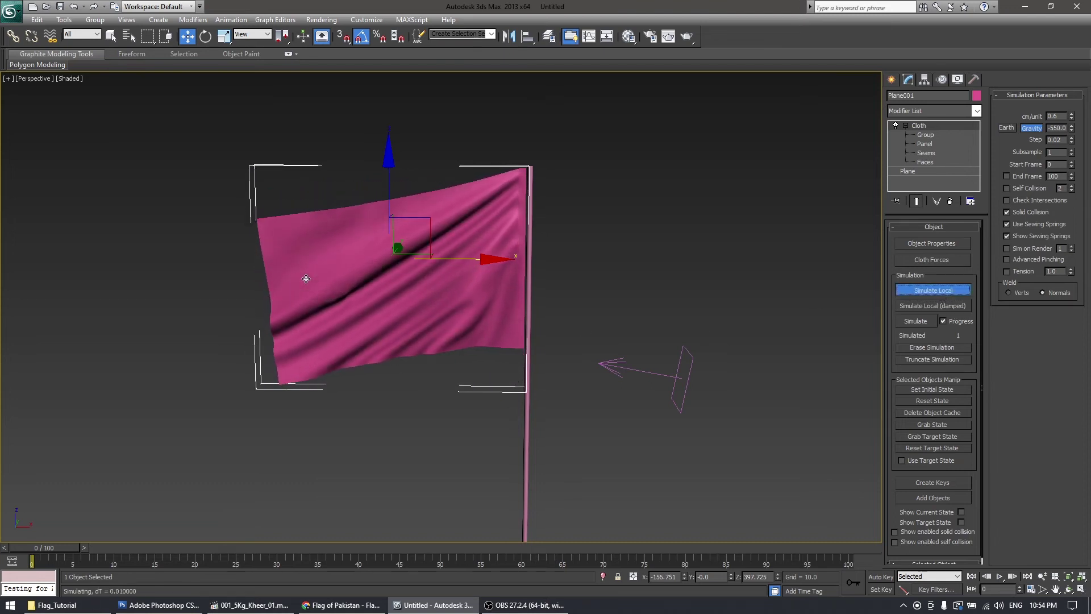
key("Escape")
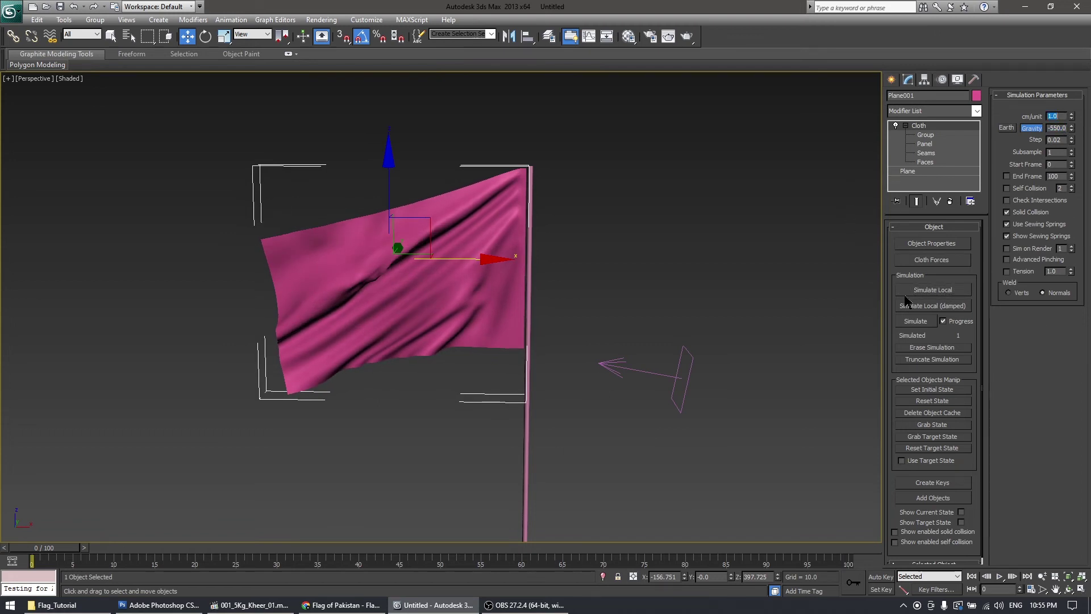
Run the flag's local simulation and rotate the wind downward to a nearly horizontal direction while it plays.
left_click(960, 291)
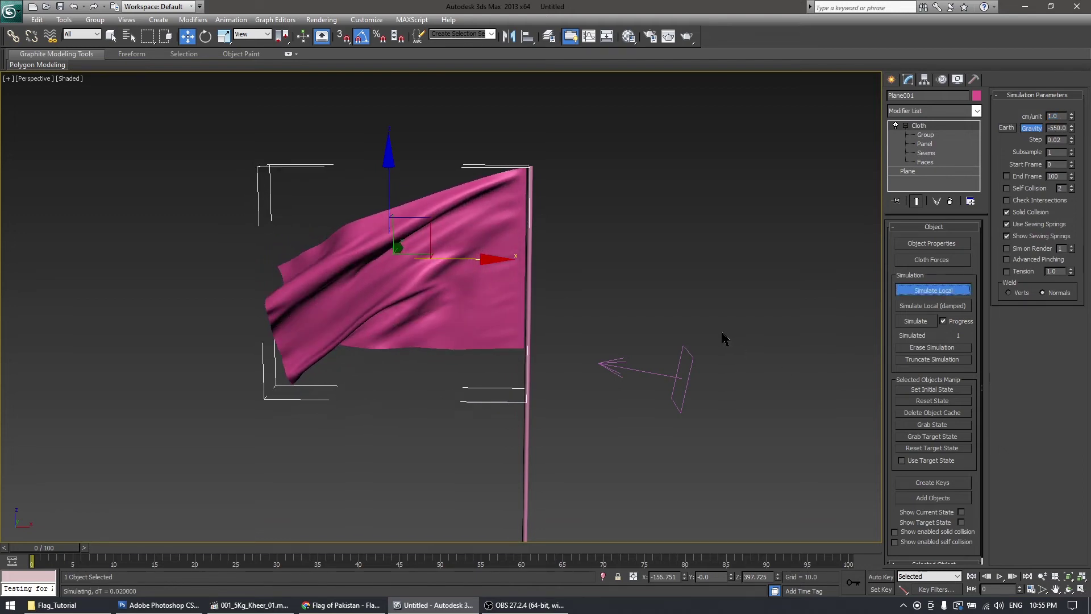
left_click(682, 372)
key("e")
left_click_drag(723, 297, 713, 292)
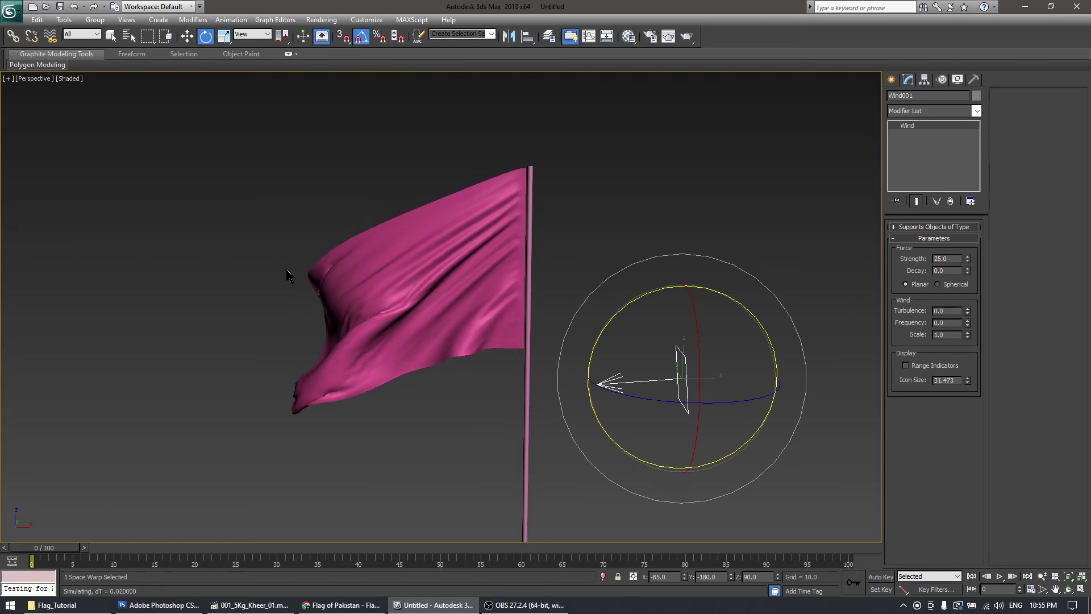
left_click(355, 287)
key("w")
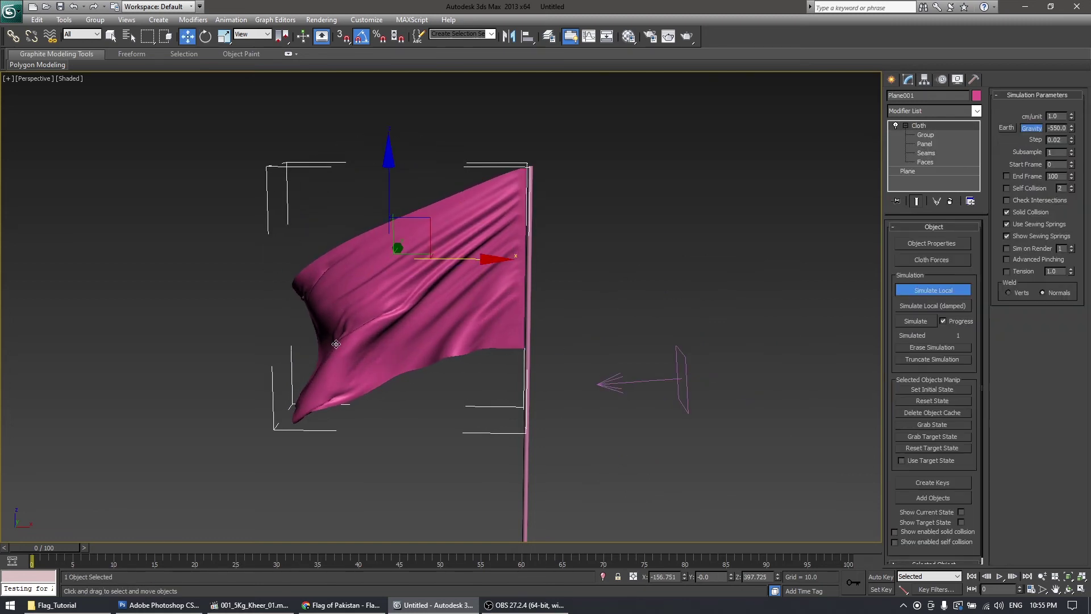
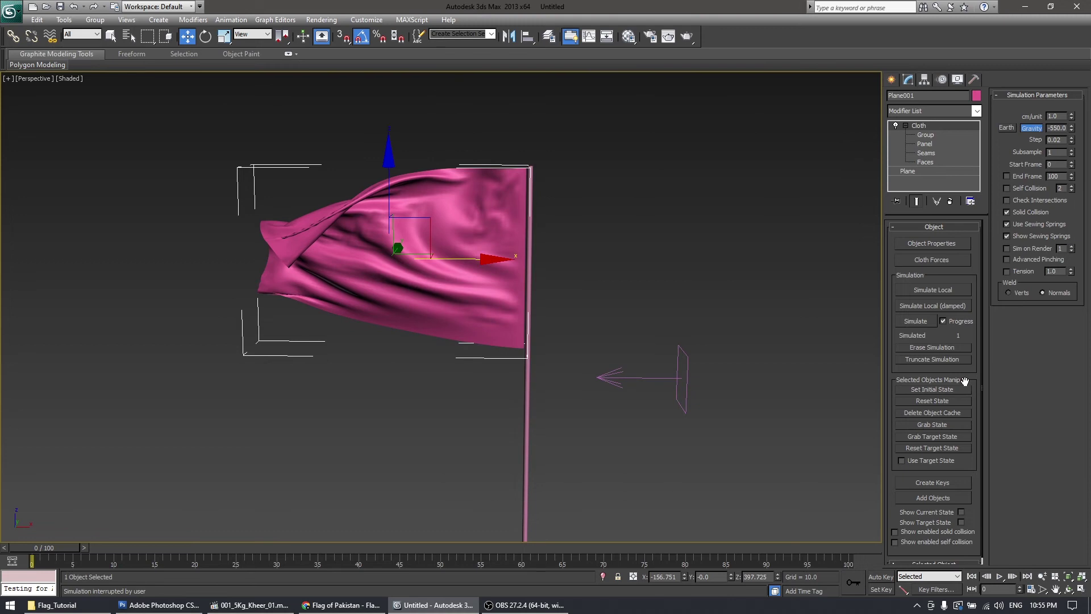
Reset the flag's state, run the damped local simulation briefly and restart the undamped local simulation.
left_click(937, 400)
left_click(934, 306)
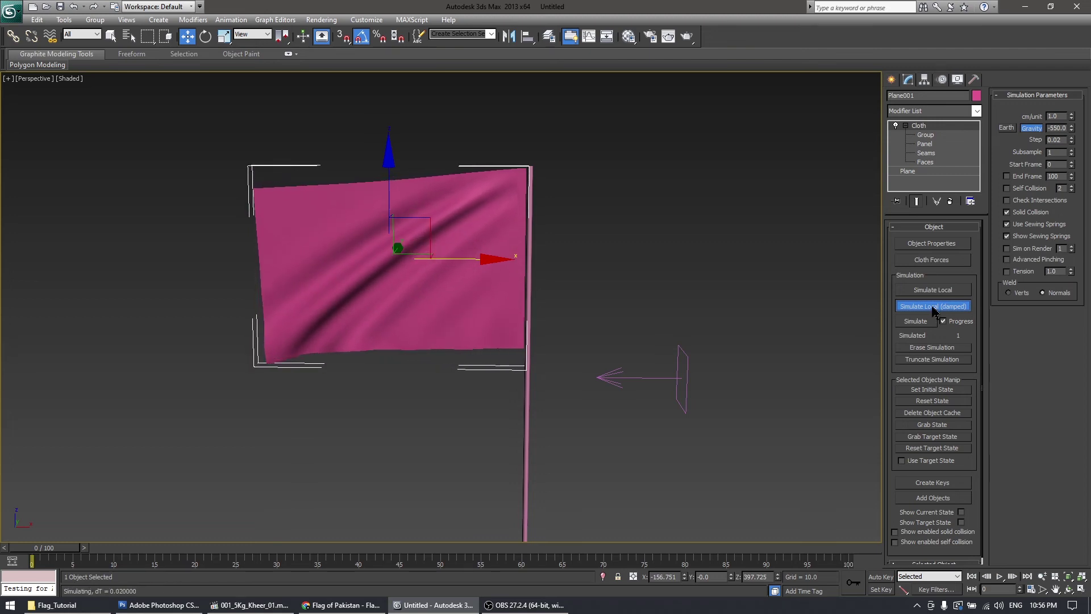
left_click(932, 307)
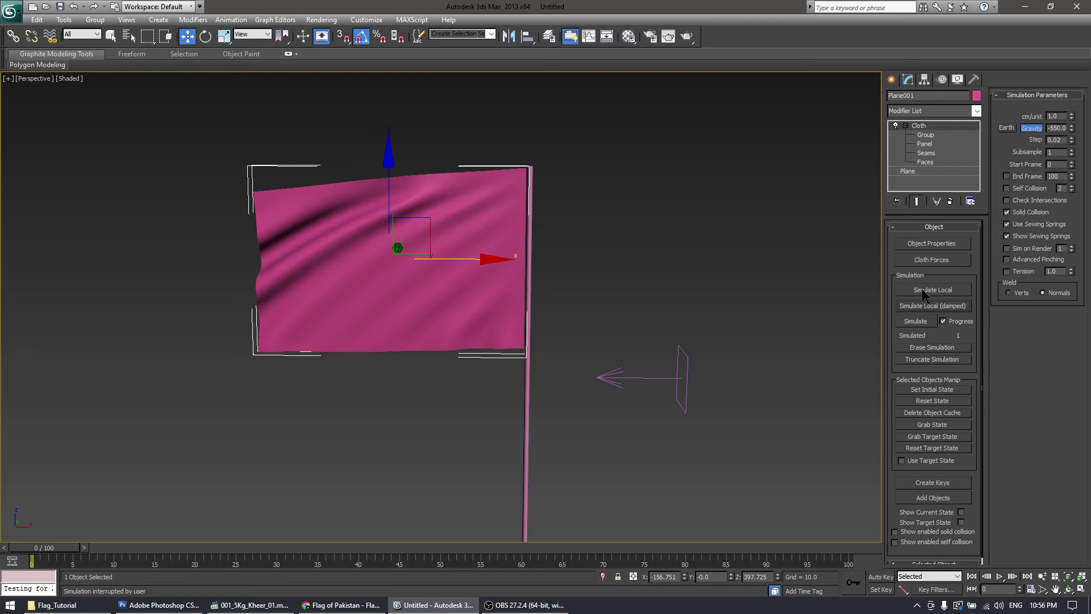
left_click(923, 291)
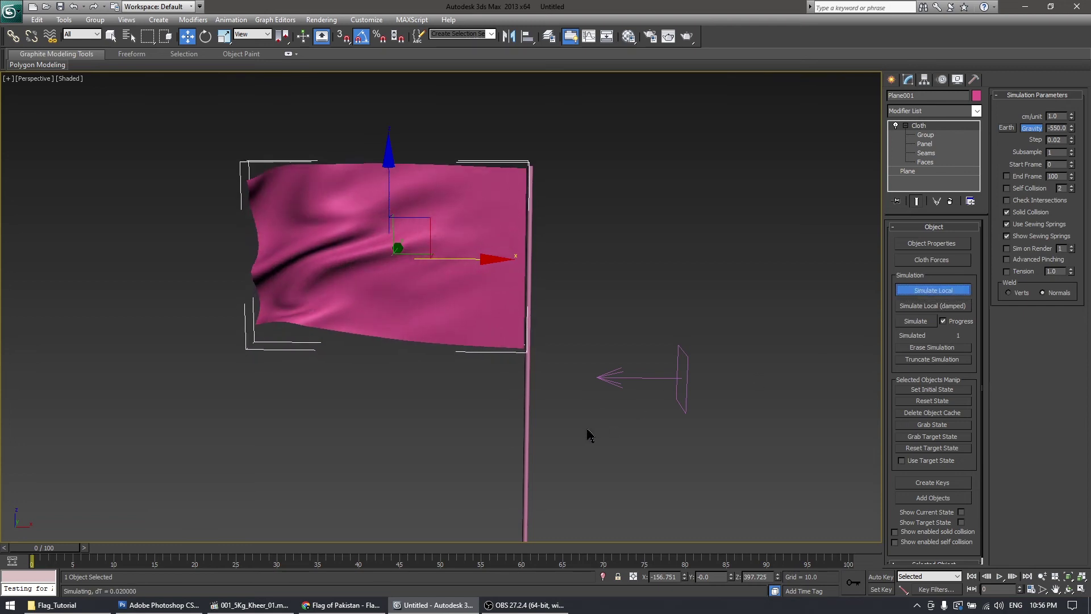
Tilt the wind 10 degrees downward while the flag simulates and set its strength to 15.
left_click(684, 368)
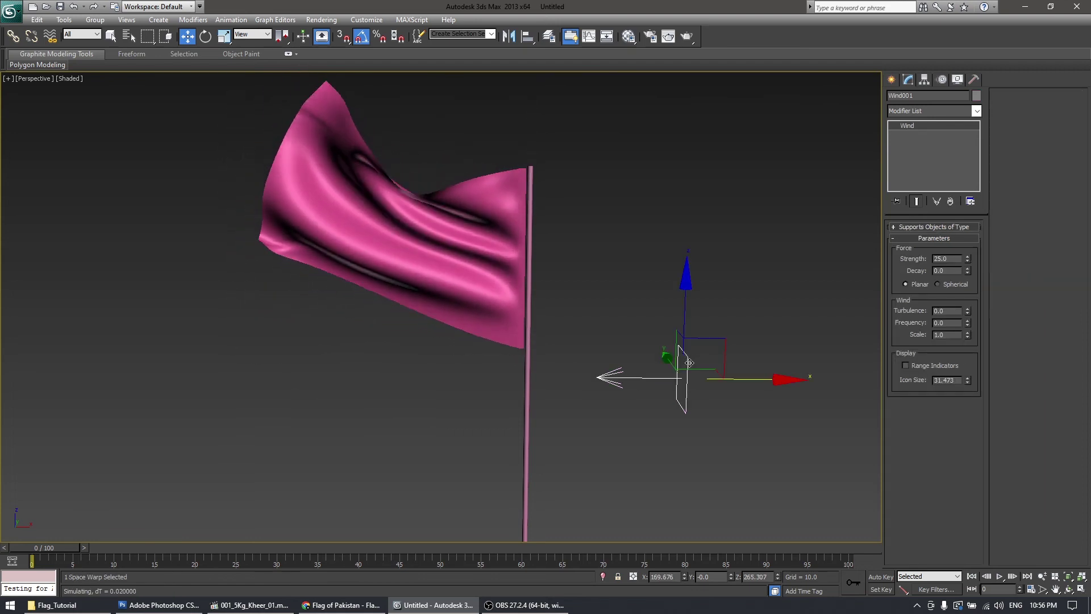
key("e")
left_click_drag(719, 294, 714, 293)
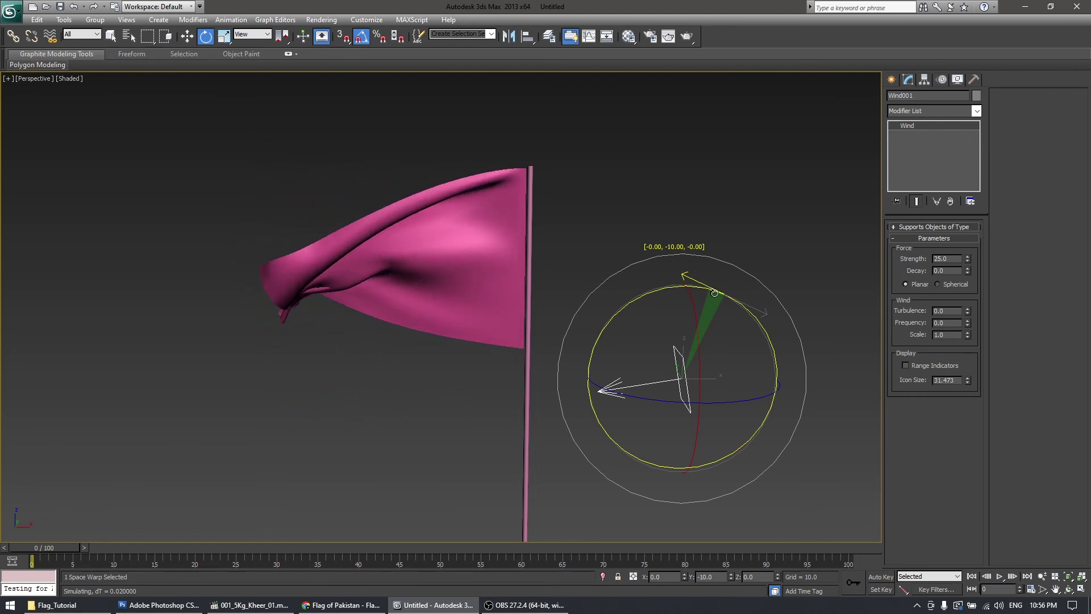
key("w")
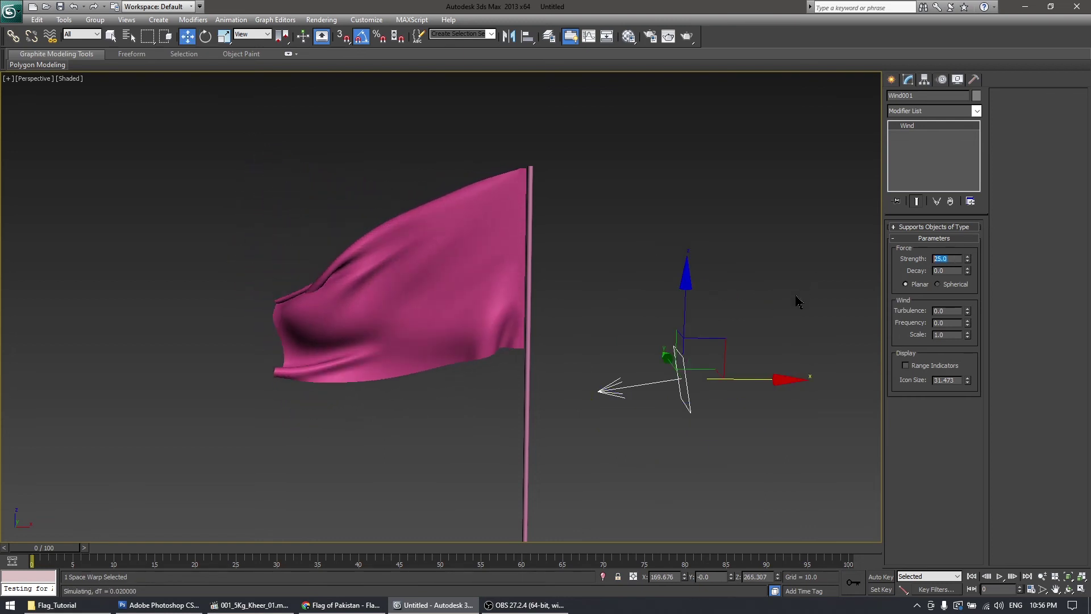
type("15")
key("Return")
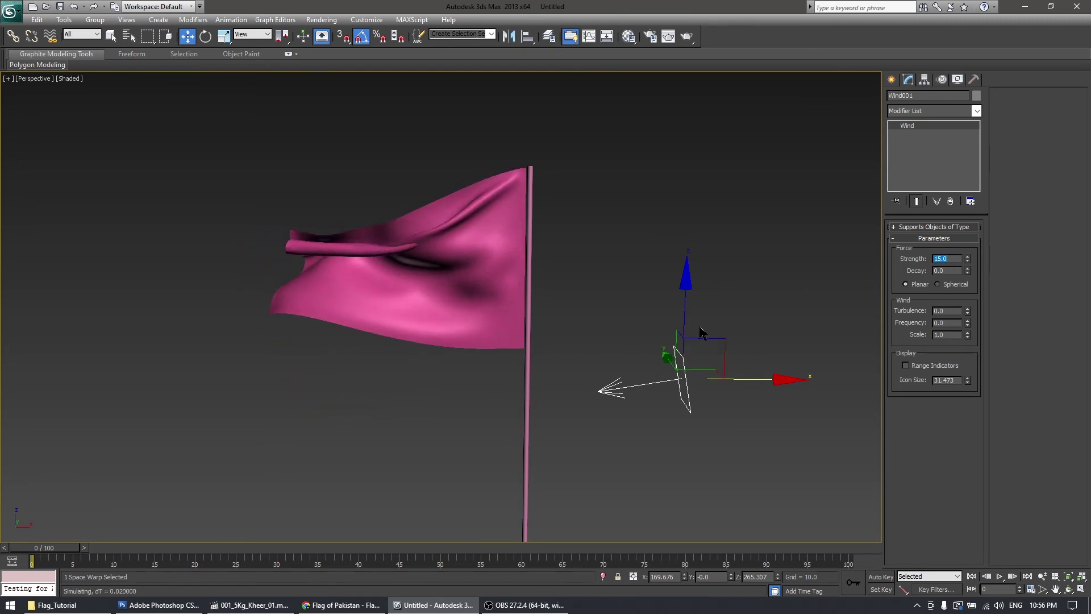
right_click(690, 347)
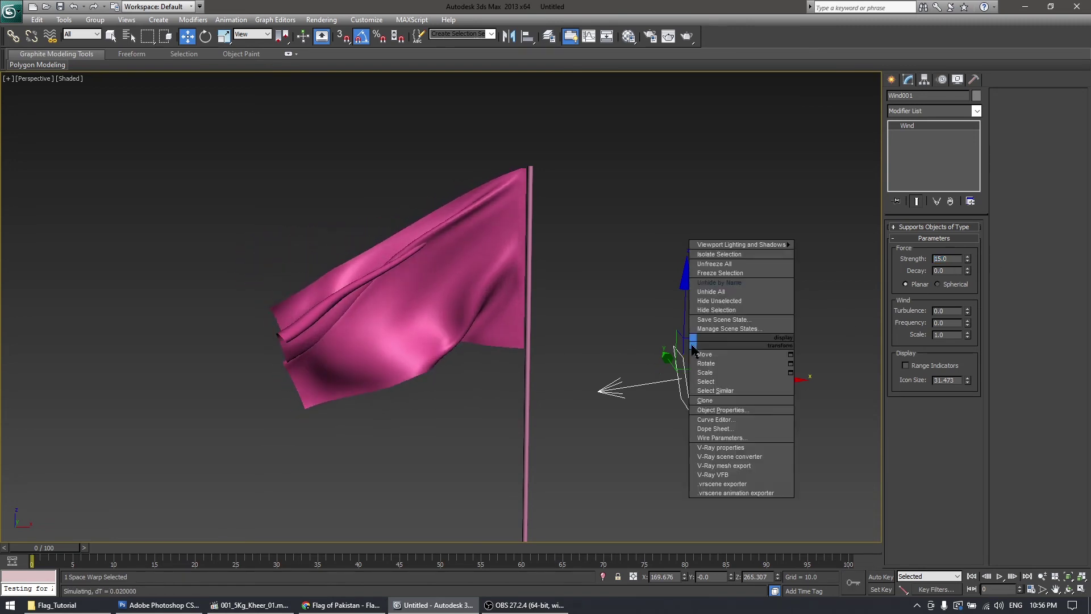
right_click(681, 372)
left_click(703, 390)
right_click(688, 384)
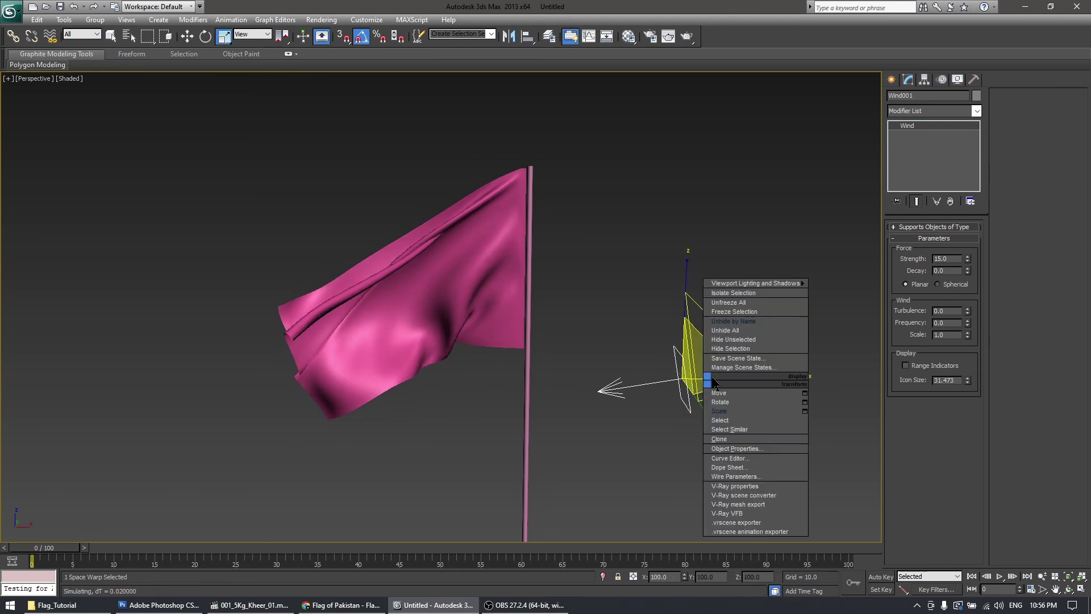
left_click(710, 410)
Rotate the wind to blow slightly upward toward the flag and set its strength to 10.
key("e")
left_click_drag(723, 316, 735, 299)
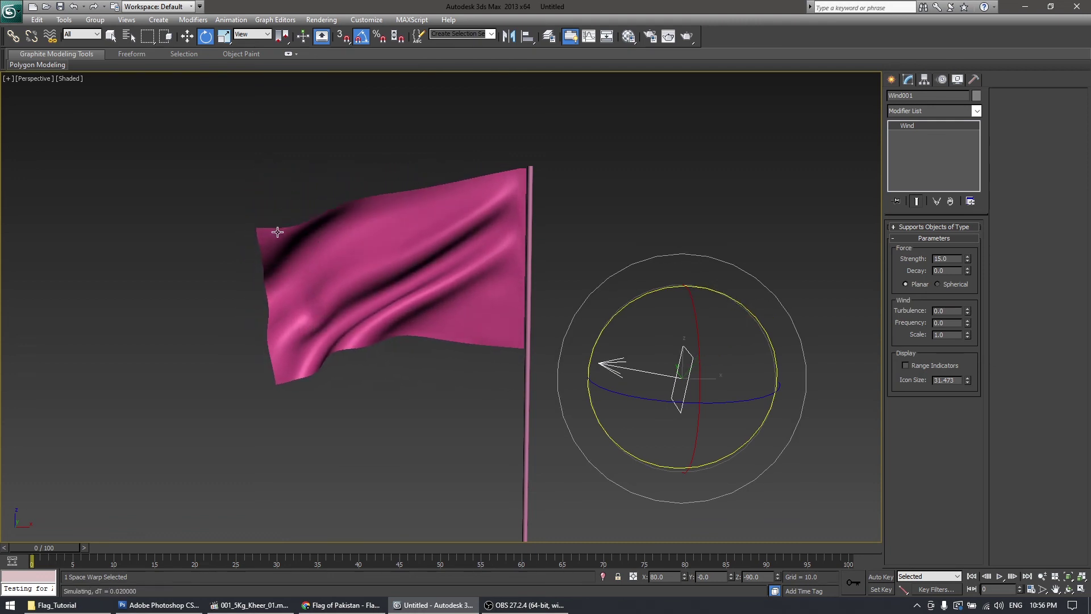
double_click(959, 258)
type("1")
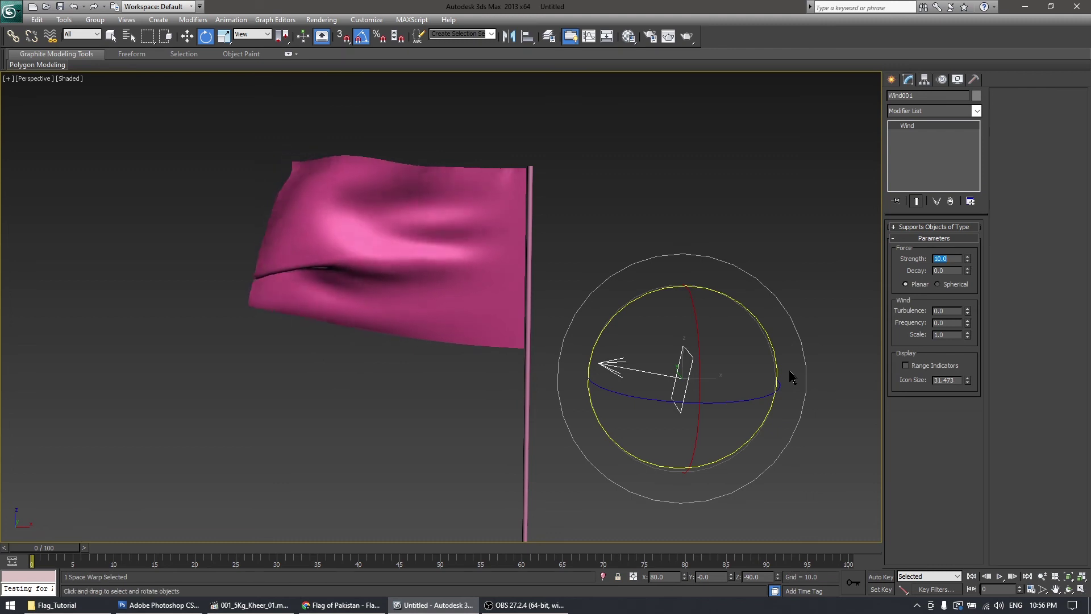
Set the flag cloth's gravity to -980, run the local simulation again and stop it.
left_click(446, 260)
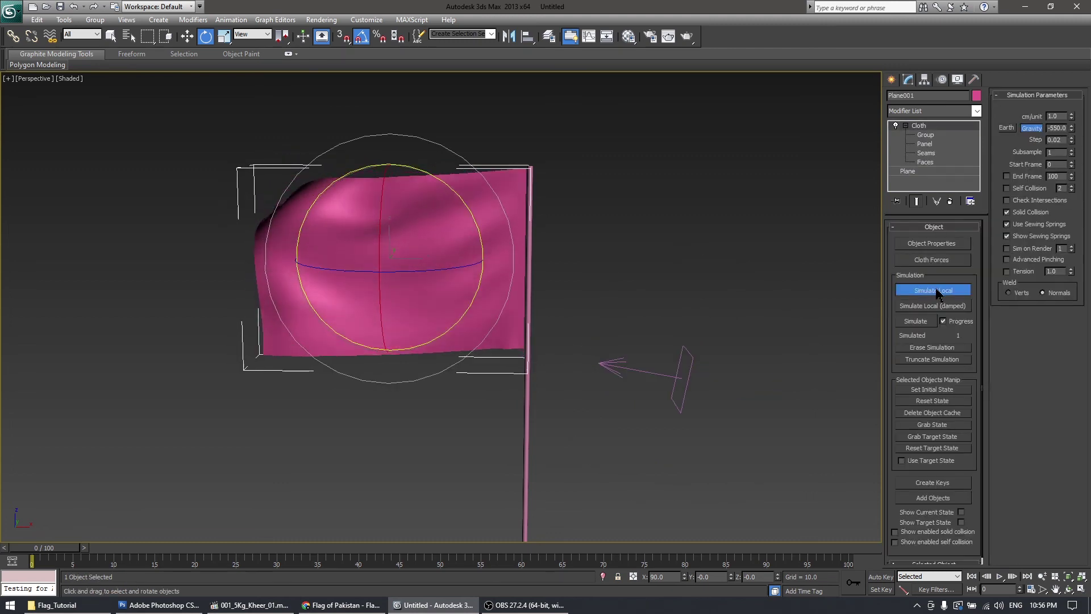
left_click(934, 289)
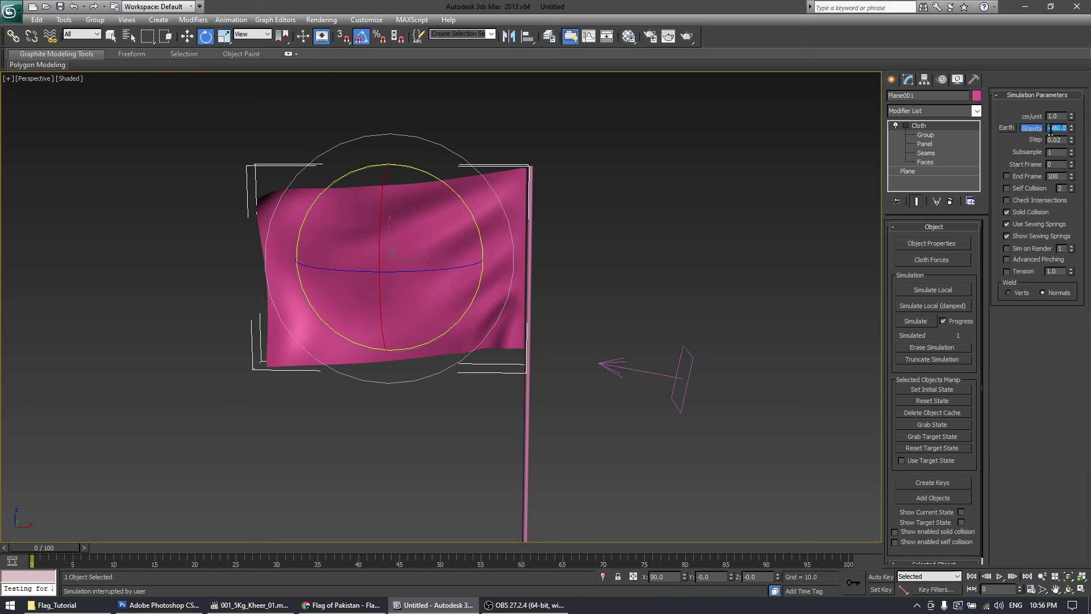
left_click(931, 290)
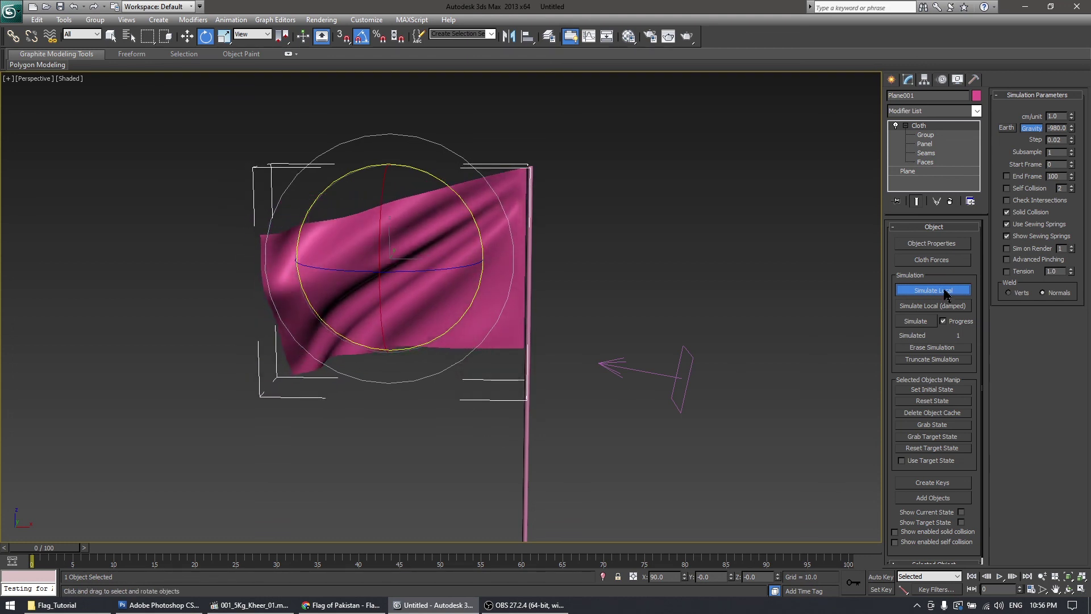
key("Escape")
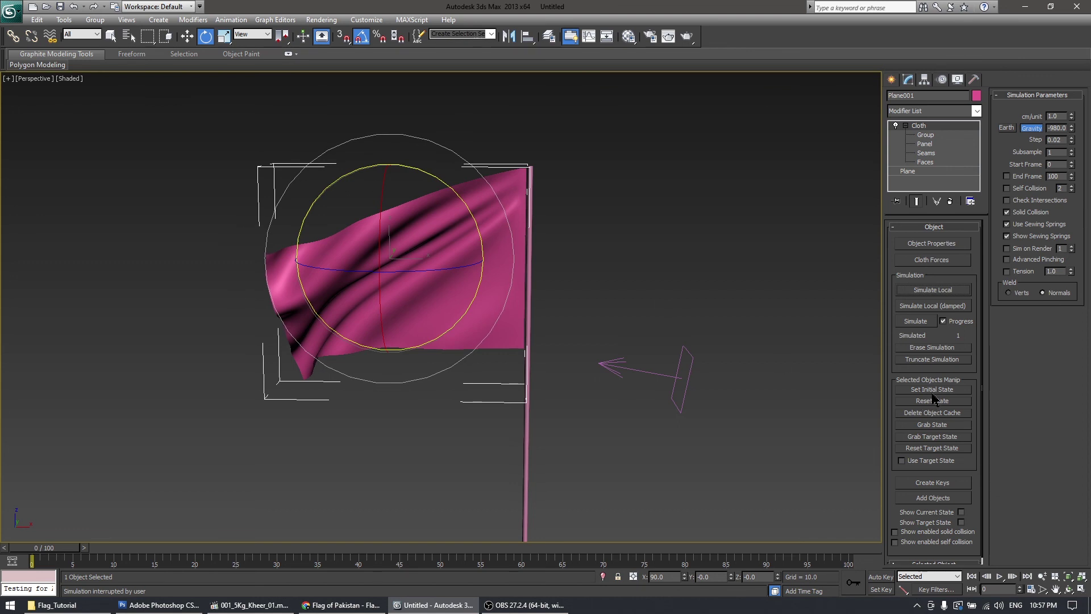
Run the full cloth simulation of the flag through frame 100, moving its progress window clear of the flag.
left_click(929, 321)
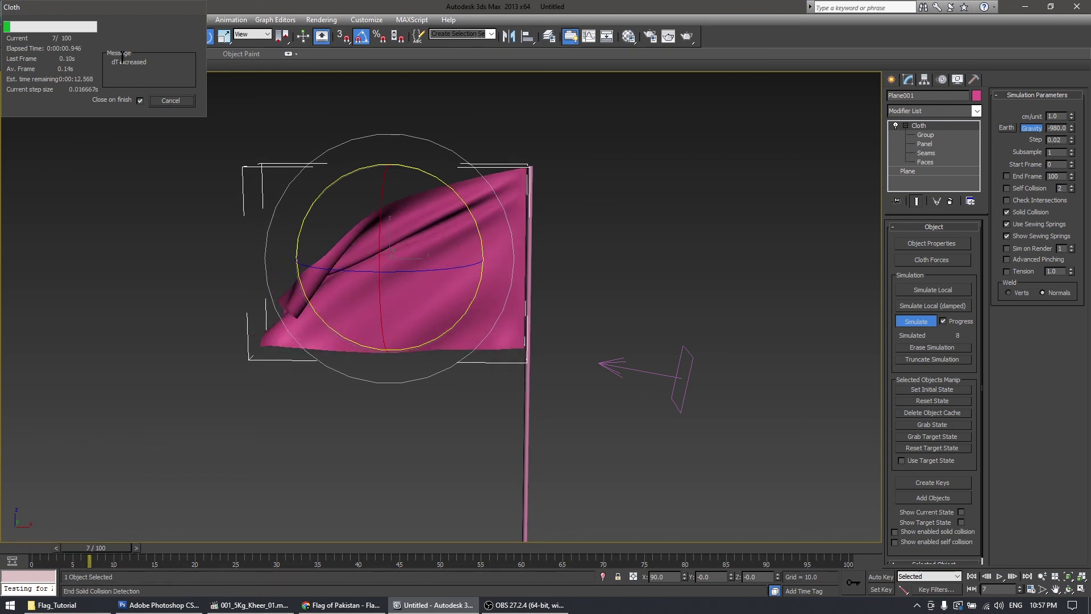
left_click_drag(132, 16, 724, 195)
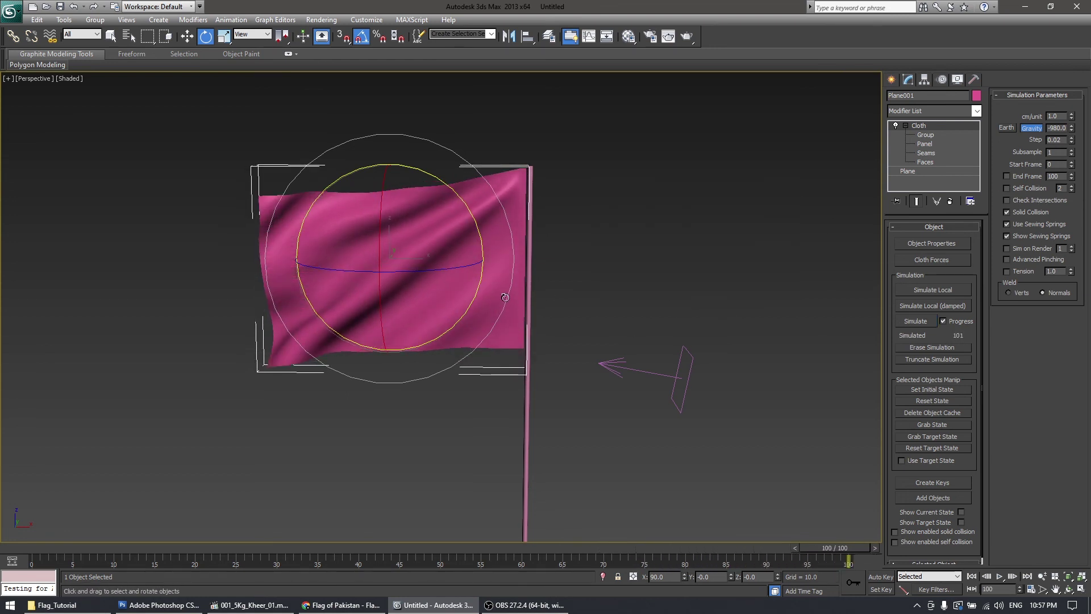
Add a TurboSmooth modifier on top of the flag plane's Cloth modifier.
key("F4")
middle_click_drag(449, 301, 487, 350, "alt")
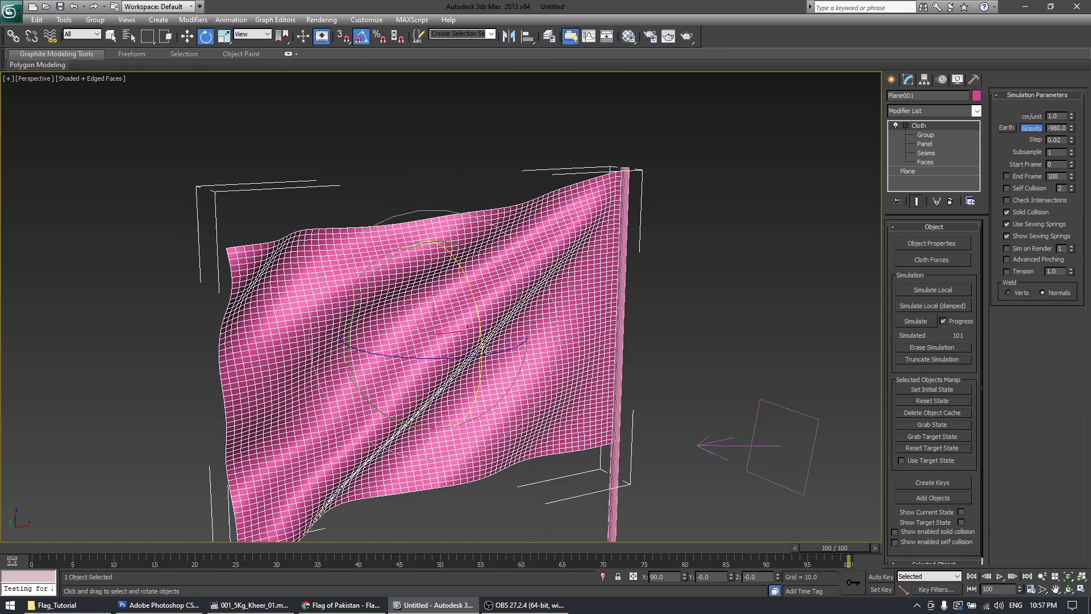
left_click(935, 111)
scroll(966, 401, "down", 5)
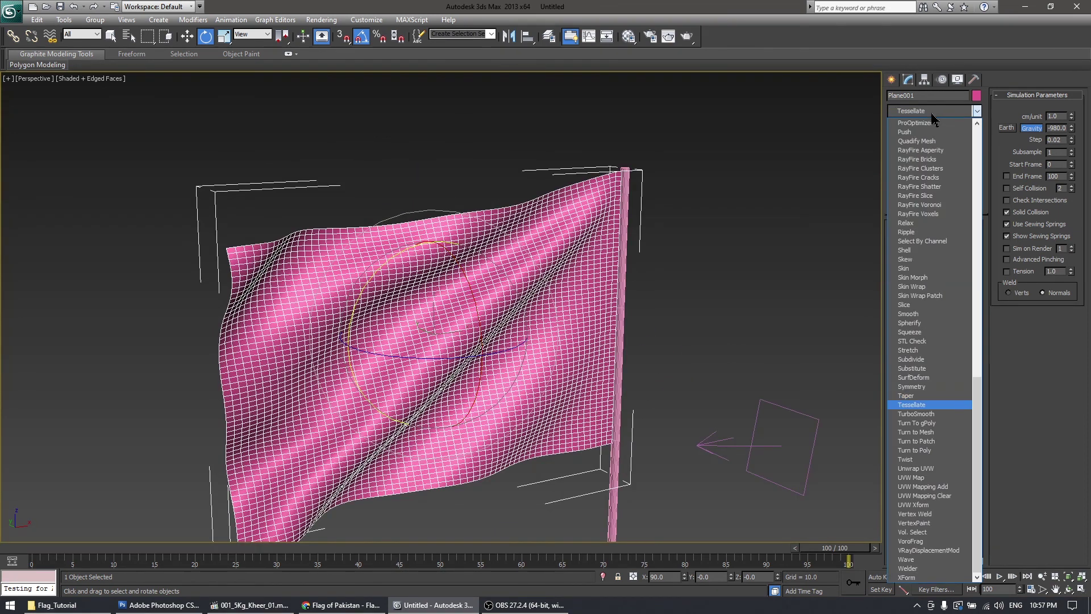
left_click(954, 416)
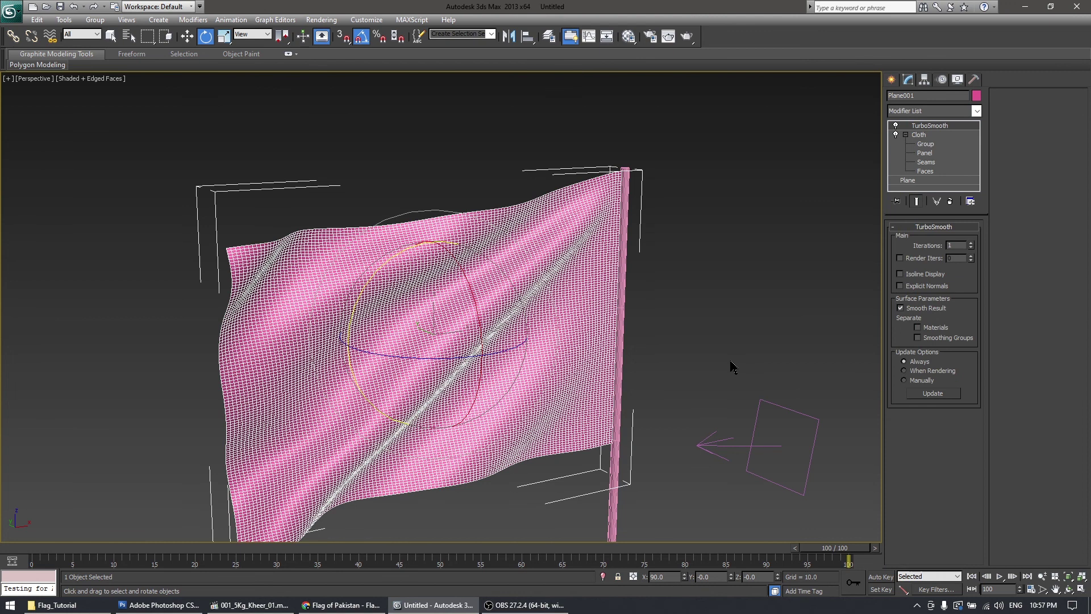
key("F4")
mouse_move(677, 383)
middle_mouse_down("alt")
mouse_move(599, 324)
mouse_move(515, 417)
middle_mouse_up("alt")
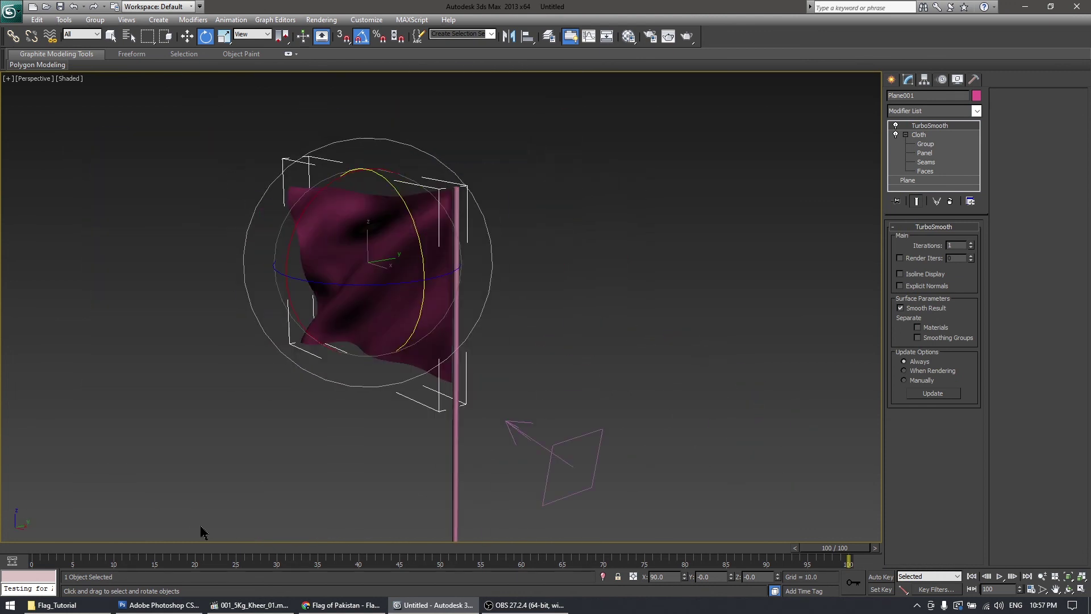
Unhide Rectangle001 and move the pink flag along X away from the pole to separate the two flags.
middle_click_drag(201, 533, 772, 520, "alt")
right_click(773, 519)
left_click(695, 358)
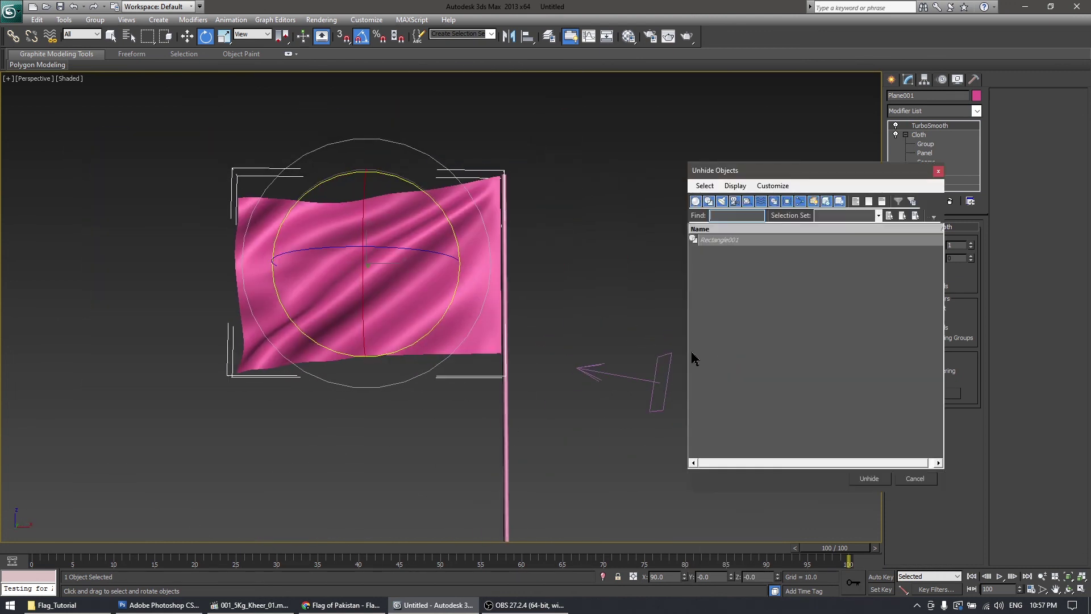
double_click(718, 244)
key("w")
left_click_drag(446, 271, 768, 284)
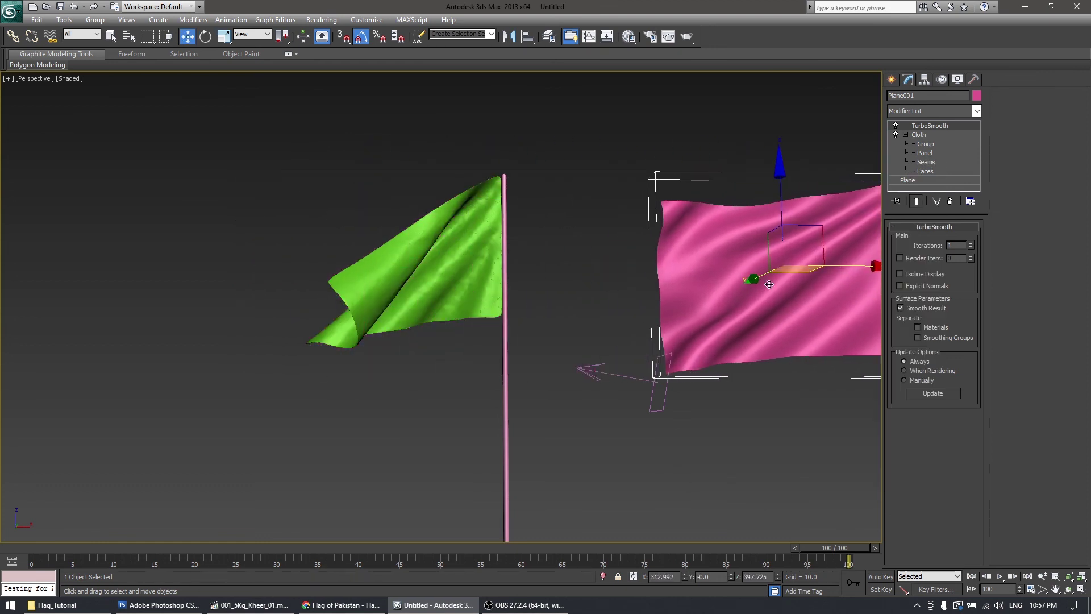
Move the green flag clear of the pole on its free side and scrub the animation to frame 34.
left_click(436, 287)
middle_click_drag(580, 340, 414, 341)
scroll(425, 341, "down", 3)
left_click(46, 550)
left_click_drag(46, 550, 318, 540)
key("F4")
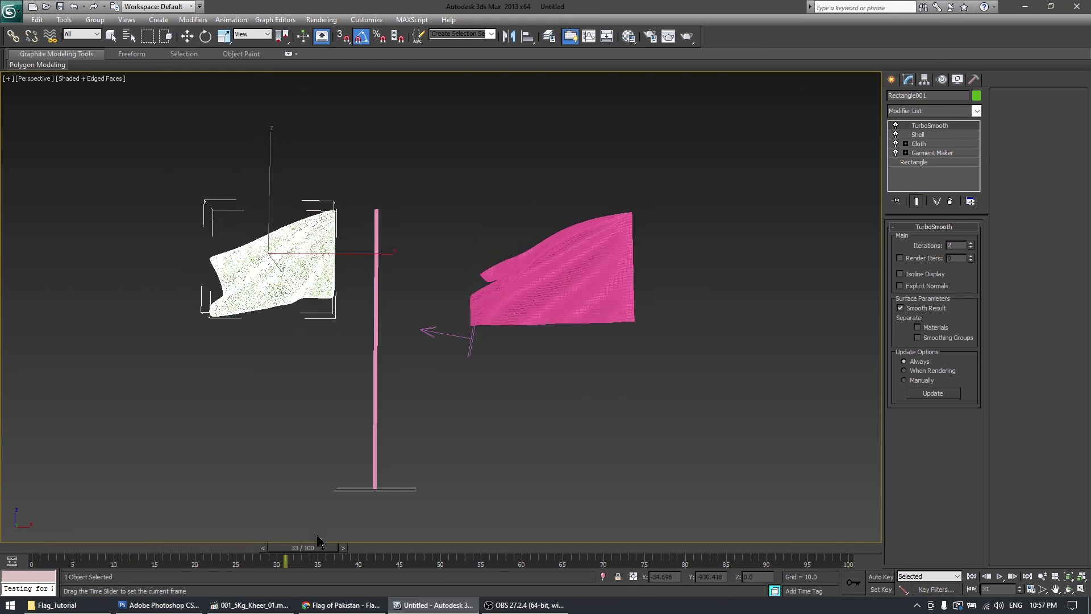
key("w")
key("F4")
Compare the folds and modifier stacks of the pink and green flags, scrubbing the animation to frame 52.
scroll(412, 454, "up", 3)
middle_click_drag(414, 458, 345, 463)
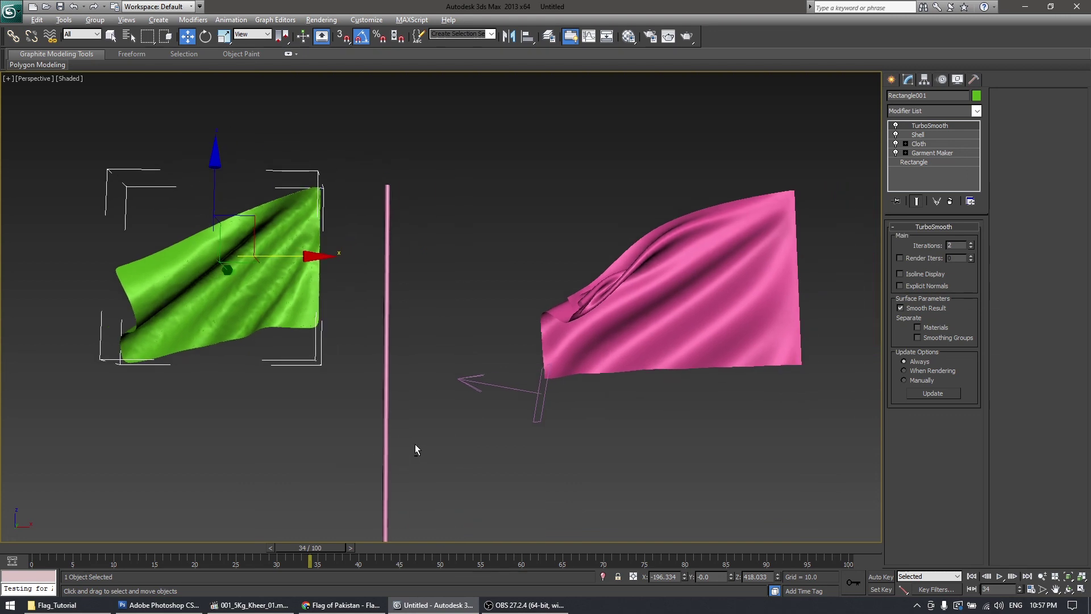
scroll(415, 444, "down", 1)
left_click(615, 315)
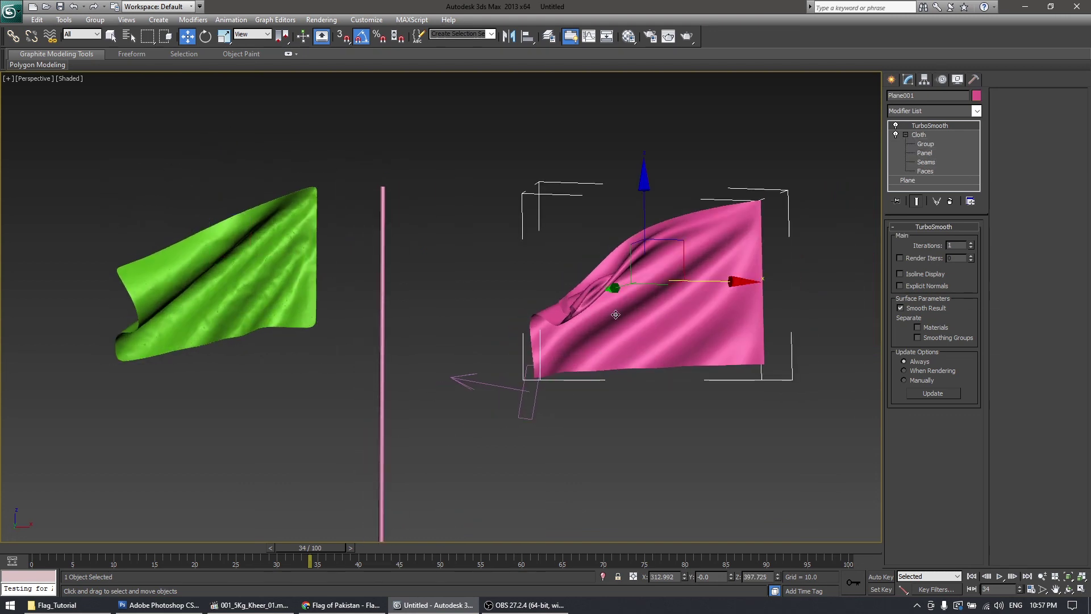
left_click(249, 277)
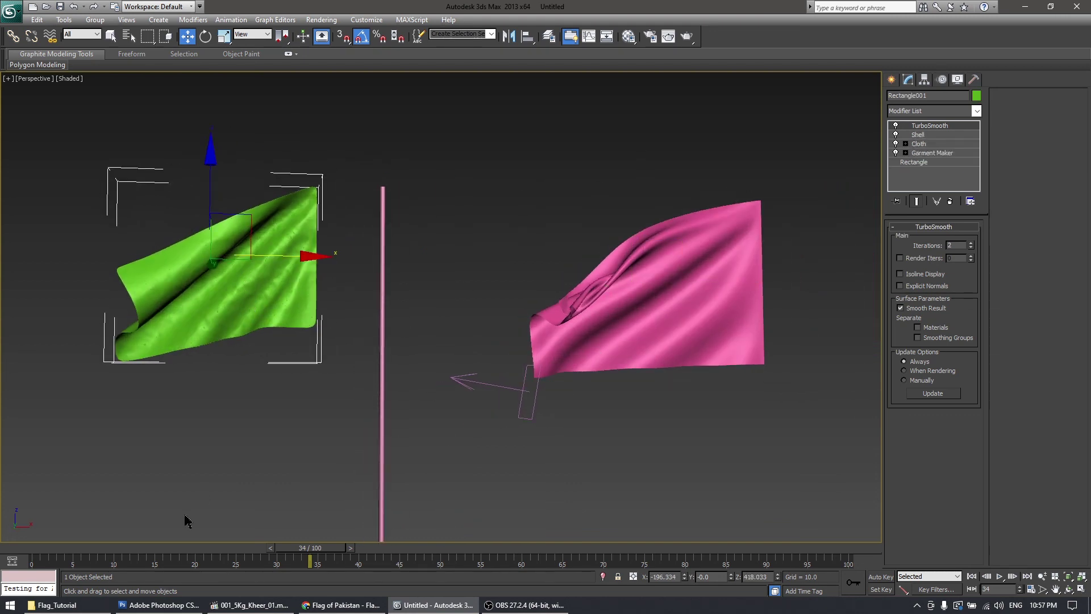
left_click_drag(318, 551, 466, 545)
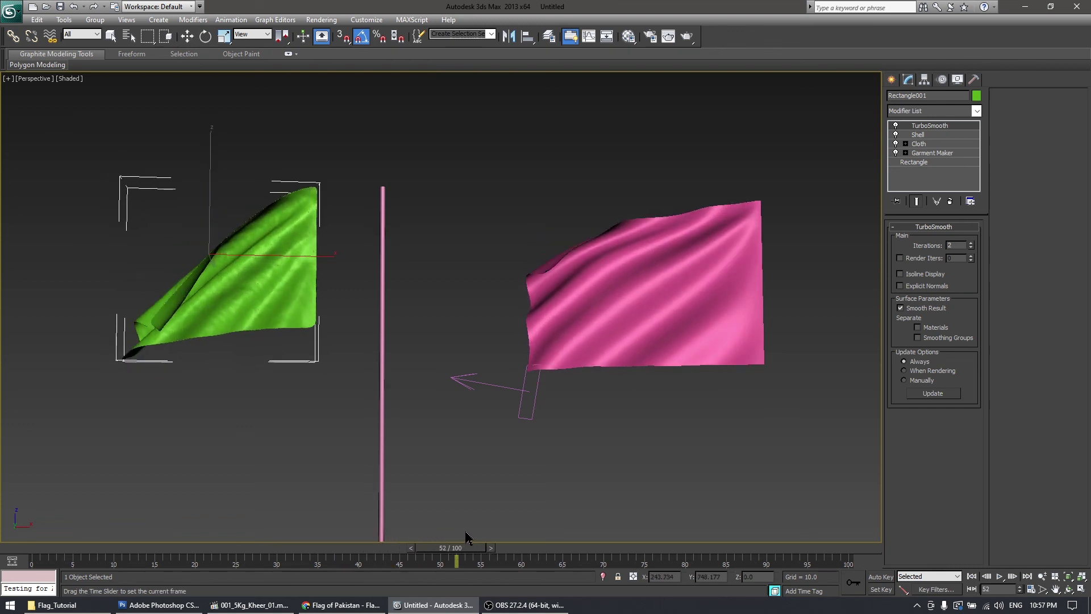